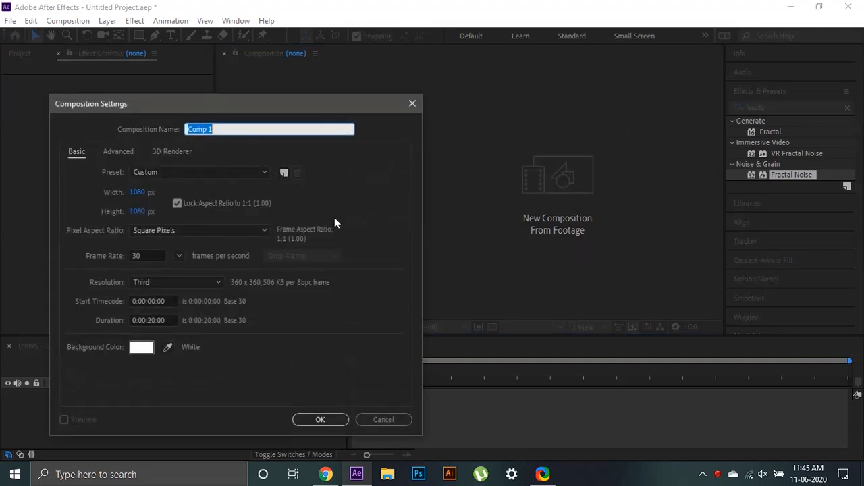
- Create a 1080 x 1080 px composition named PaperCutout at 30 fps, 20 seconds long, with a white background
text(PaperCutout)
click(163, 321)
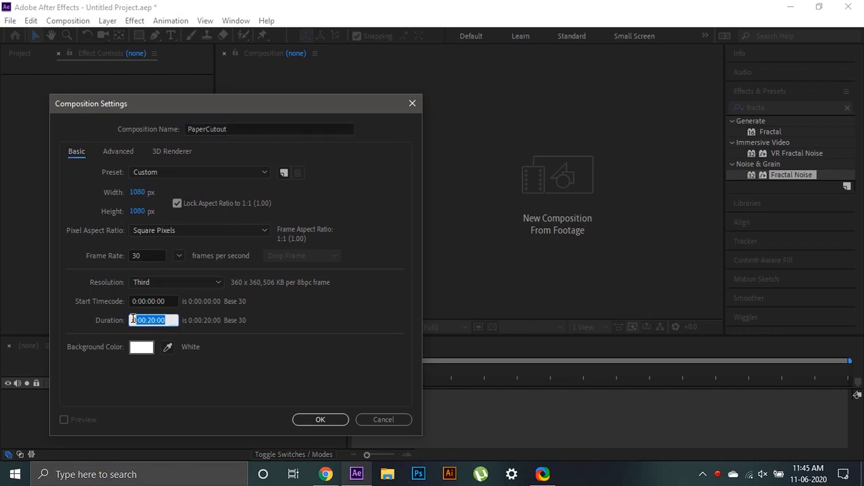
click(141, 347)
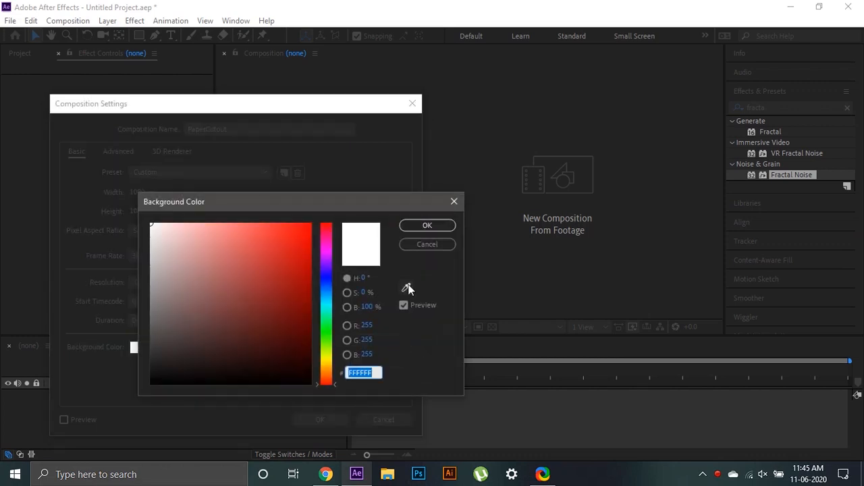
click(409, 227)
click(320, 420)
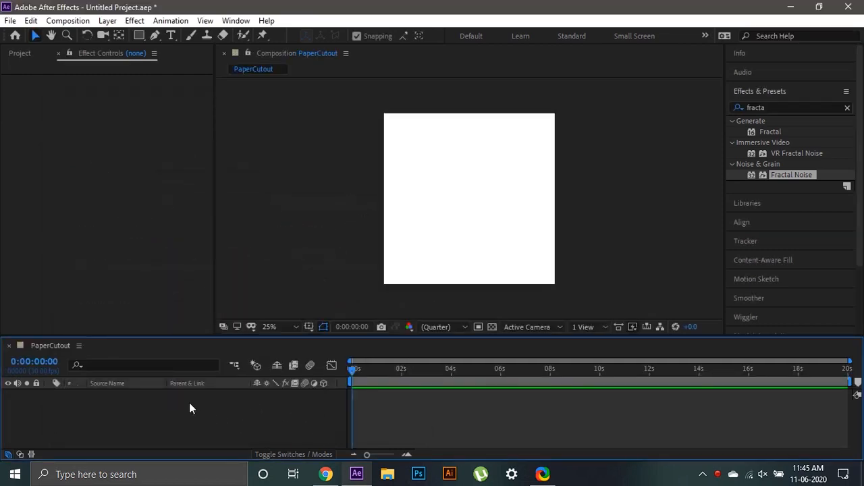
- Add a white 1080 x 1080 px solid layer with its aspect ratio locked
right_click(151, 407)
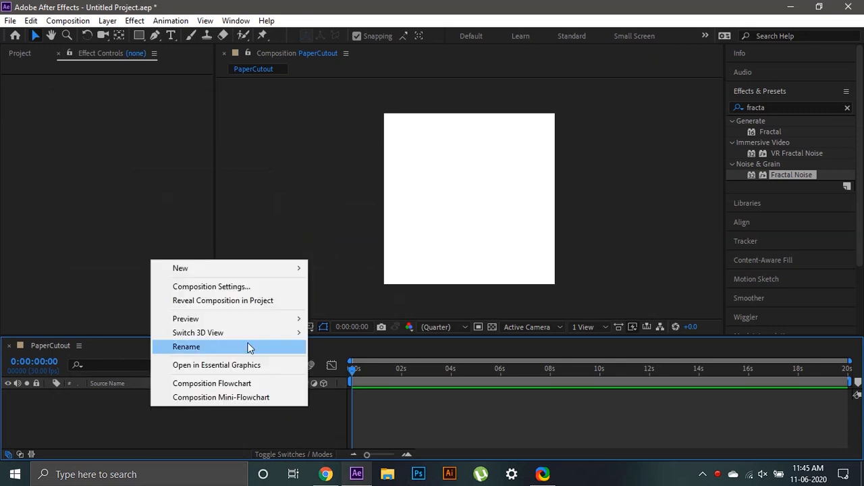
mouse_move(289, 277)
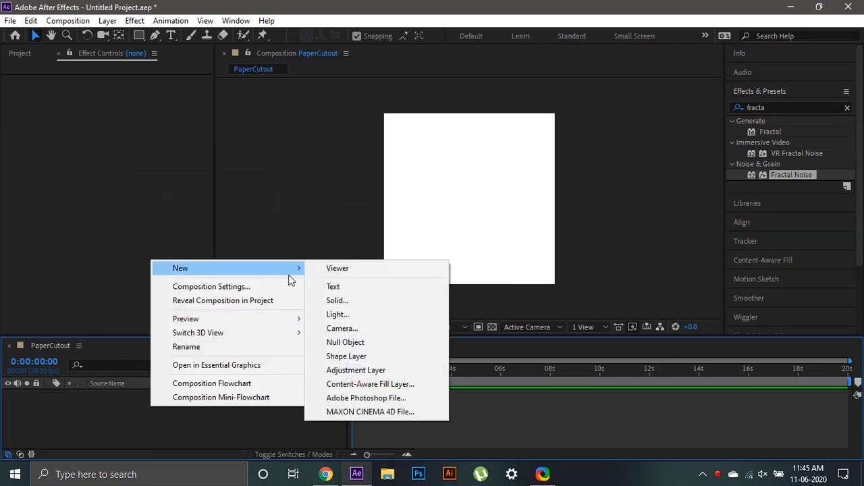
click(332, 301)
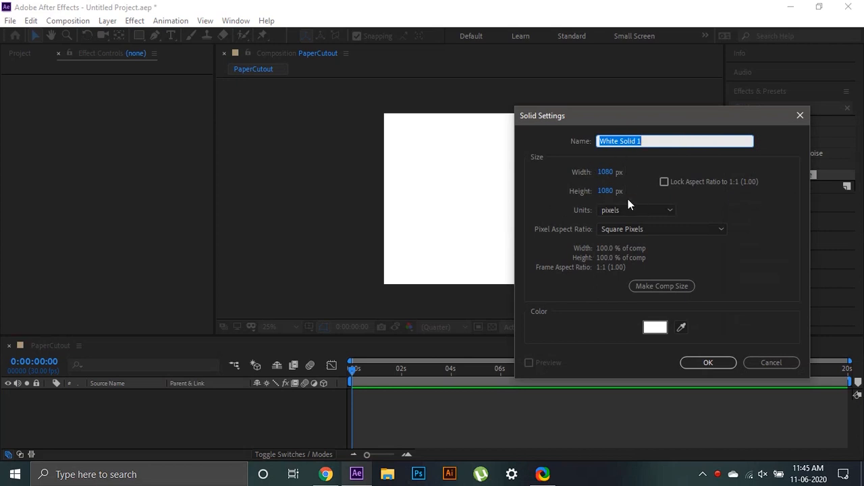
click(673, 185)
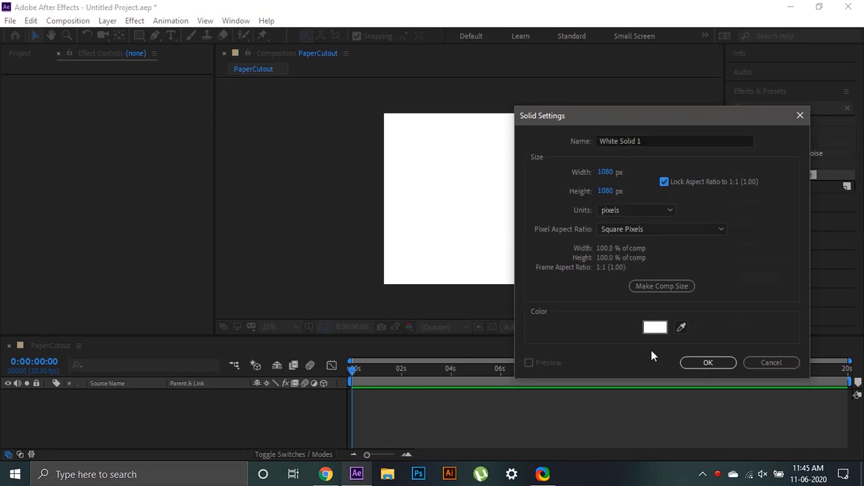
click(706, 364)
- Apply the Fractal Noise effect to the white solid
click(773, 110)
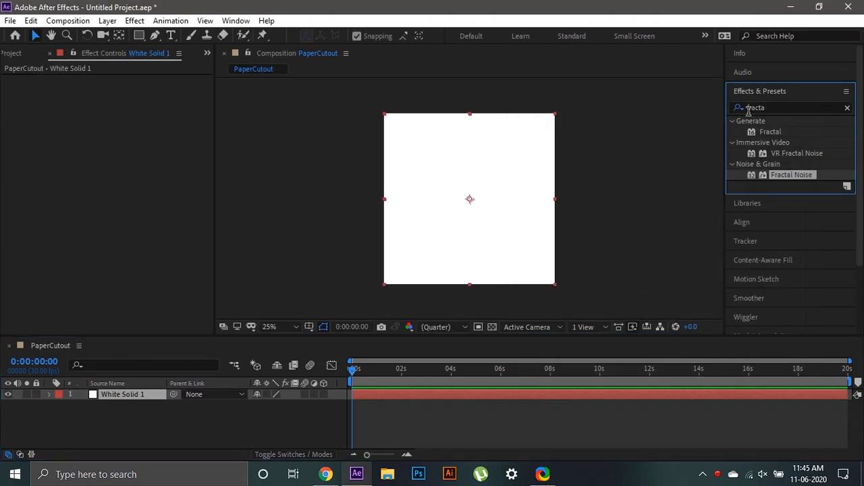
scroll(786, 155, down, 1)
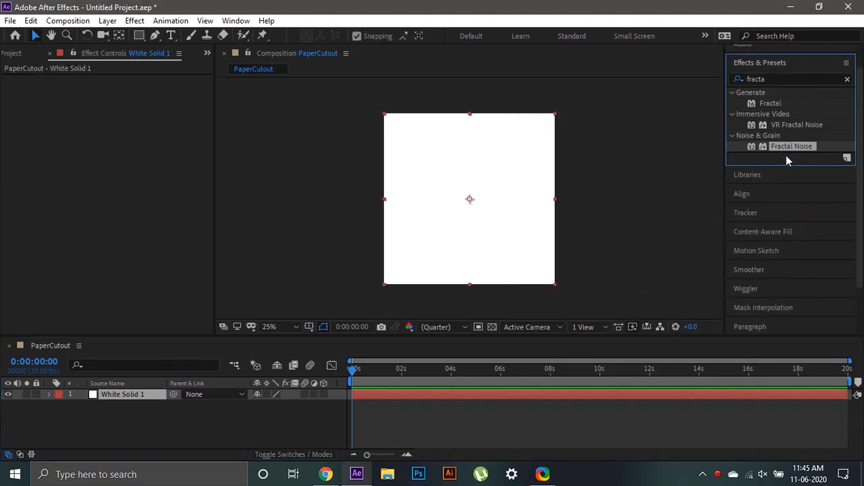
drag(817, 143, 521, 210)
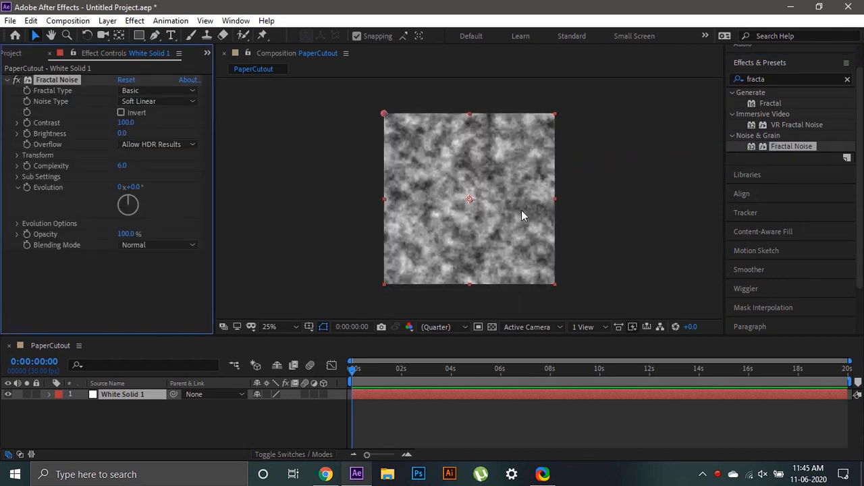
- Set the Fractal Noise fractal type to Dynamic Twist and the noise type to Spline
click(148, 90)
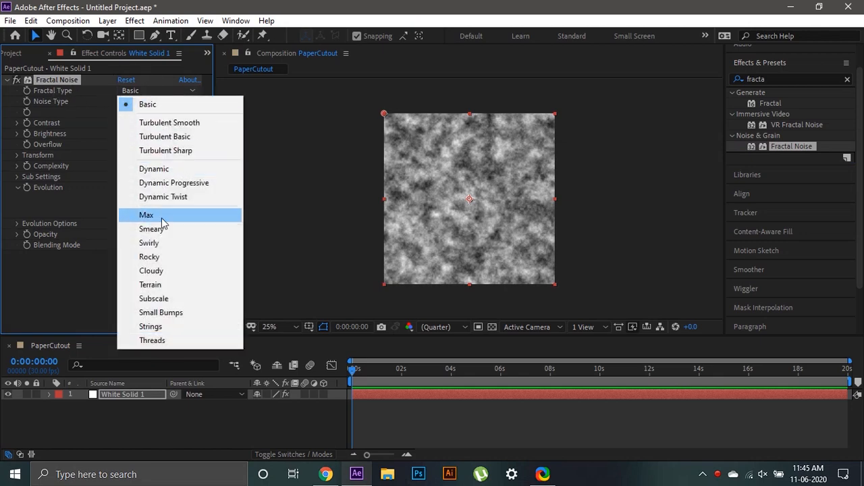
click(161, 196)
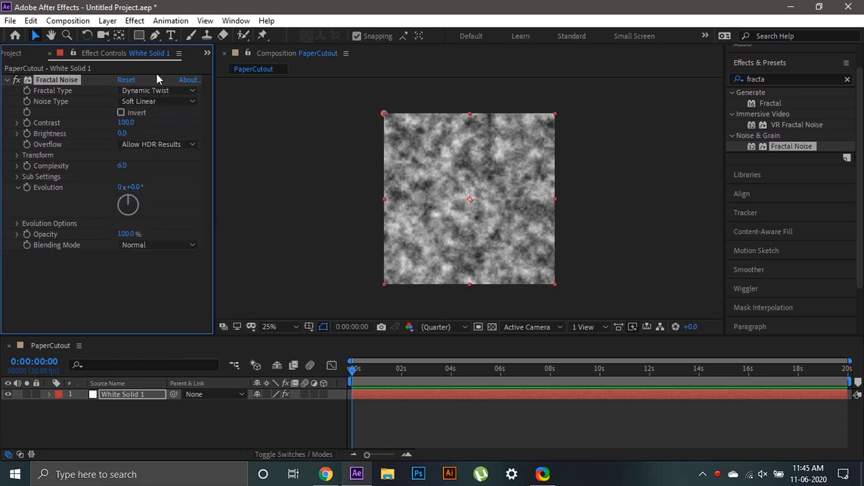
click(155, 101)
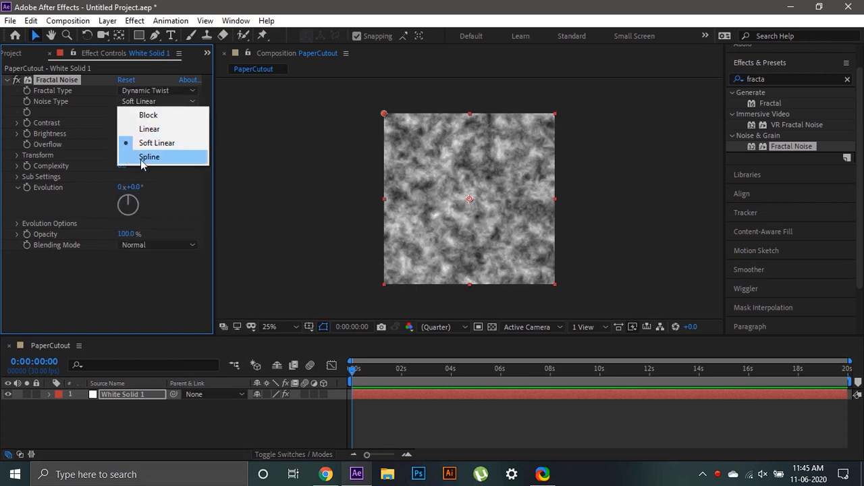
click(140, 156)
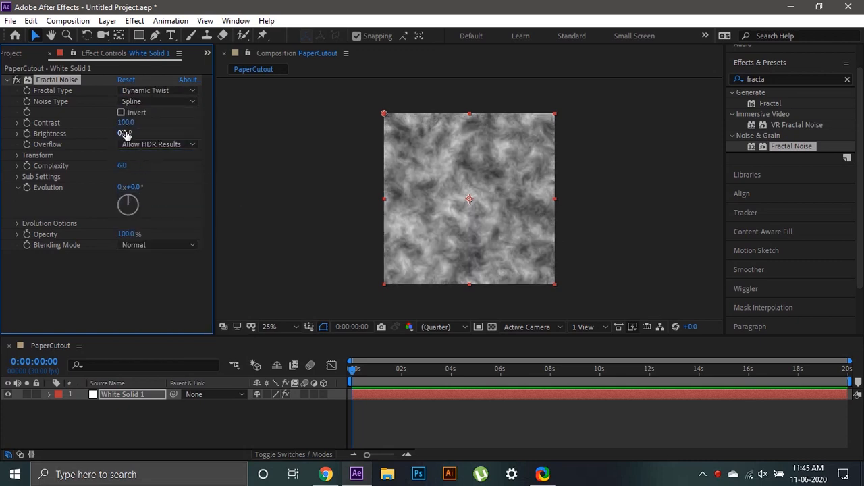
- Set the Fractal Noise contrast to 27 and its complexity to 1
click(123, 122)
text(27)
key(Return)
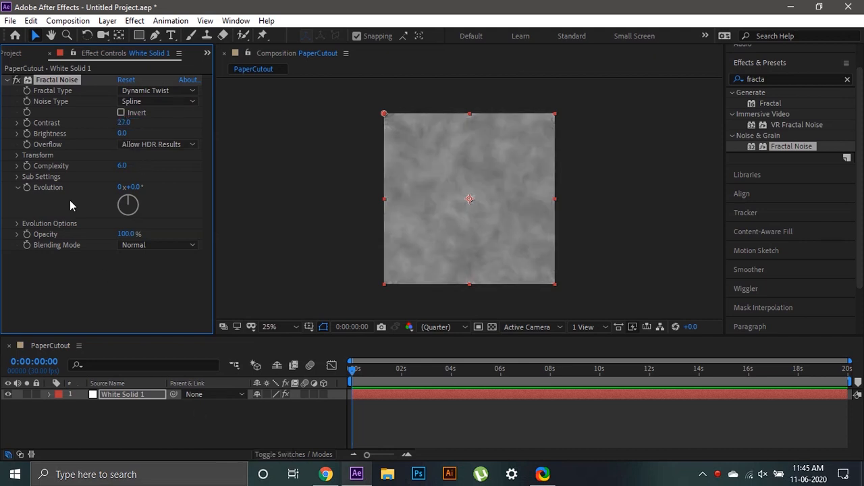
click(123, 165)
text(1)
key(Return)
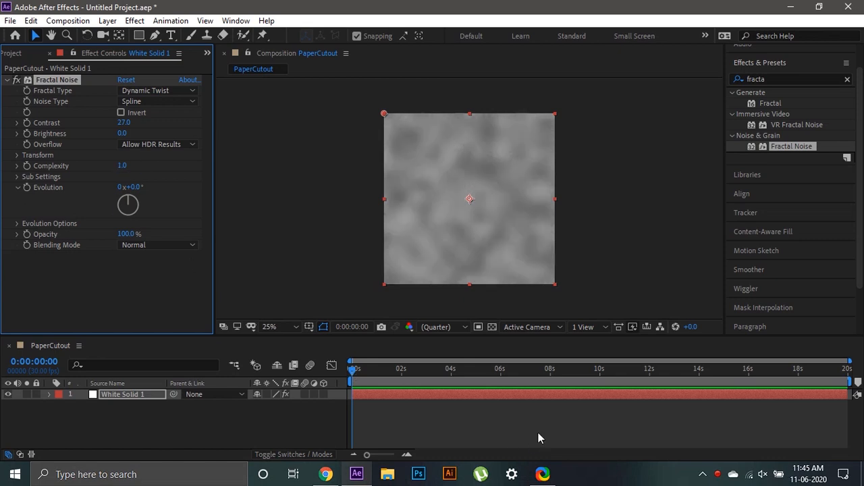
- Enable Cycle Evolution in the evolution options of the Fractal Noise effect
click(17, 225)
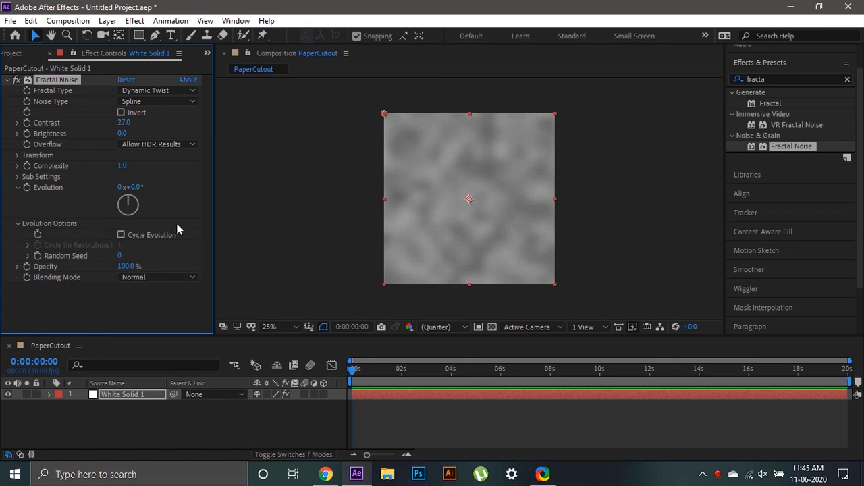
click(121, 235)
click(27, 245)
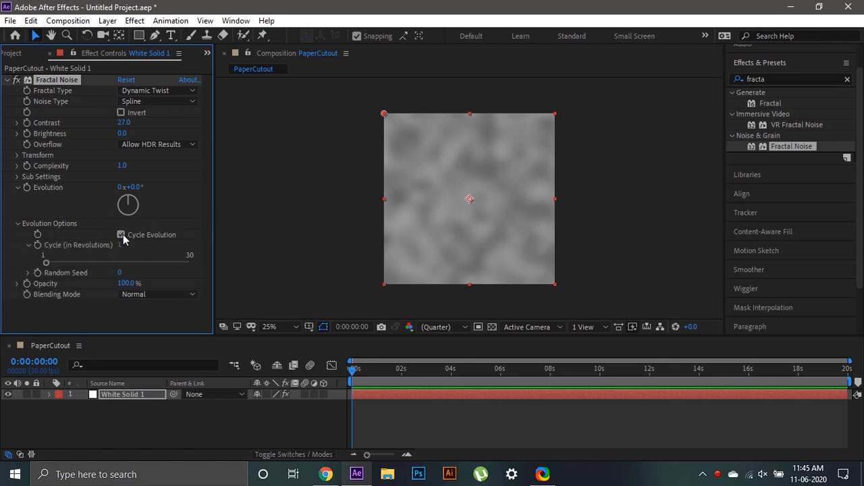
click(18, 223)
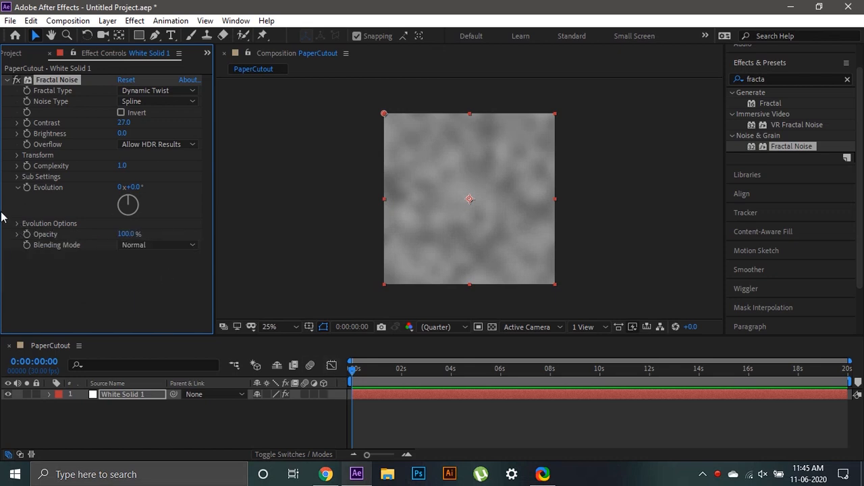
- Animate the noise Evolution with keyframes from 0 at the composition's start to 2 revolutions at 0:00:19:29
click(27, 187)
drag(353, 372, 384, 371)
drag(460, 382, 859, 385)
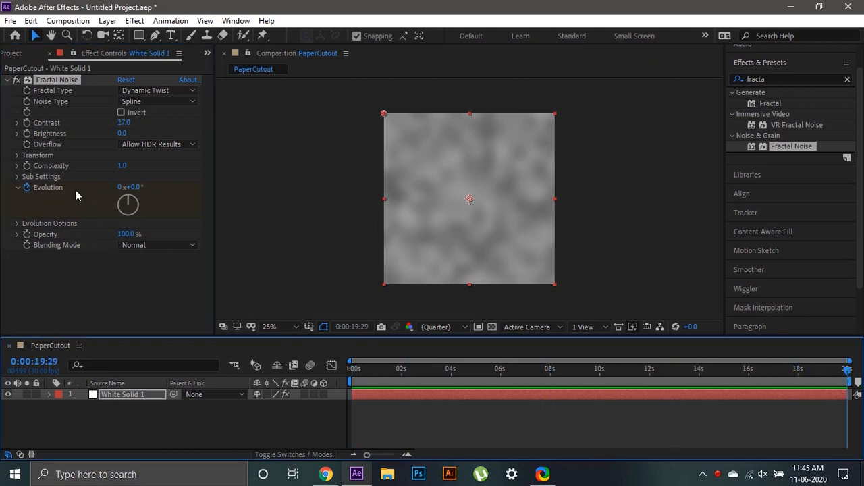
click(119, 189)
text(2)
key(Return)
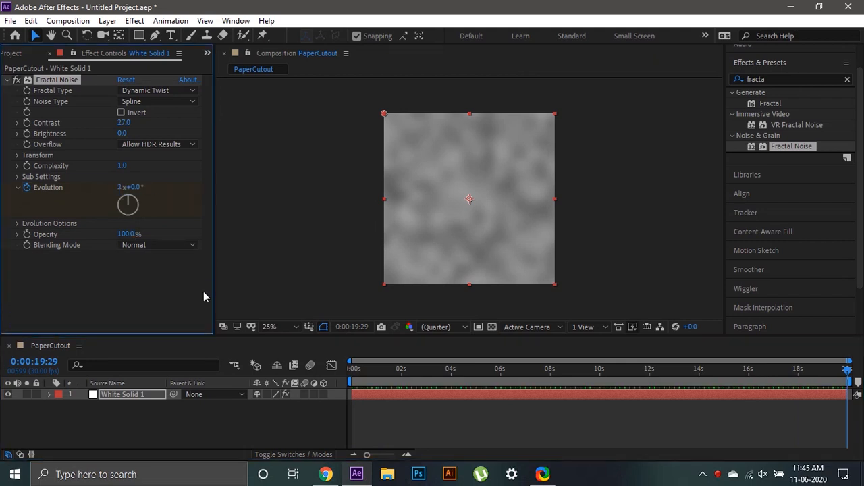
- Preview the noise animation from the start of the timeline, ending with the playhead back at 0:00:00:00
drag(388, 368, 340, 366)
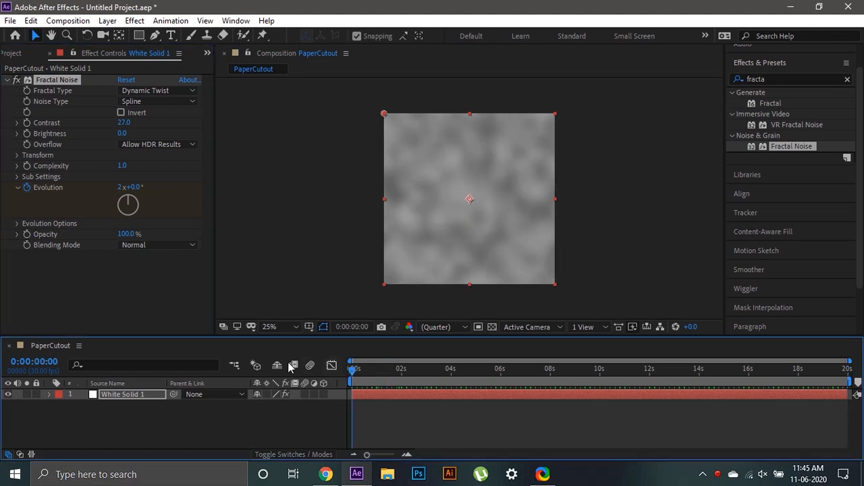
key(space)
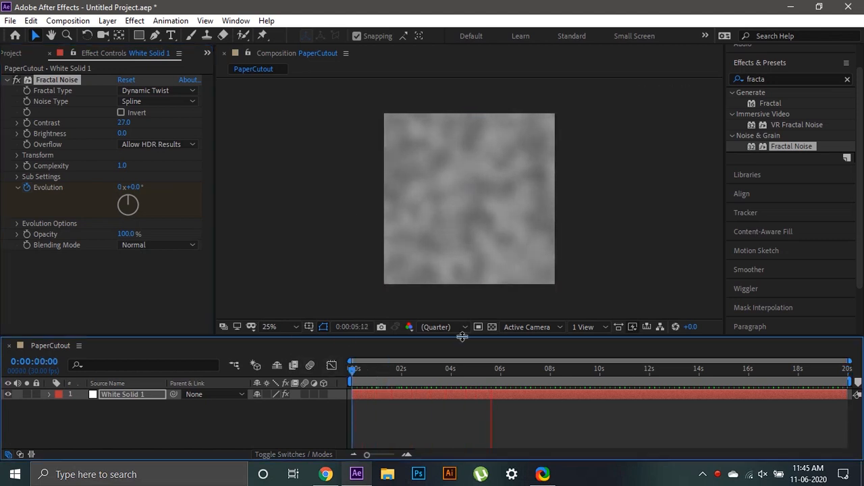
key(space)
drag(474, 370, 363, 397)
key(Home)
- Add the Posterize effect to the white solid below Fractal Noise and set its level to 50
click(7, 81)
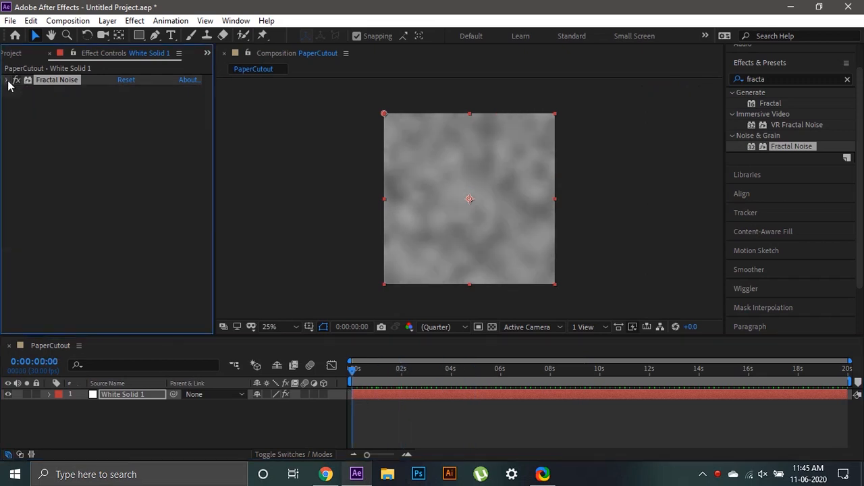
click(782, 79)
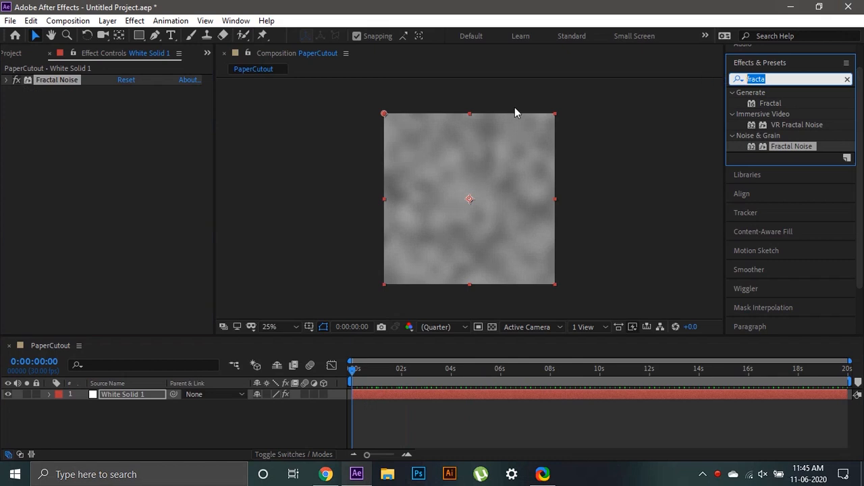
text(post)
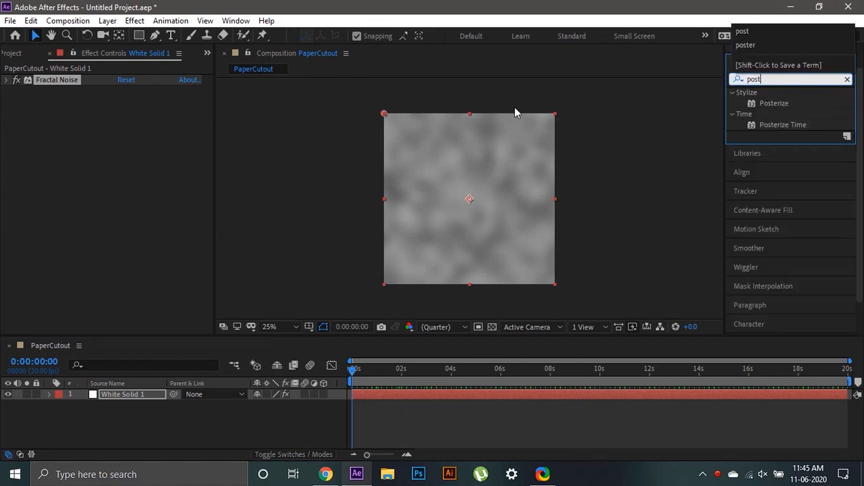
drag(817, 101, 519, 169)
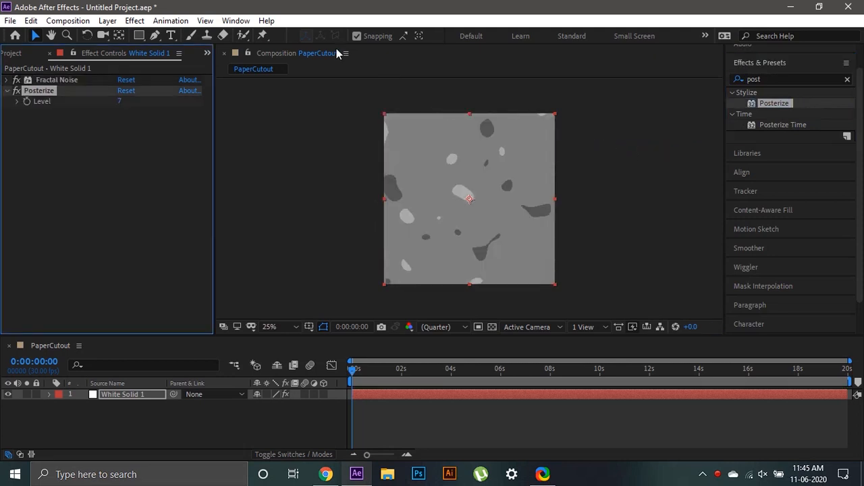
click(119, 102)
text(50)
key(Return)
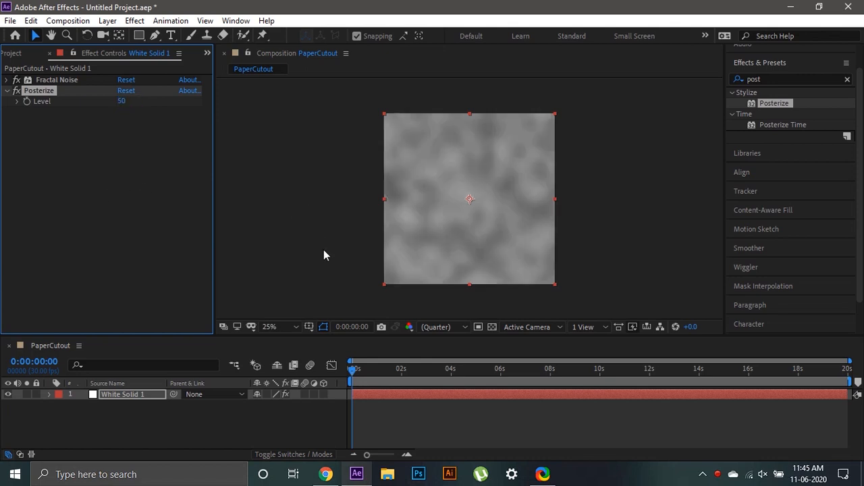
- Examine the tonal bands of the posterized noise in an enlarged composition view
key(grave)
key(slash)
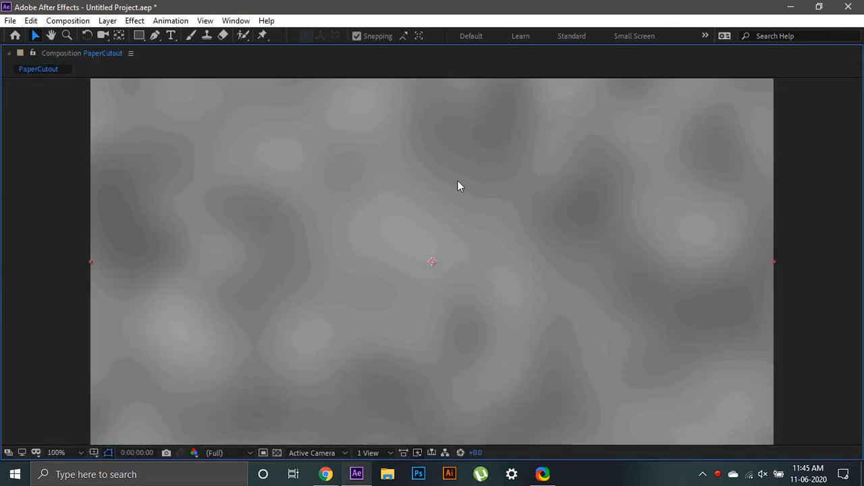
drag(617, 141, 581, 225)
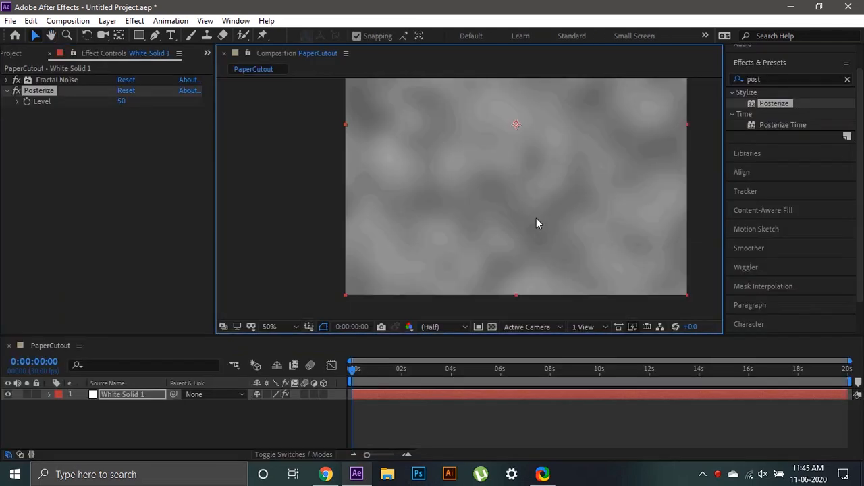
drag(575, 139, 533, 233)
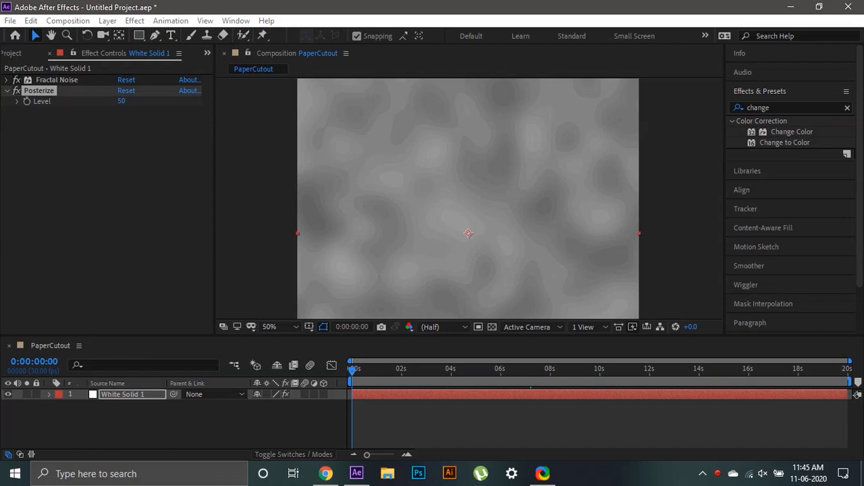
- Check the five-color palette on Coolors in Chrome, and return to After Effects to inspect the noise bands at 100%
key(alt+Tab)
key(alt+Tab)
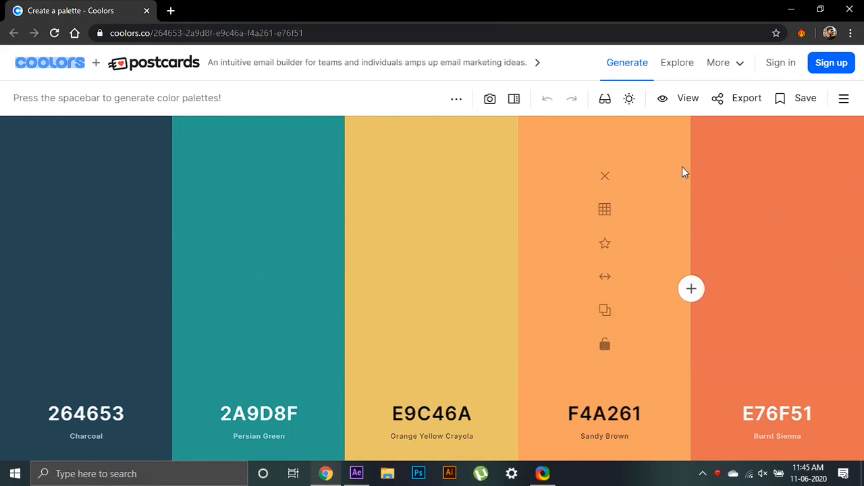
key(alt+Tab)
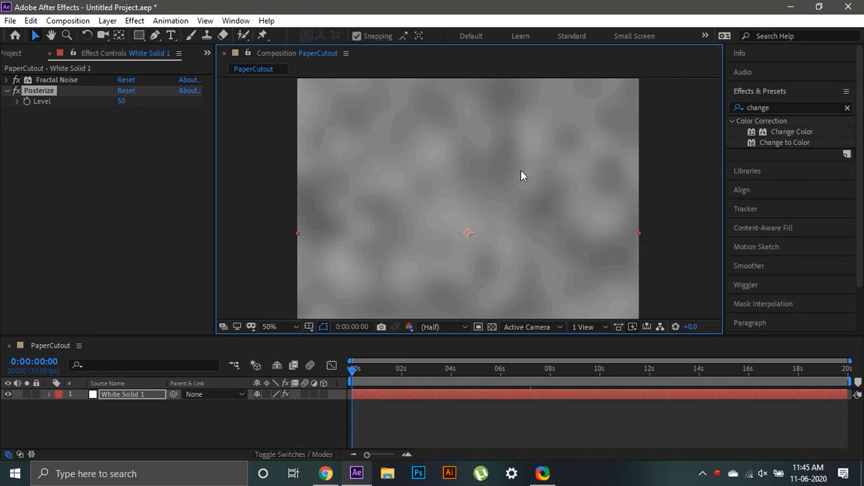
key(/)
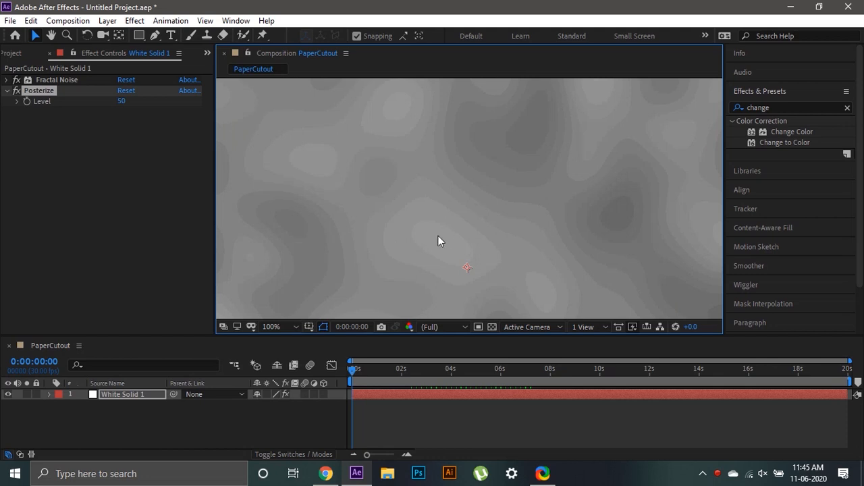
drag(423, 253, 432, 235)
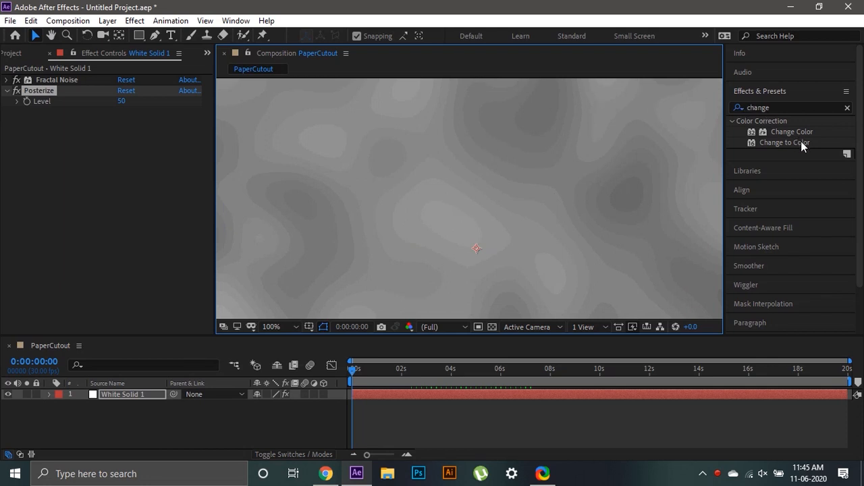
- Add the Change to Color effect to the white solid below Posterize and sample a dark gray noise band as its From color
drag(803, 147, 167, 194)
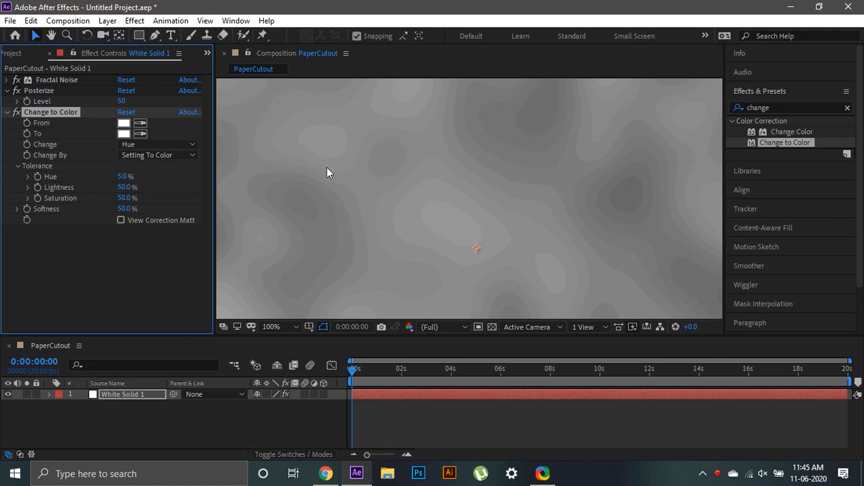
drag(561, 141, 527, 180)
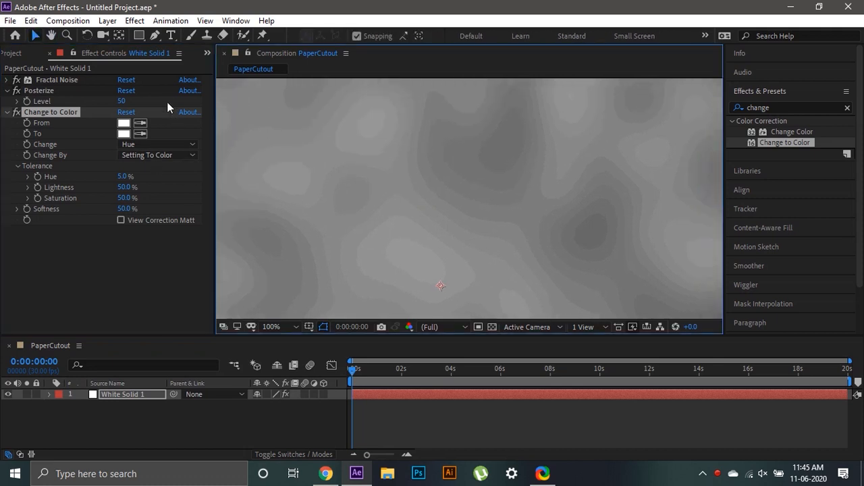
click(140, 123)
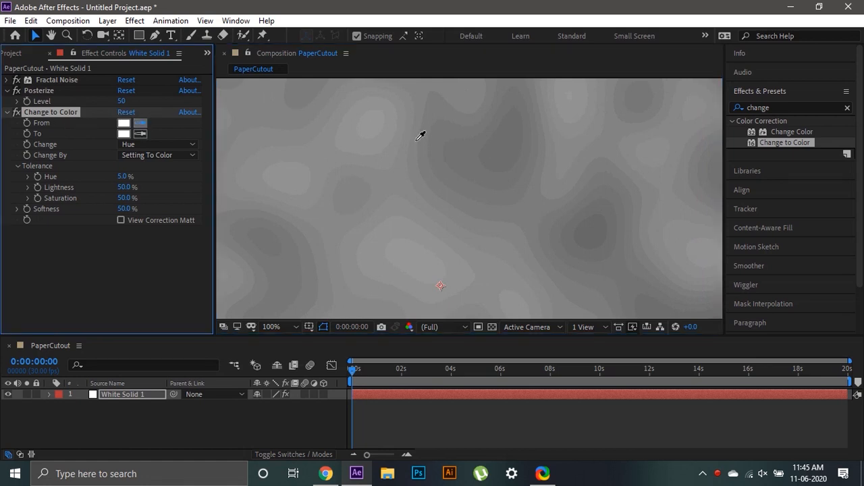
click(509, 146)
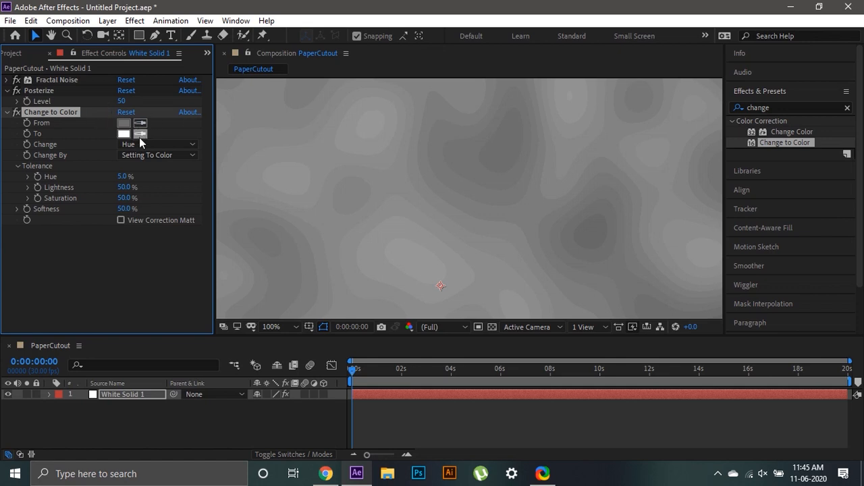
- Set the Change to Color effect's To color to Charcoal 264653, copied from the Coolors palette in Chrome
click(124, 133)
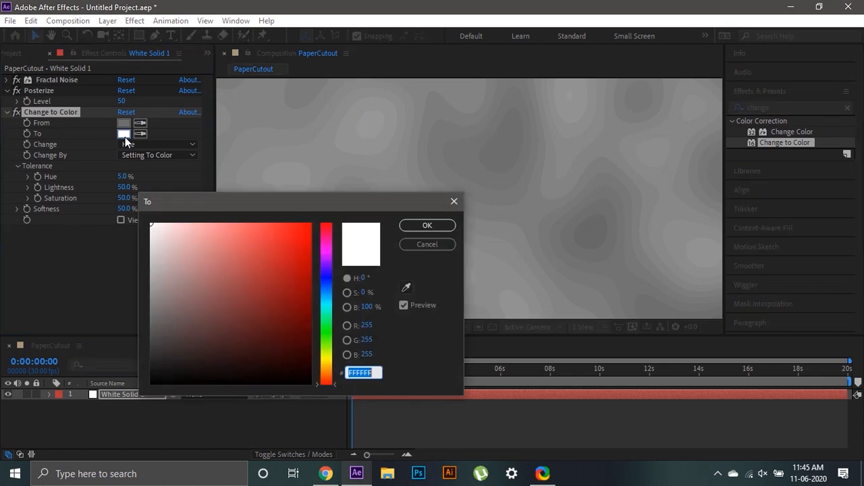
key(alt+Tab)
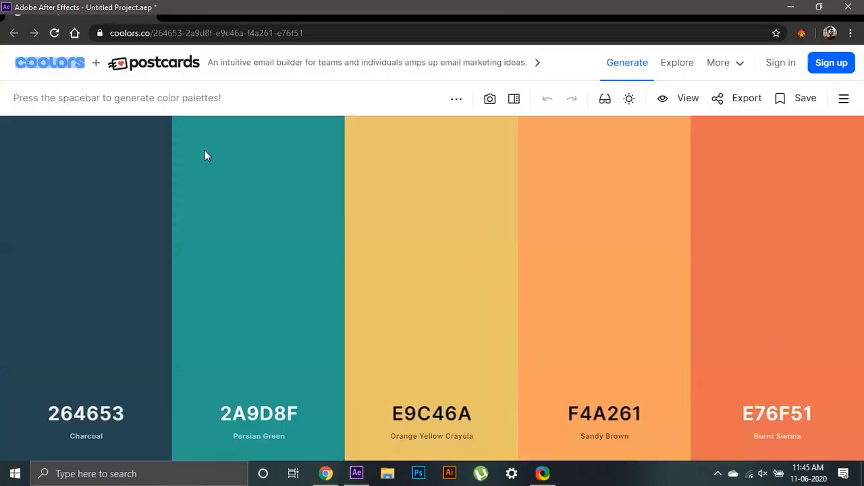
click(86, 311)
key(alt+Tab)
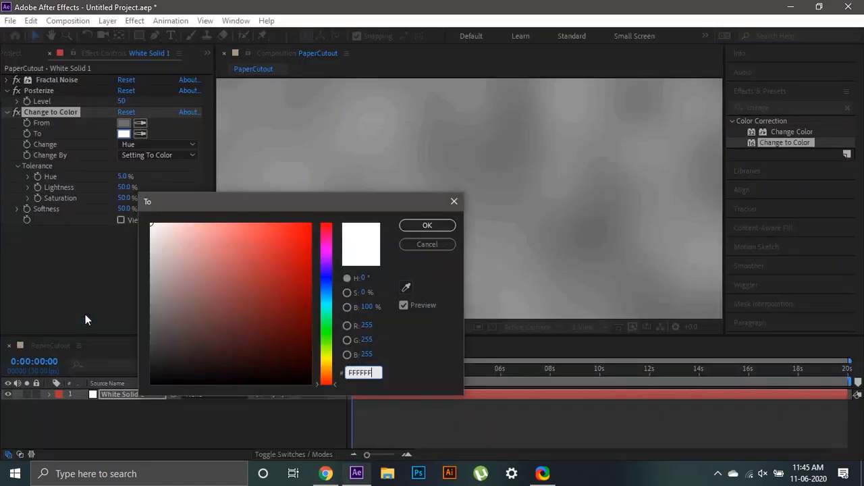
key(ctrl+v)
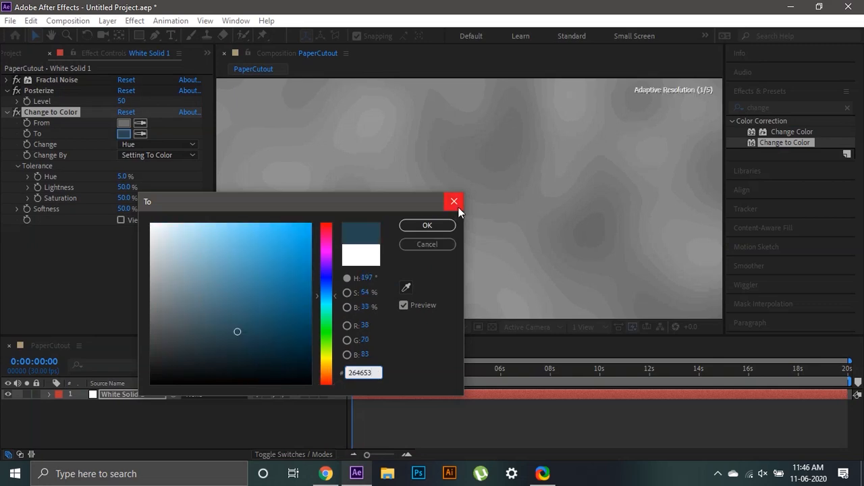
click(443, 226)
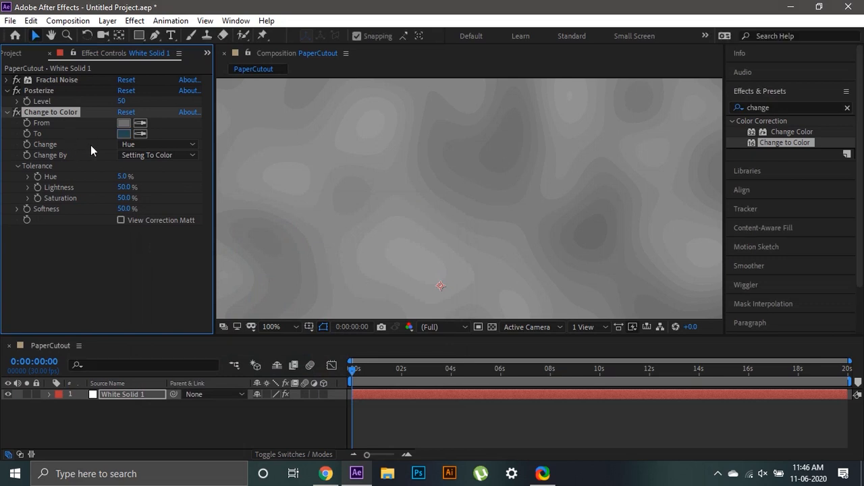
- Make Change to Color affect Hue, Lightness & Saturation, with Lightness tolerance at 0.1% and Softness at 0%
click(177, 150)
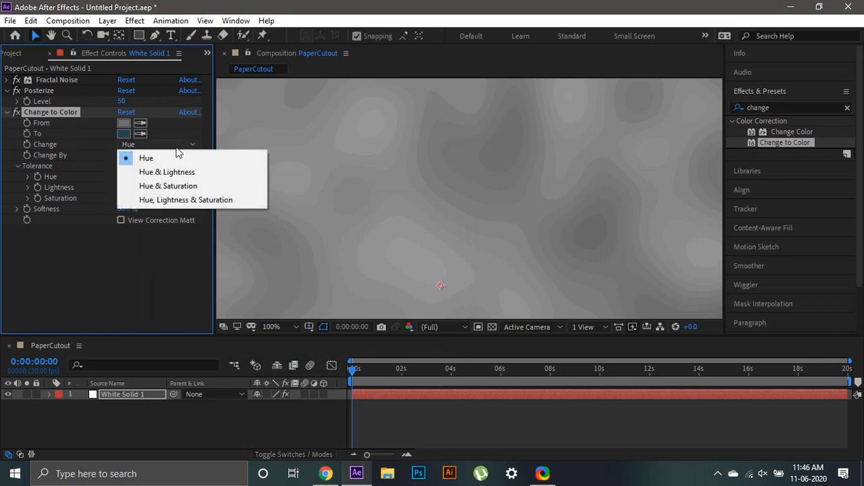
click(157, 201)
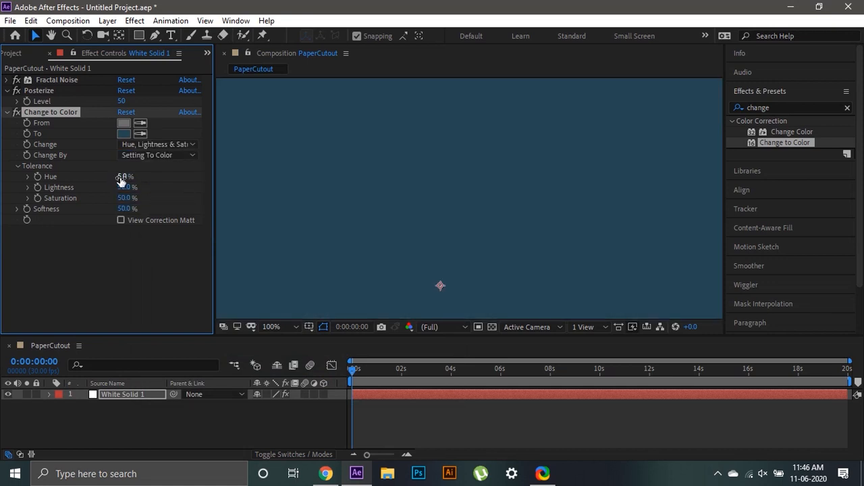
click(125, 187)
text(0.1)
key(Return)
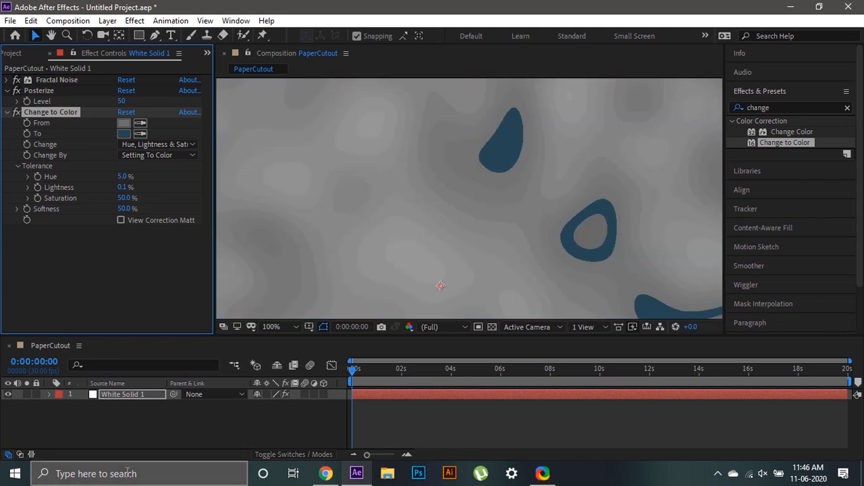
drag(123, 210, 17, 181)
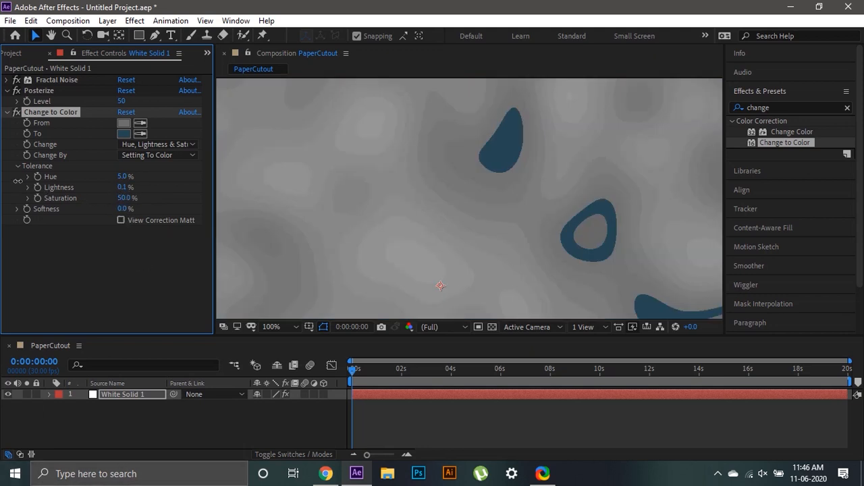
- Collapse the Change to Color effect's settings and duplicate the effect four times, making five instances for the palette colors
scroll(380, 130, down, 4)
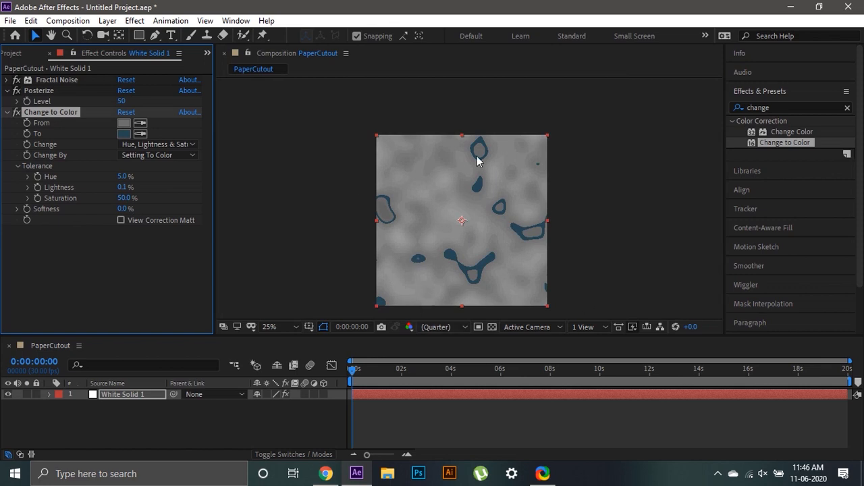
scroll(494, 181, up, 6)
key(h)
drag(504, 171, 472, 226)
key(v)
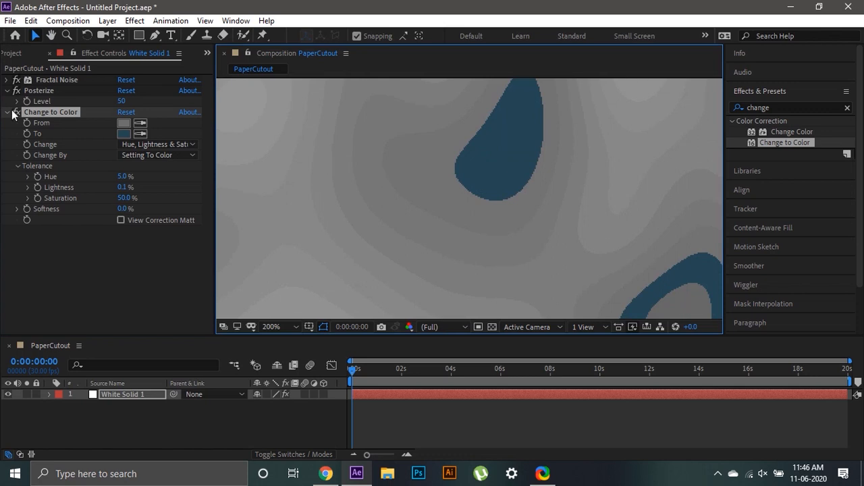
click(7, 112)
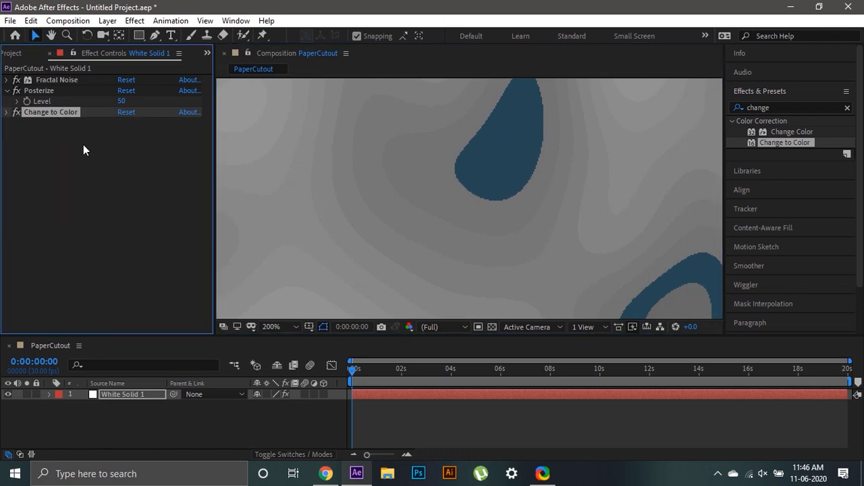
key(alt+Tab)
key(alt+Tab)
key(ctrl+d)
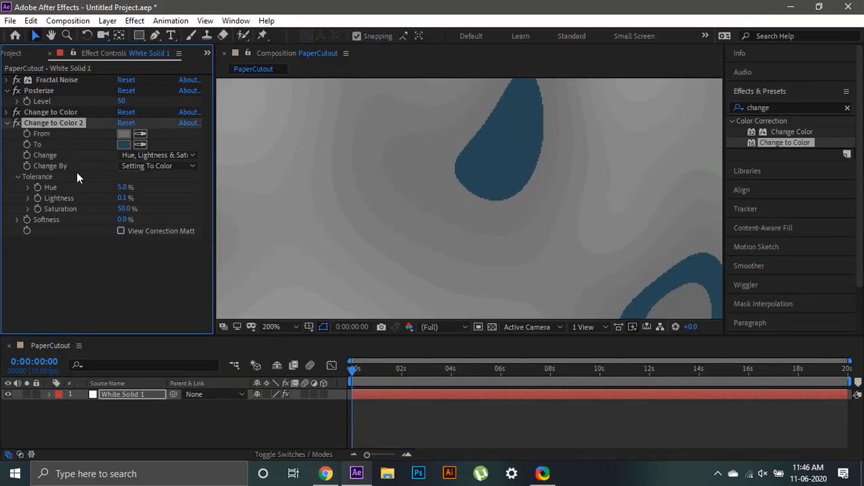
key(ctrl+d)
key(ctrl+d)
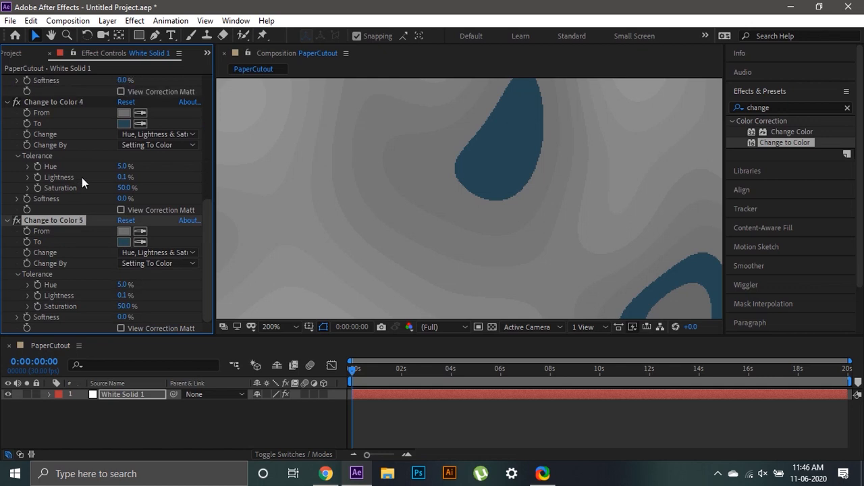
- Sample the gray band directly around the charcoal shape as the From color of Change to Color 2
scroll(101, 200, up, 5)
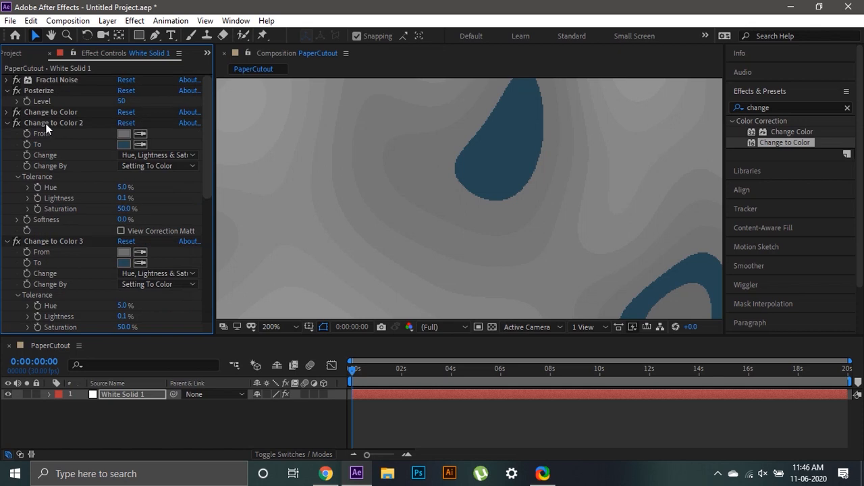
click(140, 134)
click(427, 162)
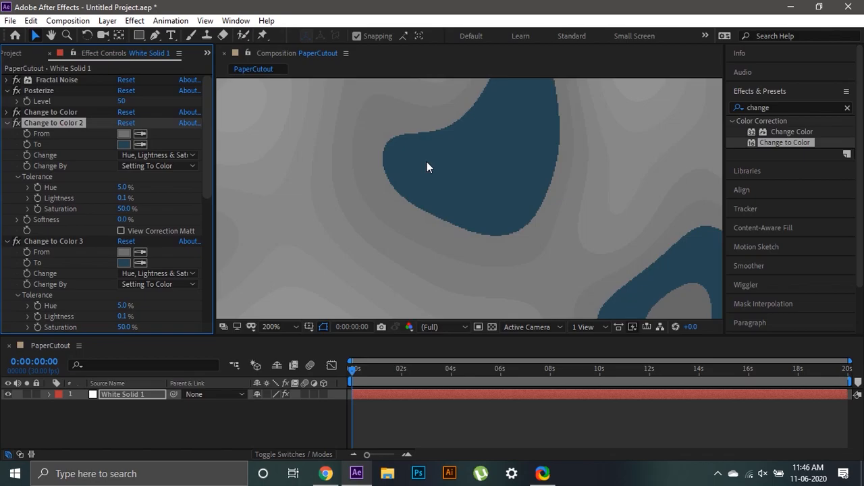
- Set Change to Color 2's To color to Persian Green 2A9D8F, copied from the Coolors palette in Chrome
key(alt+Tab)
mouse_move(249, 220)
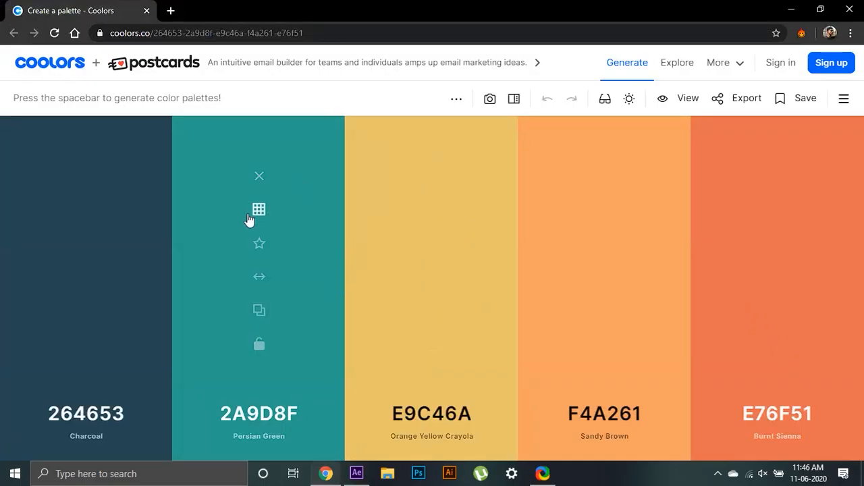
click(260, 313)
key(alt+Tab)
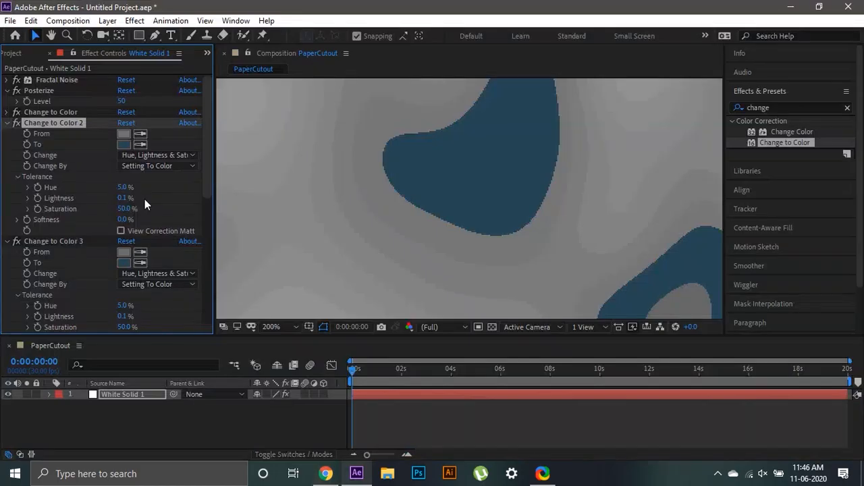
click(117, 144)
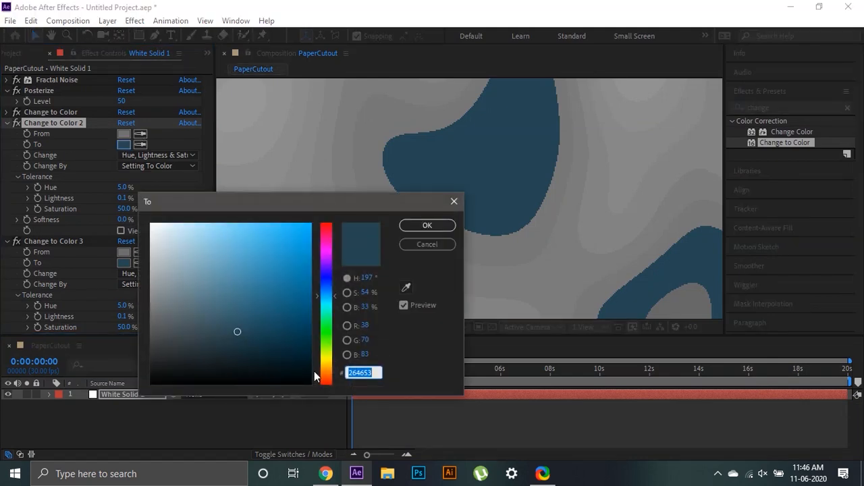
key(ctrl+v)
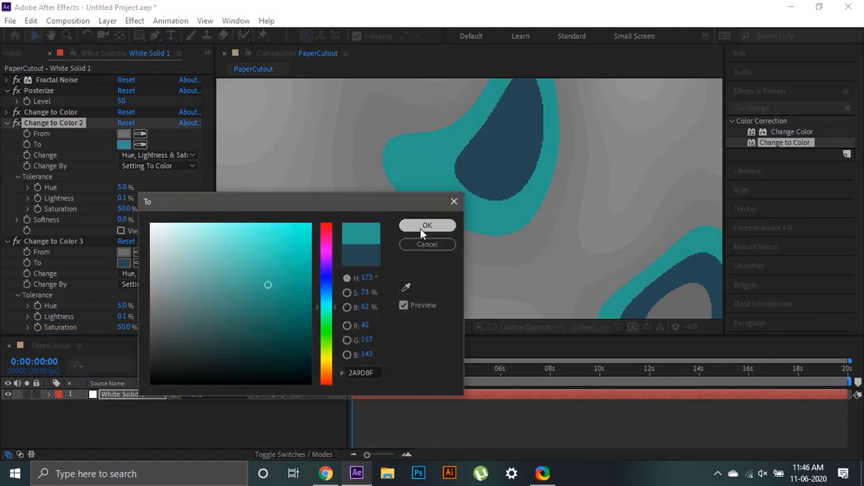
click(422, 226)
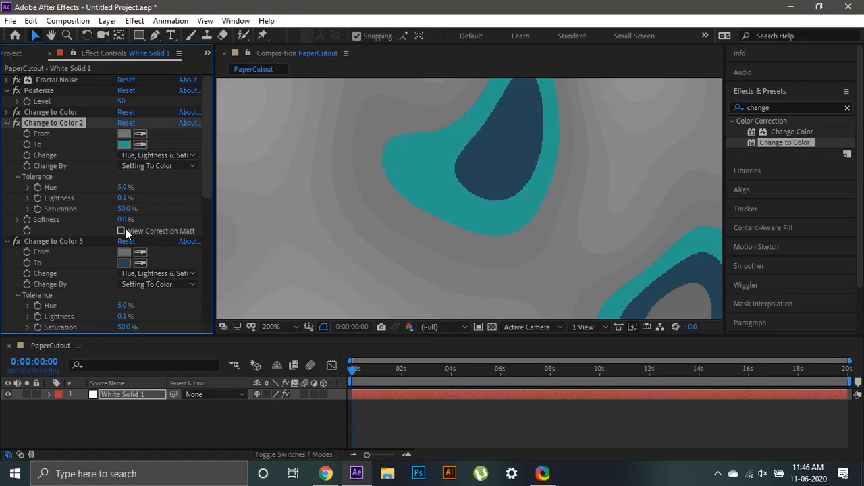
- Set Change to Color 3 to turn the gray band around the teal shape into E9C46A, copied from the Coolors palette in Chrome
scroll(126, 229, down, 2)
key(alt+Tab)
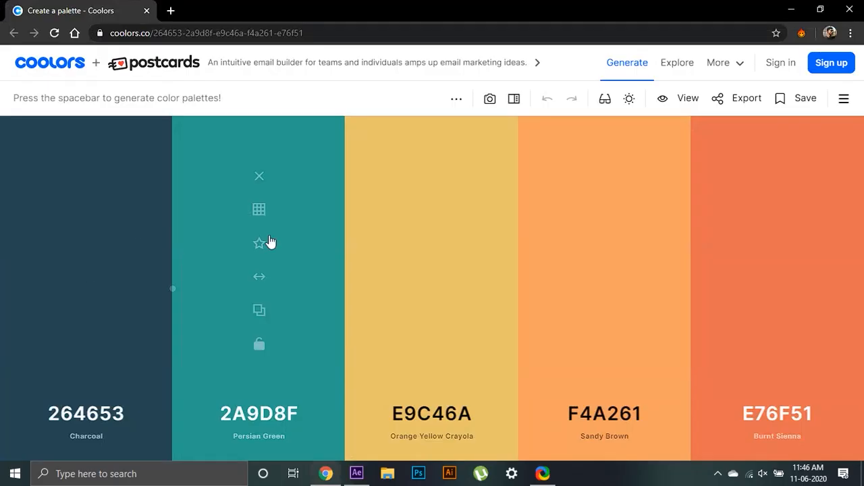
click(432, 313)
key(alt+Tab)
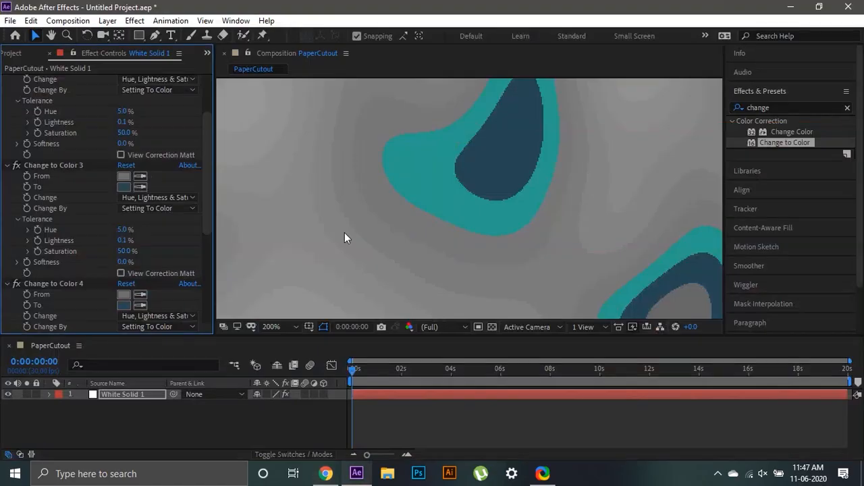
click(142, 177)
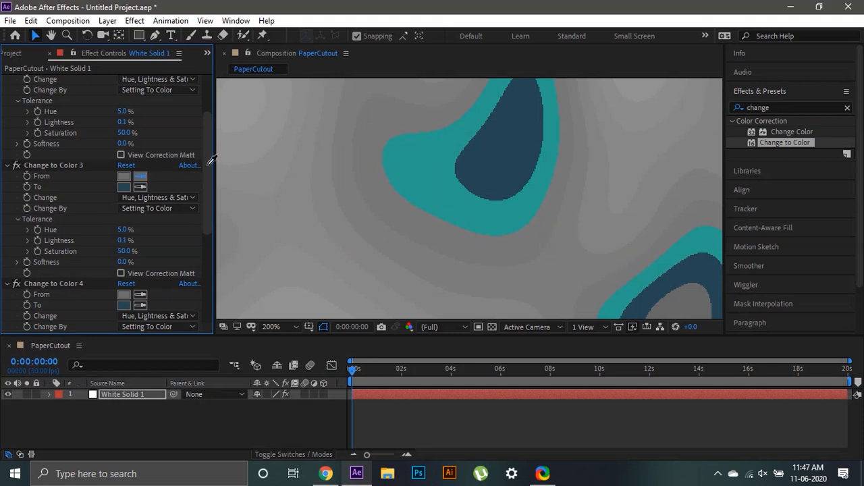
click(401, 202)
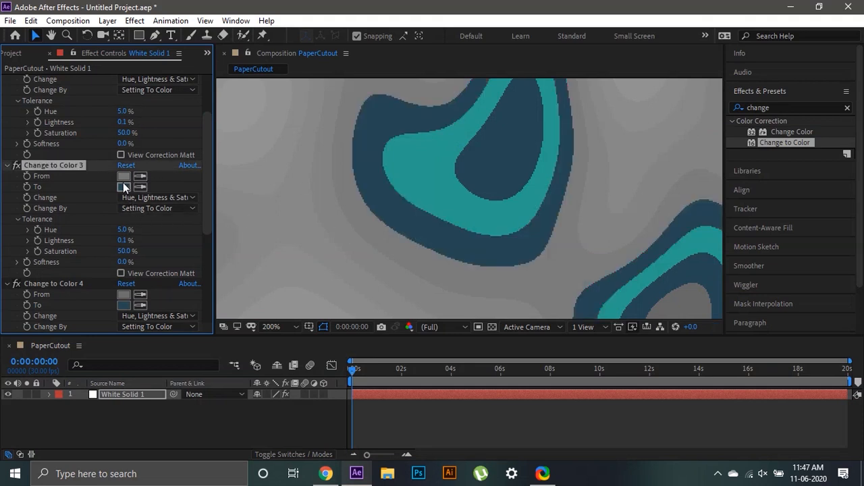
click(123, 185)
key(ctrl+v)
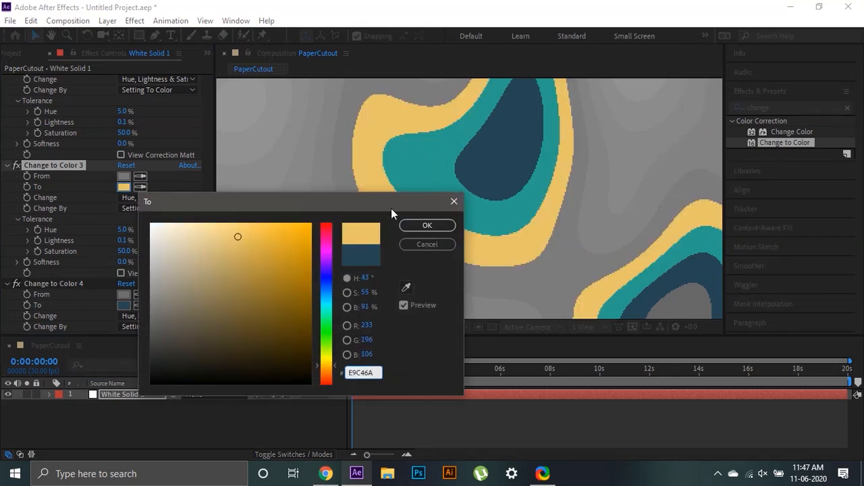
click(434, 221)
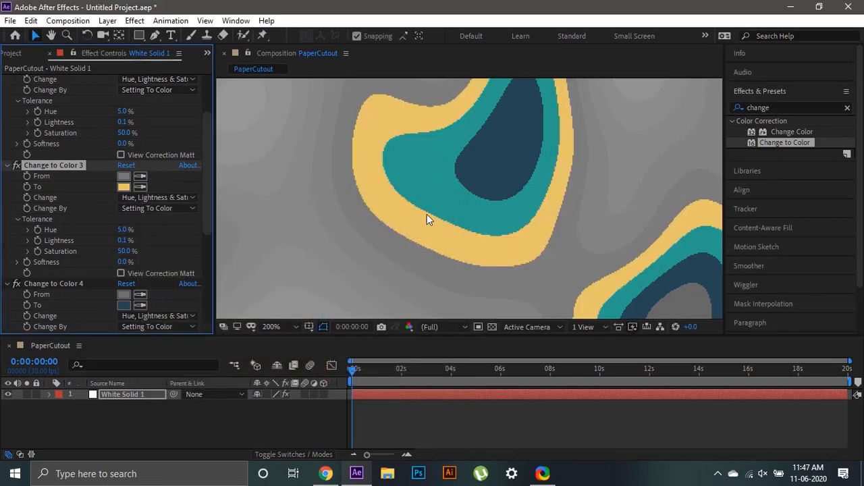
- Sample the gray band directly around the yellow shape as the From color of Change to Color 4
drag(359, 252, 382, 158)
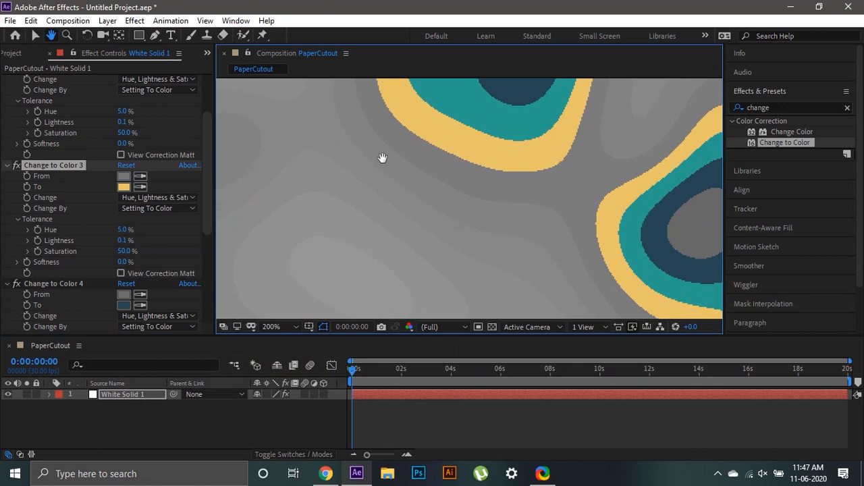
scroll(145, 243, down, 2)
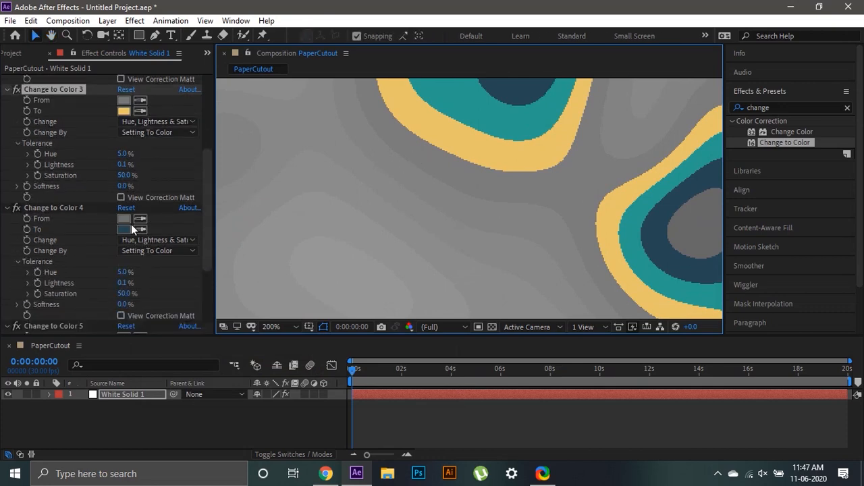
click(141, 219)
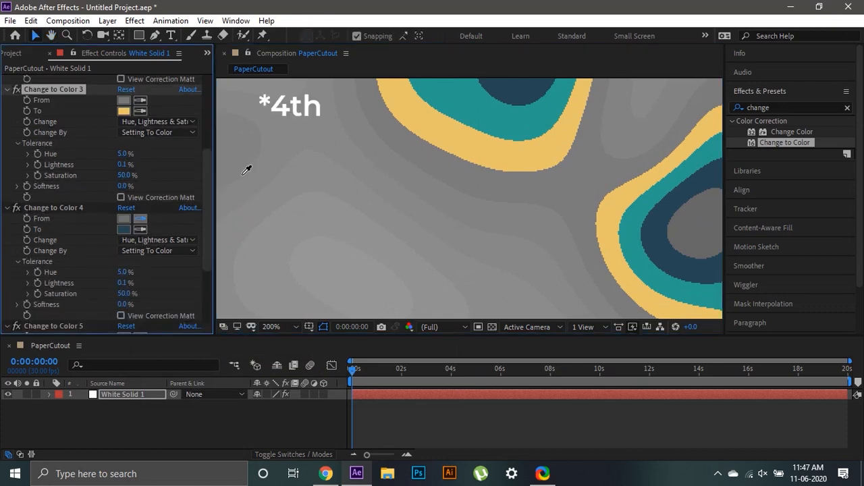
click(421, 158)
- Set Change to Color 4's To color to Sandy Brown F4A261, copied from the Coolors palette in Chrome
key(alt+Tab)
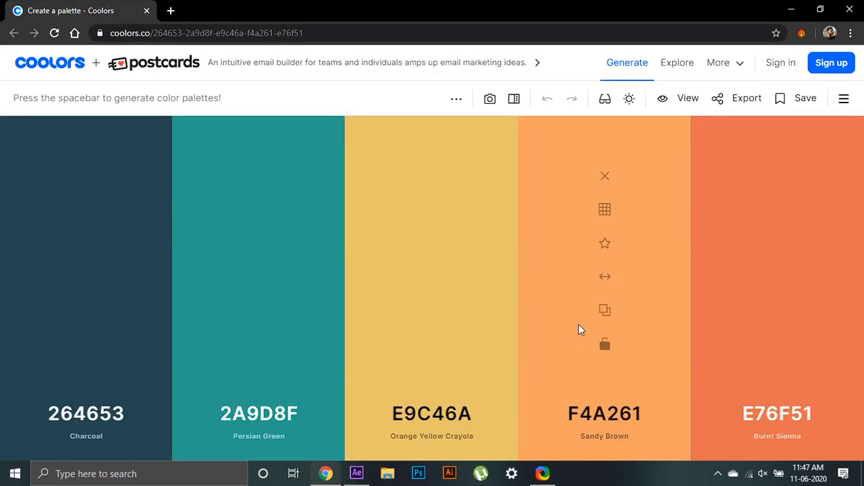
click(603, 317)
key(alt+Tab)
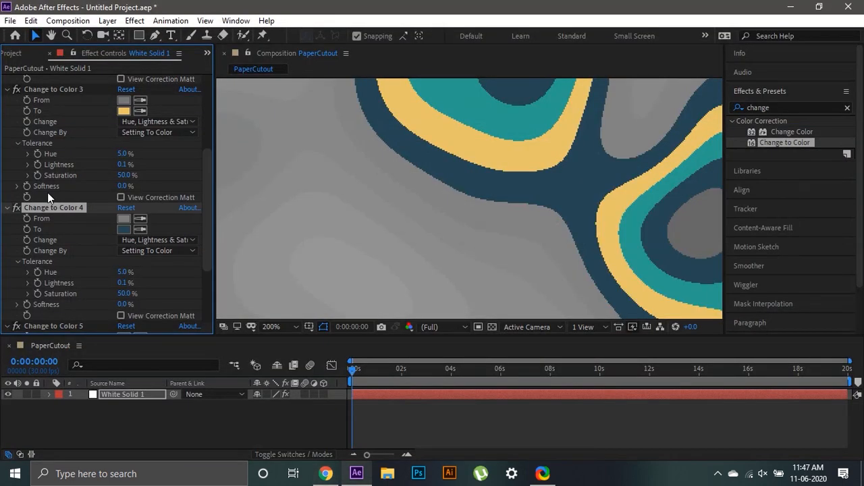
click(125, 229)
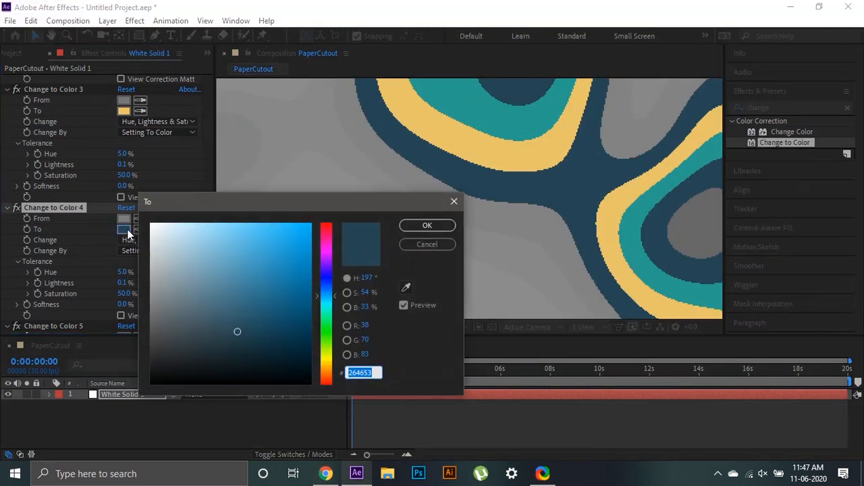
key(ctrl+v)
click(421, 227)
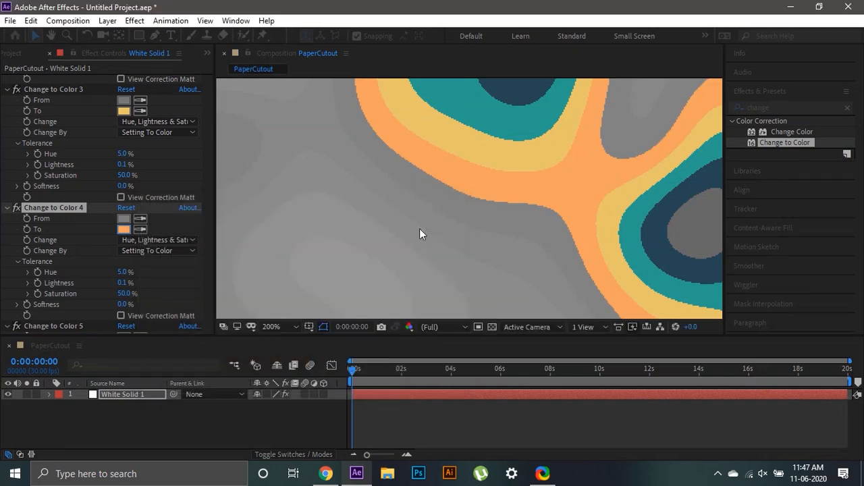
- Set Change to Color 5 to turn the gray band around the sandy-brown shape into E76F51, copied from the Coolors palette in Chrome
key(alt+Tab)
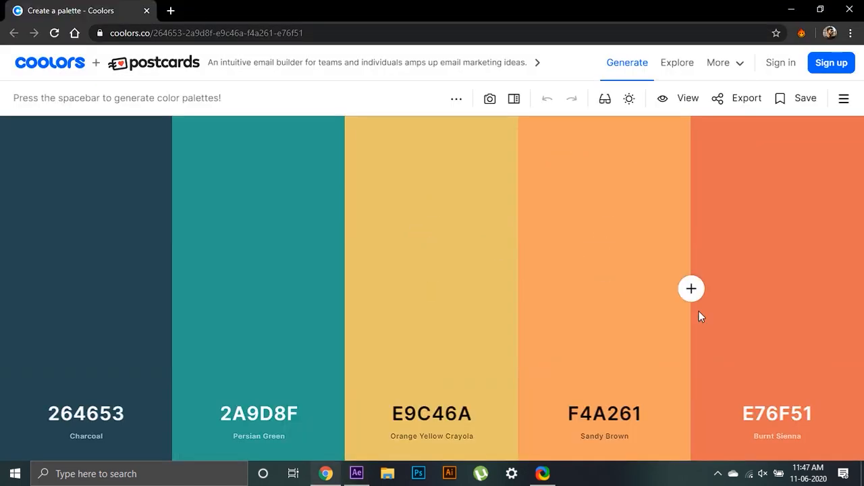
click(773, 313)
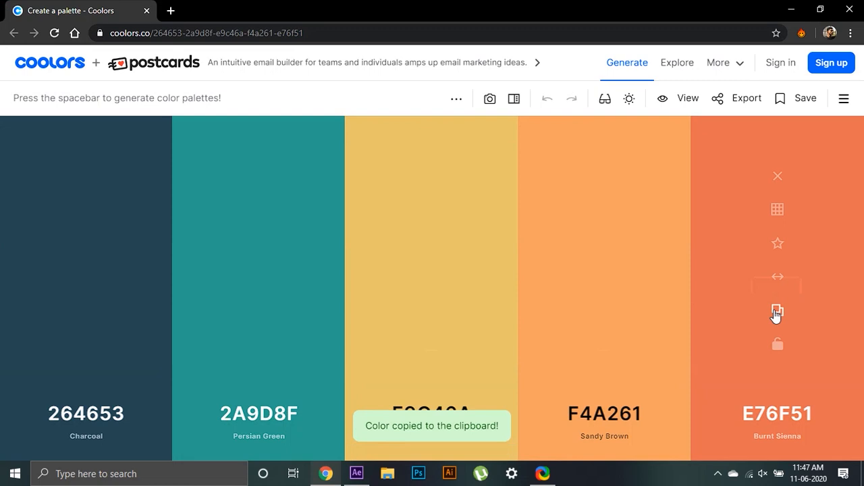
key(alt+Tab)
scroll(167, 231, down, 5)
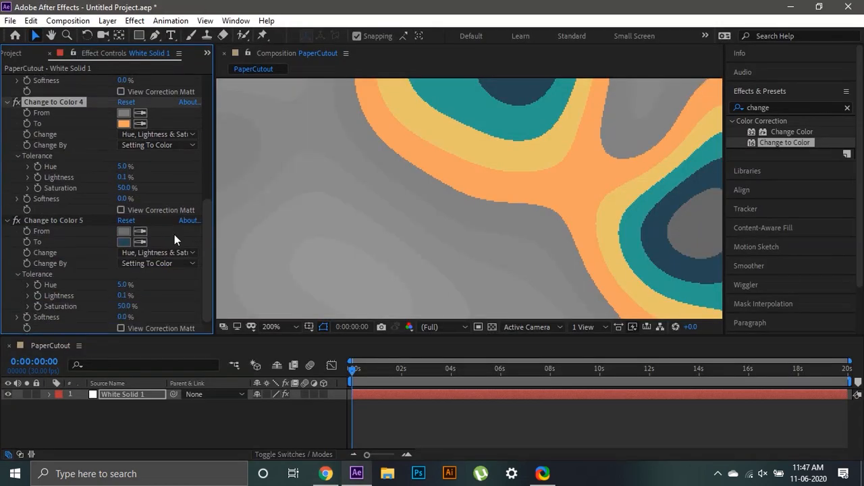
click(141, 232)
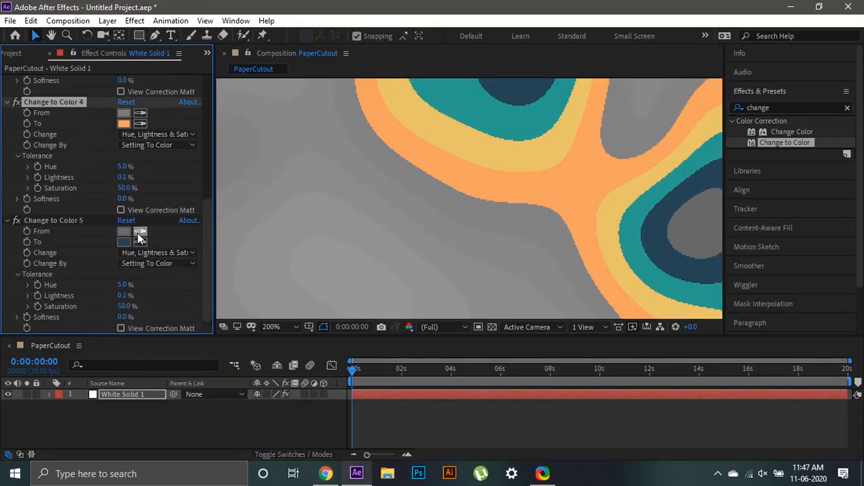
click(422, 167)
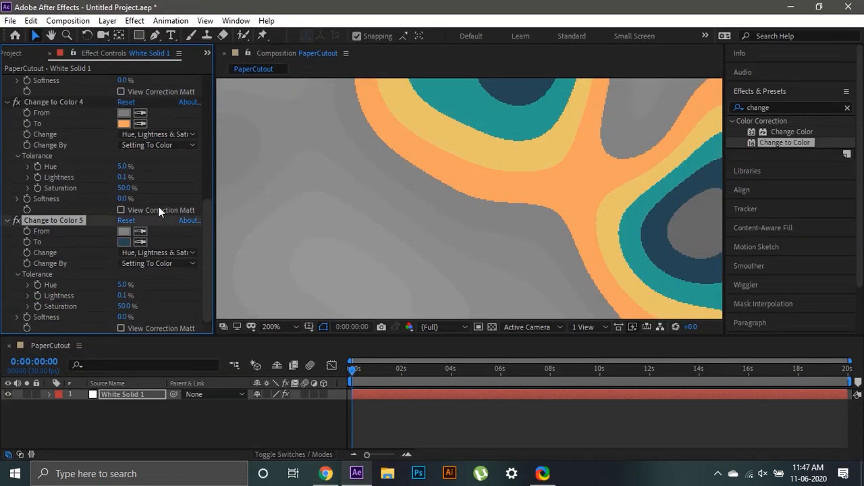
click(124, 241)
key(ctrl+v)
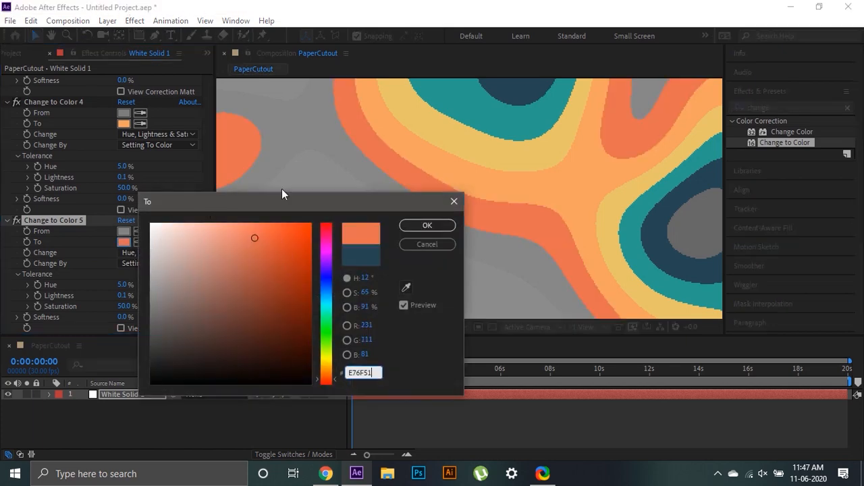
click(417, 226)
scroll(387, 249, down, 3)
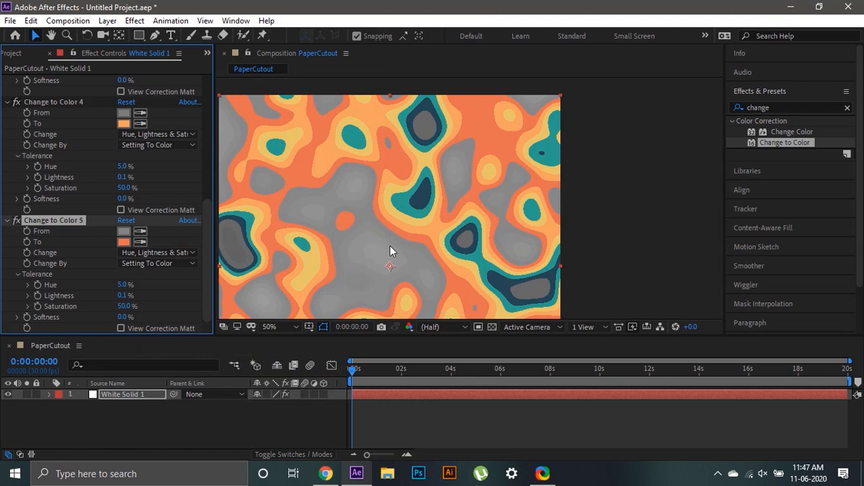
scroll(387, 181, up, 2)
scroll(415, 140, down, 1)
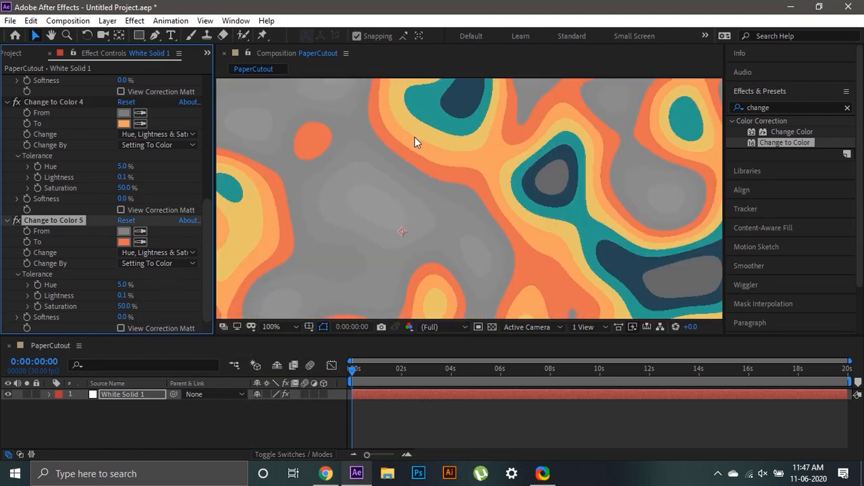
scroll(414, 154, up, 1)
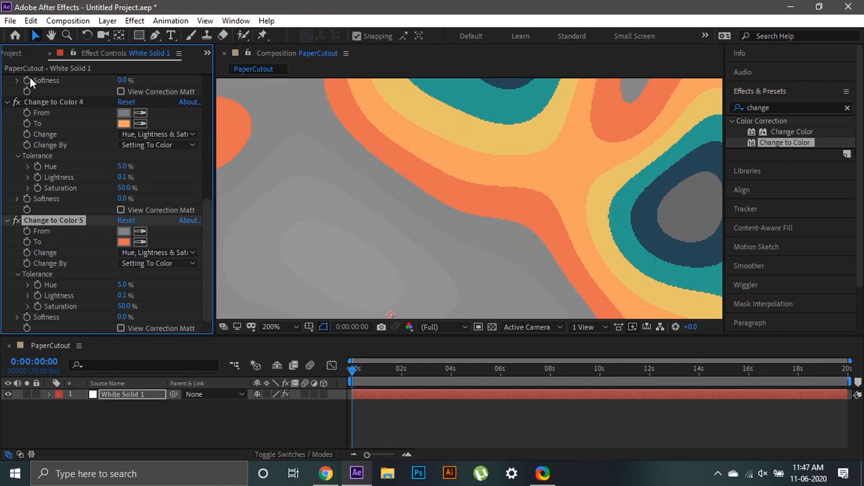
- Collapse the settings of Posterize and of Change to Color 2 through Change to Color 5
scroll(102, 142, up, 6)
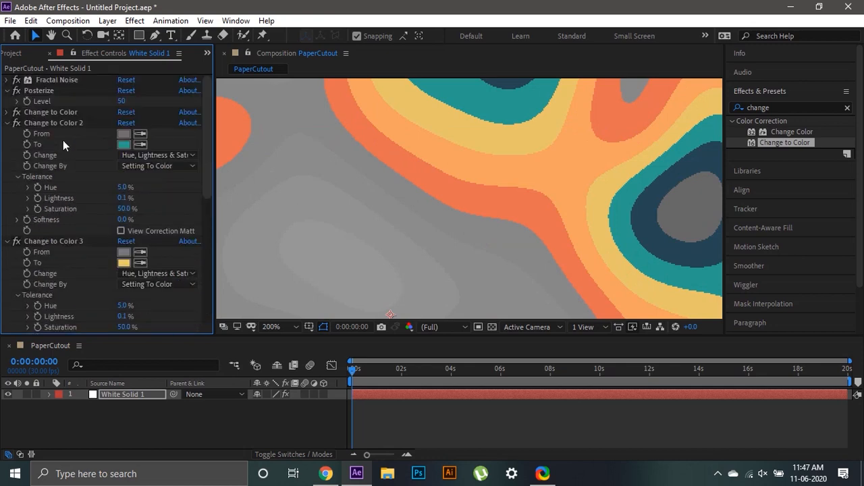
click(8, 123)
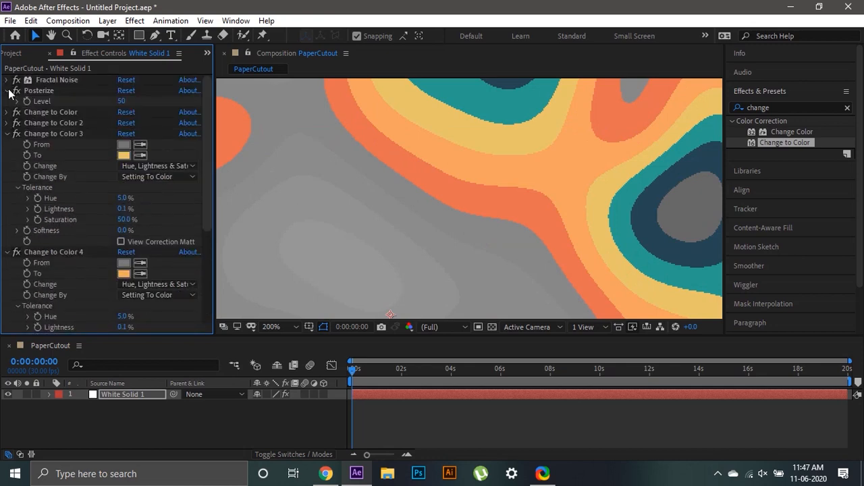
click(7, 91)
click(7, 123)
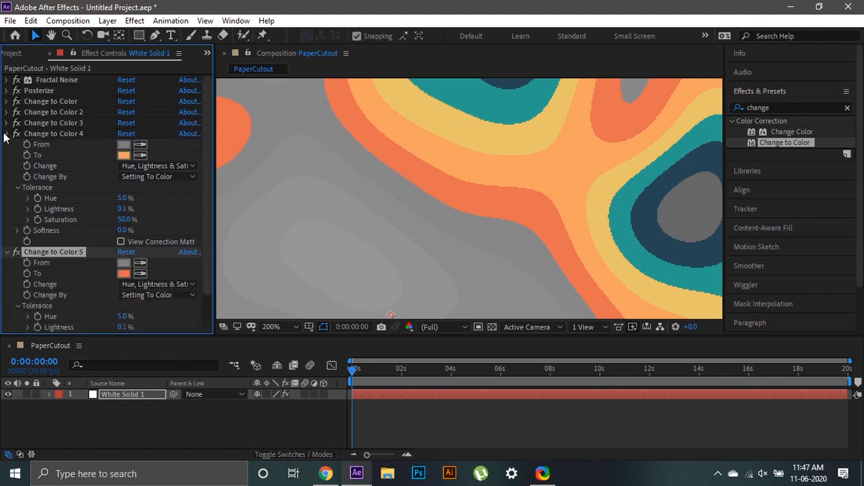
click(6, 133)
click(7, 144)
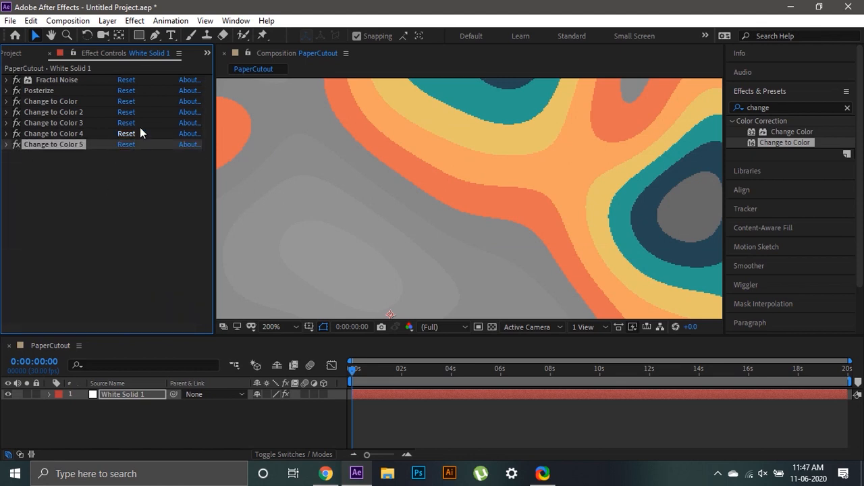
- Select all five Change to Color effects and duplicate them together to reuse the palette on the remaining gray bands
key(alt+Tab)
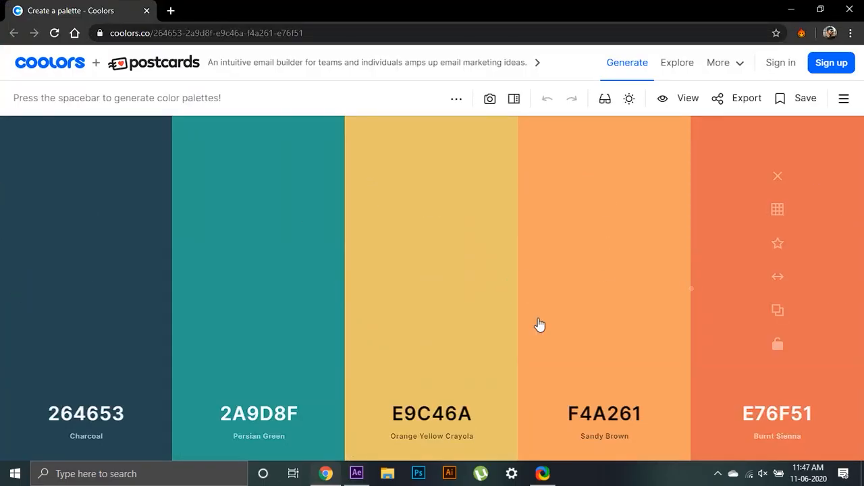
key(alt+Tab)
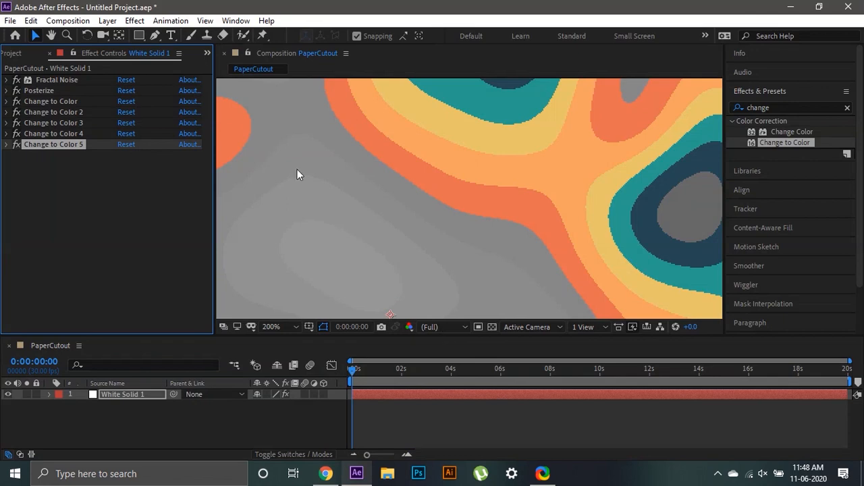
shift+click(57, 102)
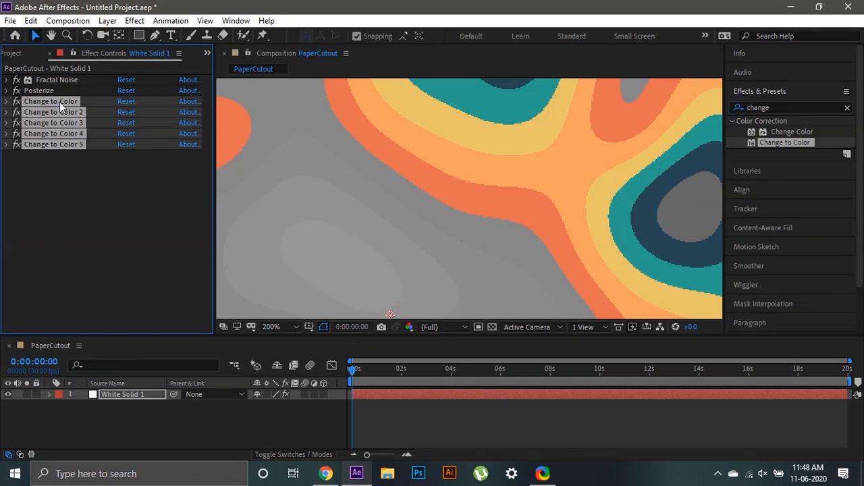
key(ctrl+d)
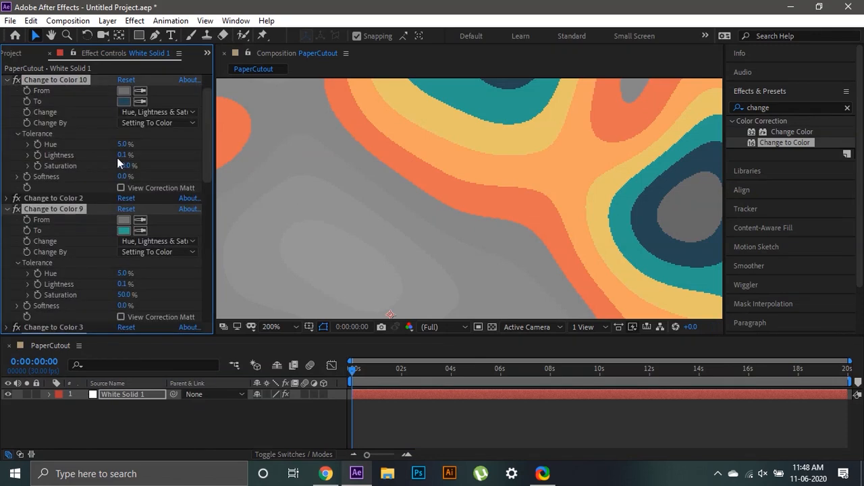
- Try to sample new gray From colors for Change to Color 10 and 9 while all the duplicated effects are selected
scroll(116, 155, up, 2)
click(140, 123)
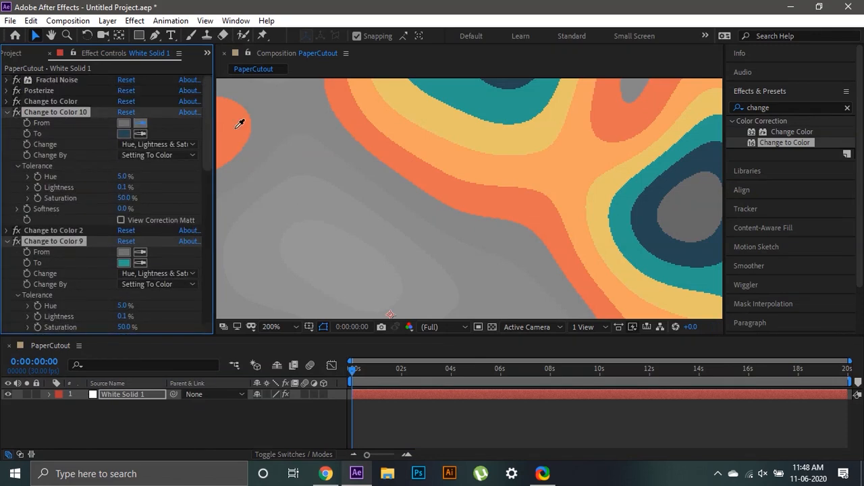
click(347, 149)
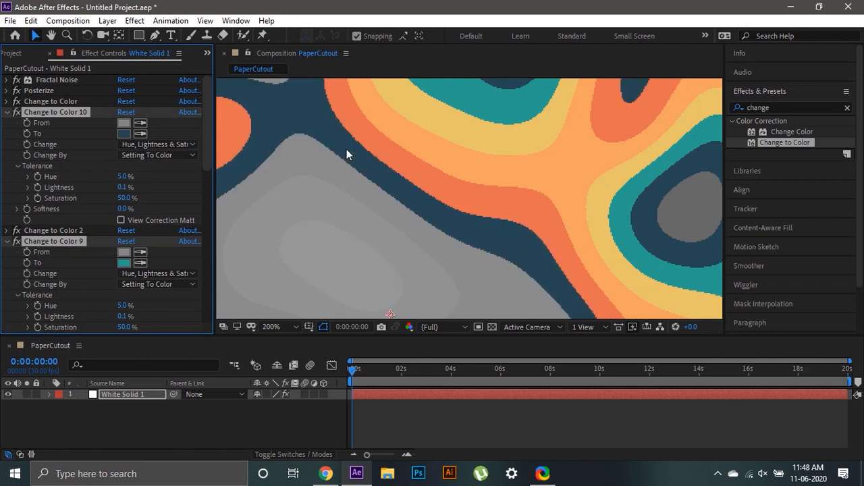
scroll(146, 216, down, 1)
click(140, 222)
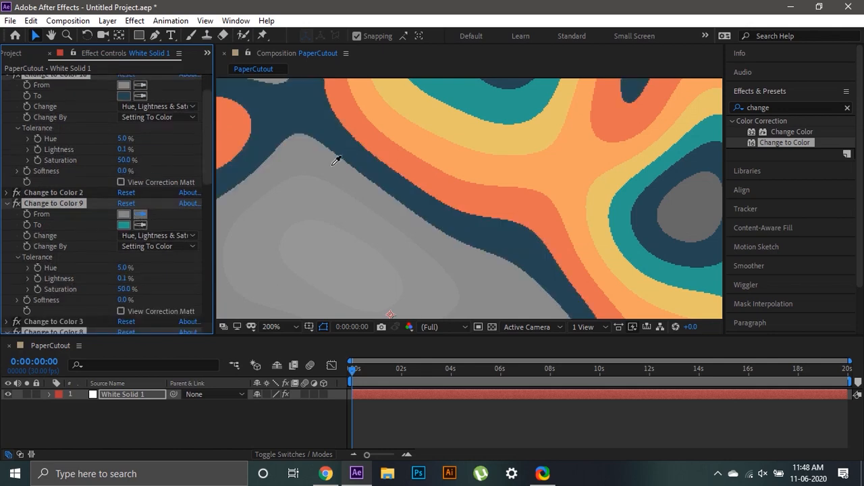
click(347, 174)
scroll(111, 194, down, 1)
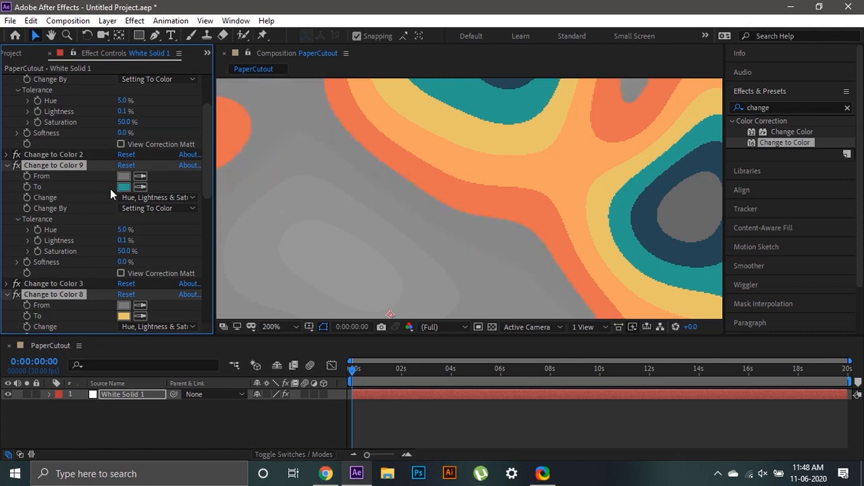
- Deselect the duplicated effects and sample the next two gray bands inward from the burnt-sienna band as From colors of Change to Color 10 and 9
click(110, 188)
scroll(110, 188, up, 3)
click(140, 123)
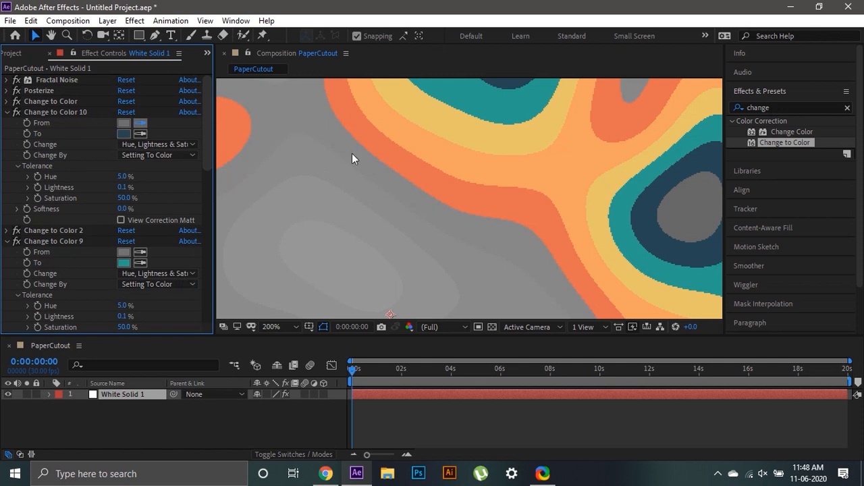
click(352, 153)
click(140, 252)
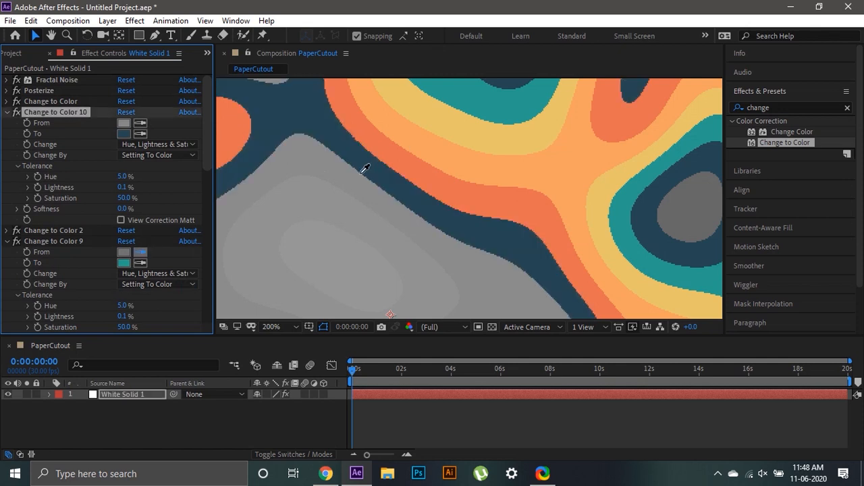
click(256, 197)
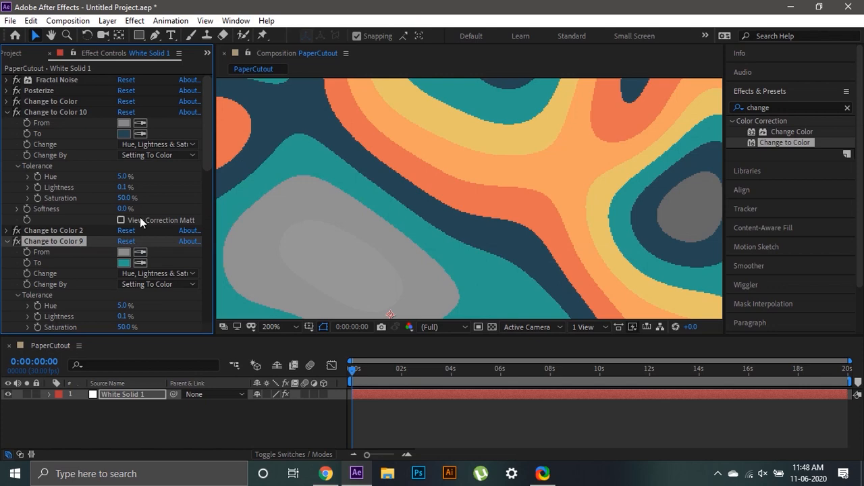
- Sample the gray band inside the new teal ring as Change to Color 8's From color and the innermost gray as Change to Color 7's
scroll(146, 256, down, 3)
click(140, 268)
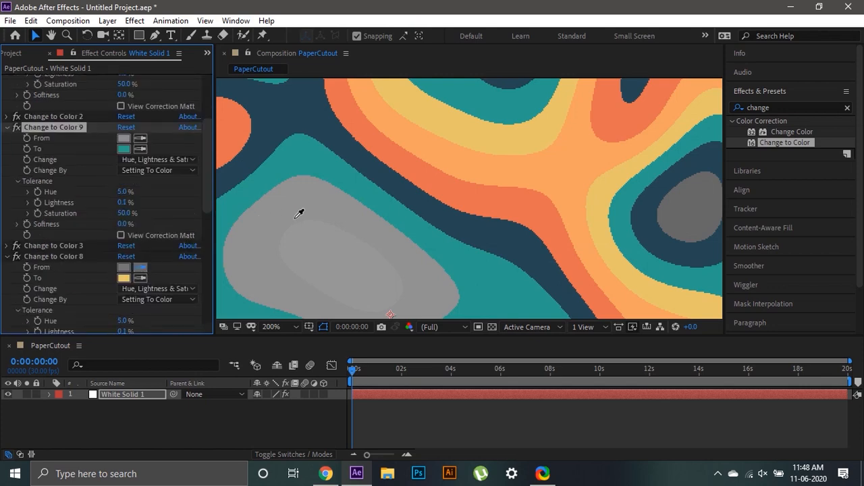
click(331, 193)
scroll(146, 219, down, 3)
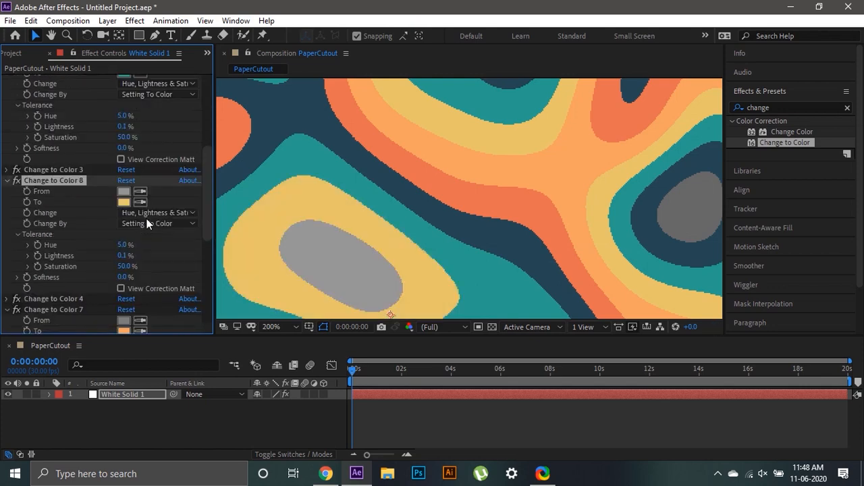
click(143, 320)
click(317, 231)
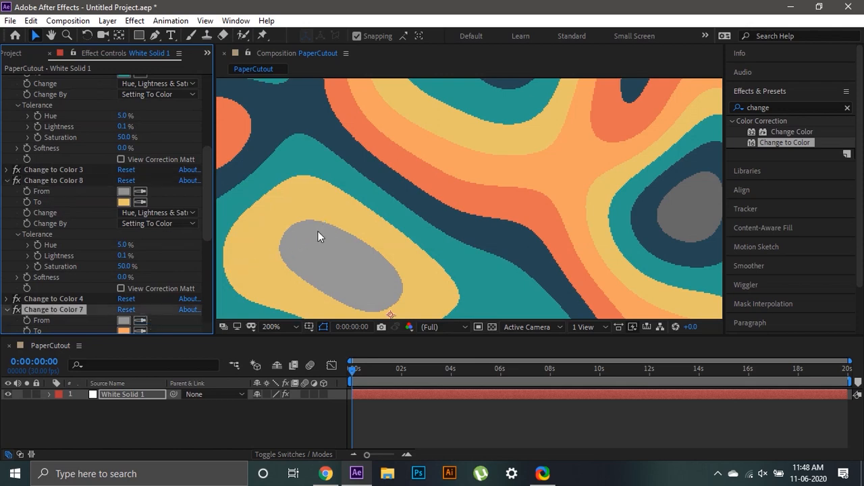
scroll(378, 174, down, 4)
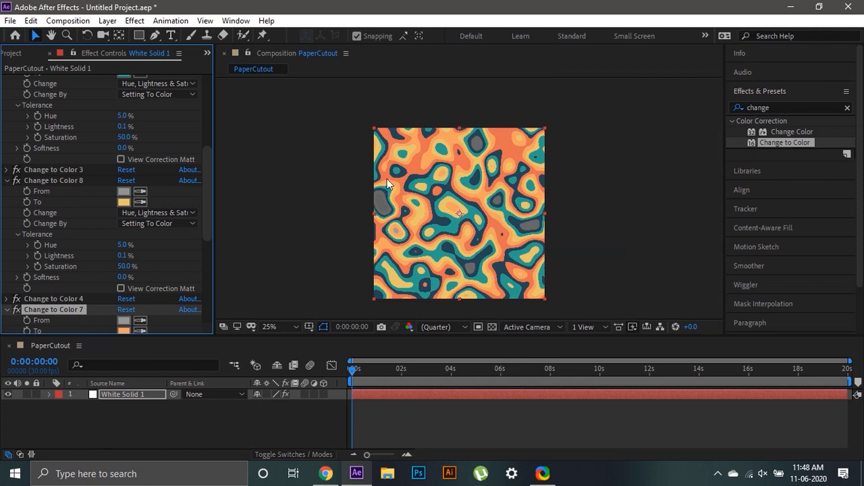
- Examine the recolored pattern up close across the whole composition for patches that are still gray
key(slash)
key(h)
drag(610, 218, 496, 215)
key(v)
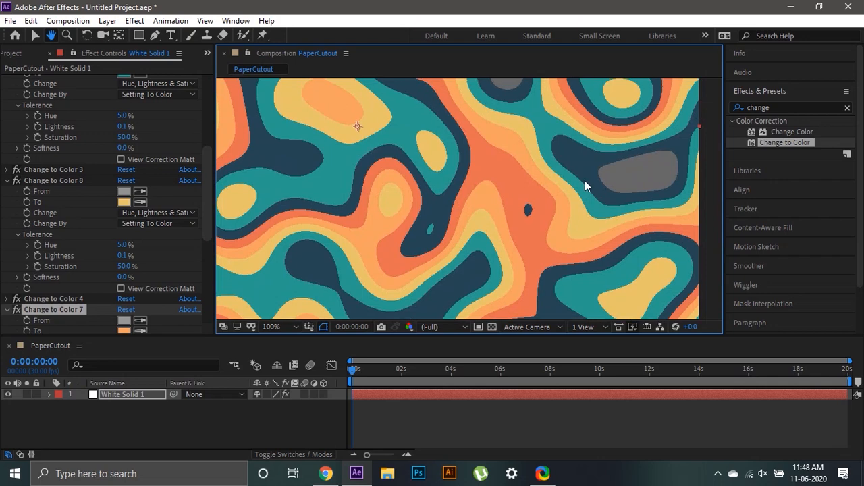
key(space)
drag(543, 201, 484, 312)
key(space)
drag(393, 305, 509, 53)
key(space)
drag(410, 162, 491, 241)
drag(351, 193, 496, 314)
drag(528, 202, 429, 234)
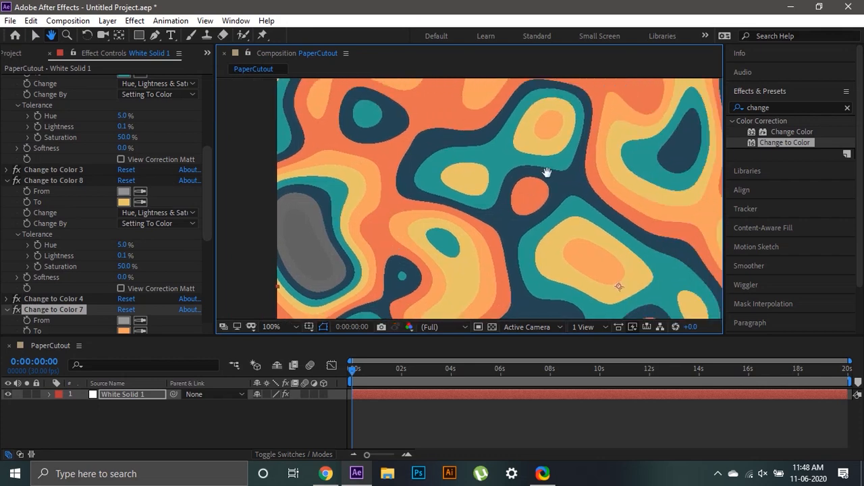
drag(546, 172, 464, 237)
drag(567, 199, 469, 246)
drag(578, 162, 442, 199)
drag(379, 187, 435, 255)
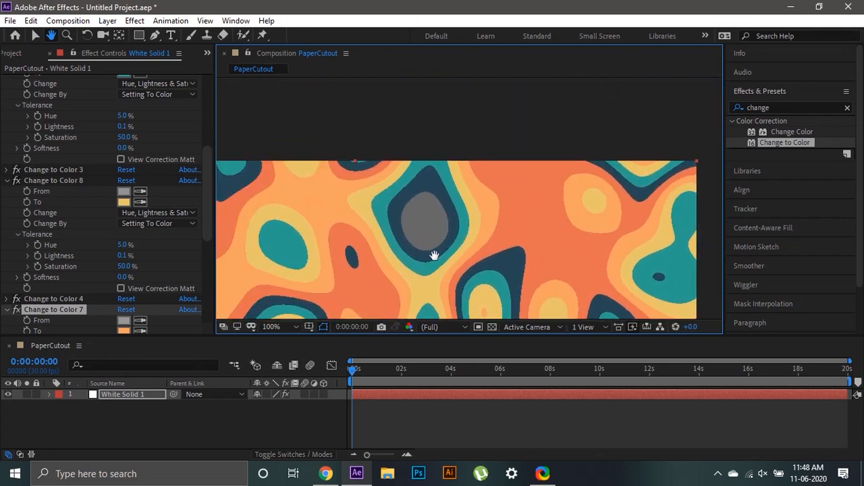
- Duplicate Change to Color 6 and sample the gray patch inside the charcoal ring near the composition's upper edge as the copy's From color
key(period)
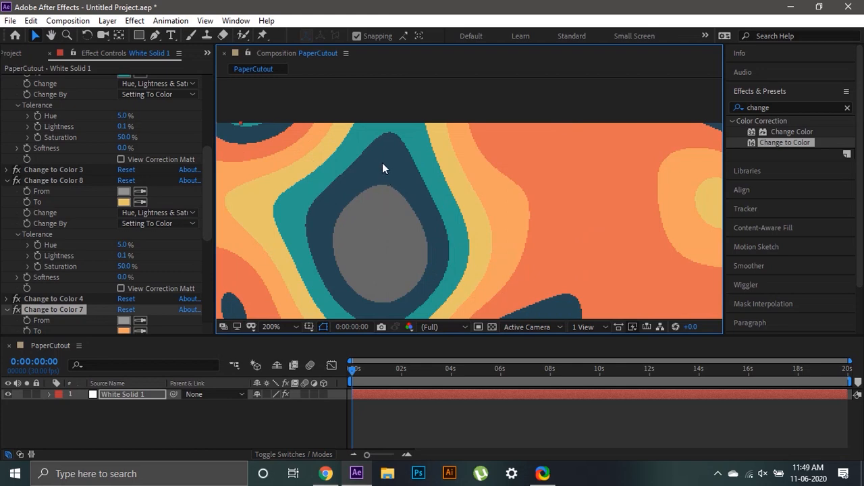
key(alt+Tab)
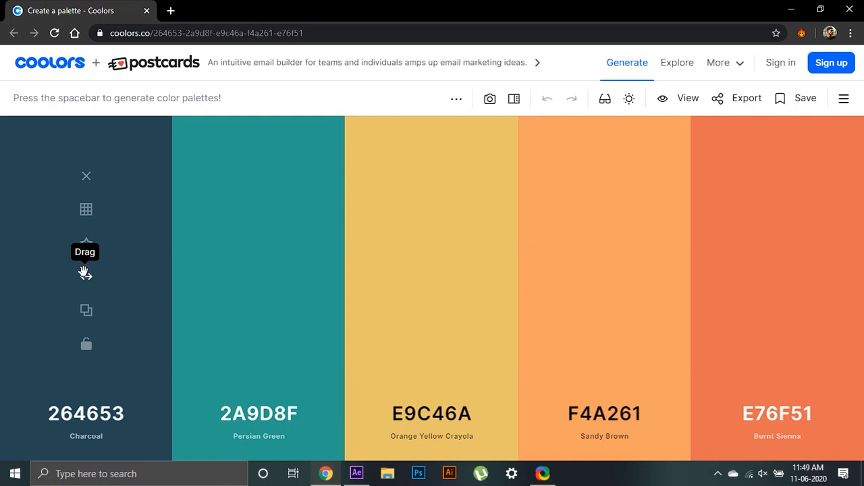
mouse_move(790, 248)
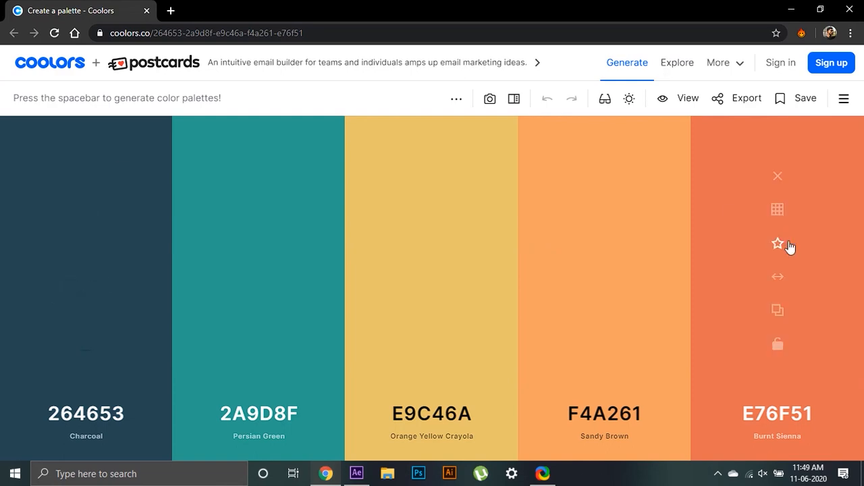
key(alt+Tab)
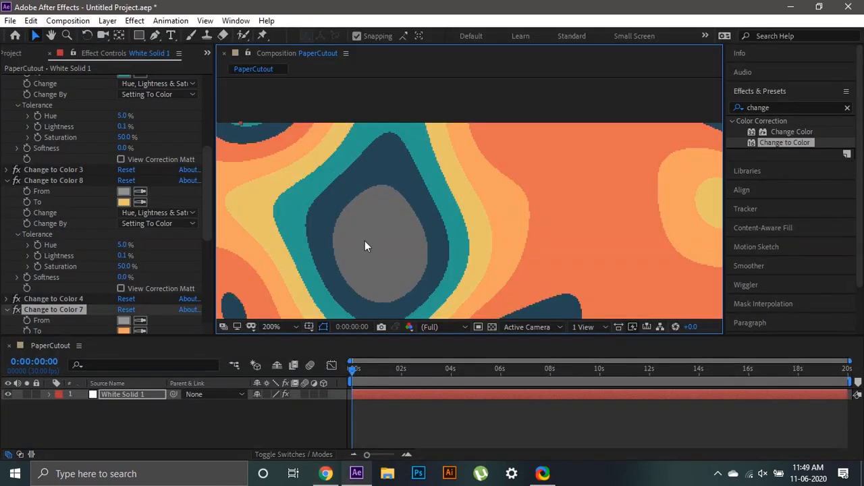
scroll(88, 214, down, 5)
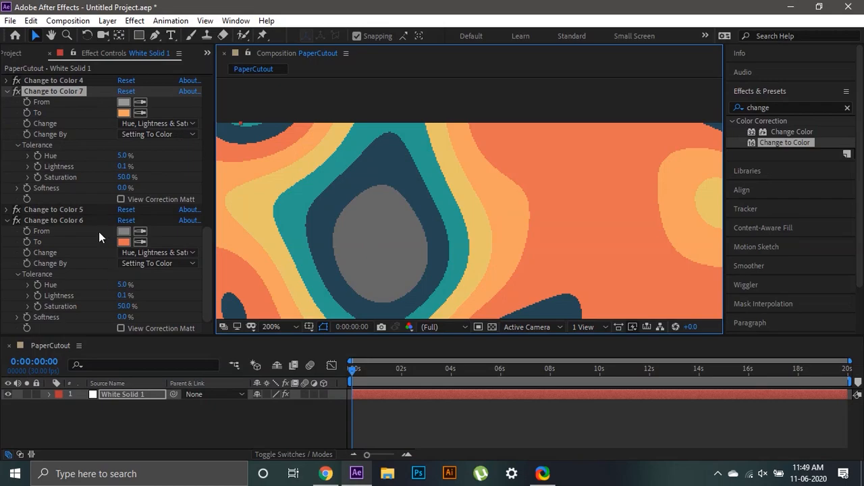
key(alt+Tab)
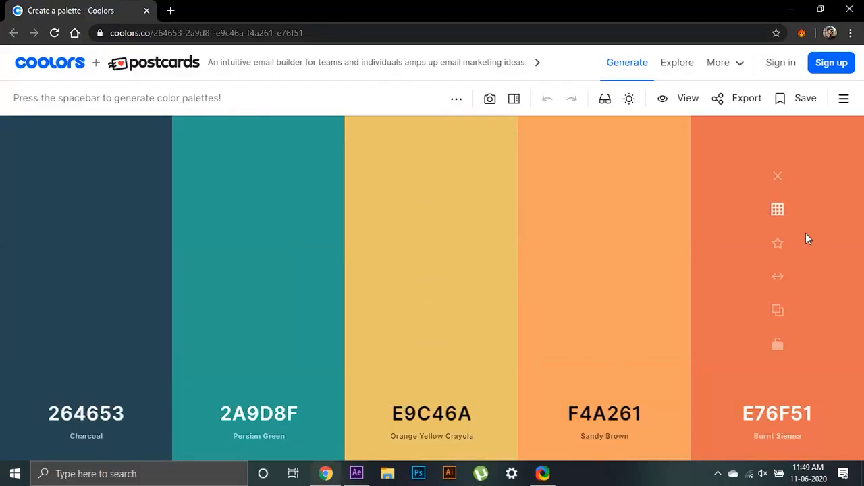
key(alt+Tab)
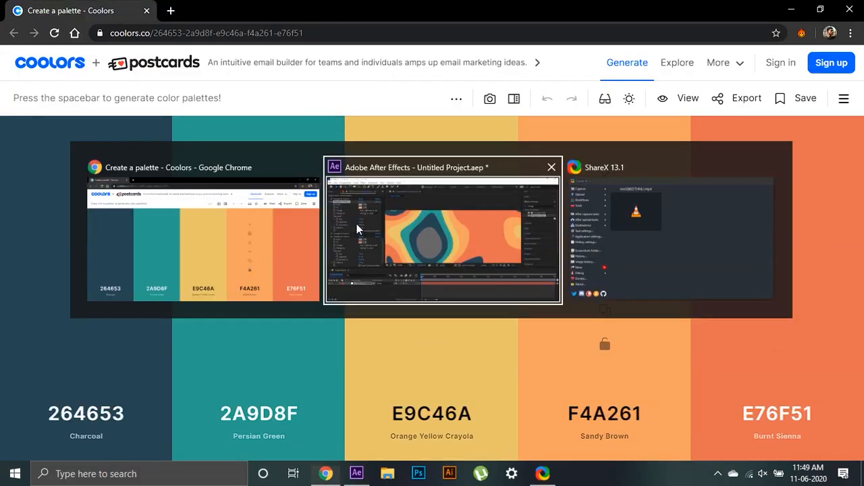
click(59, 220)
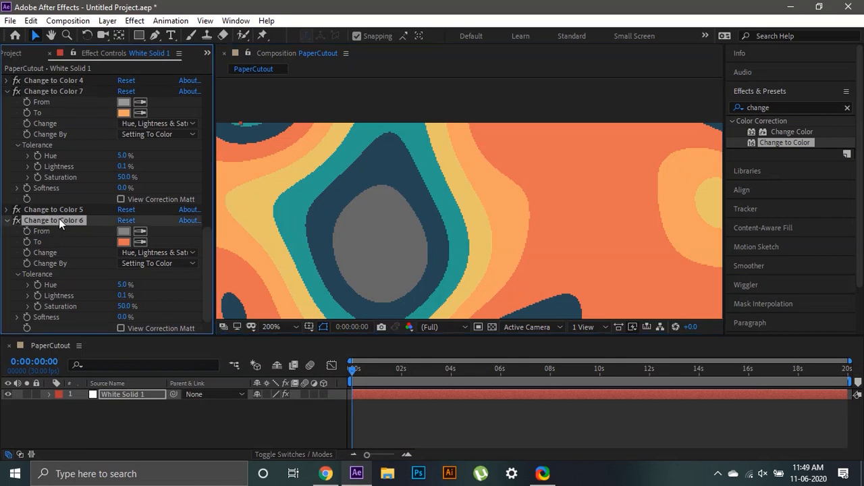
key(ctrl+d)
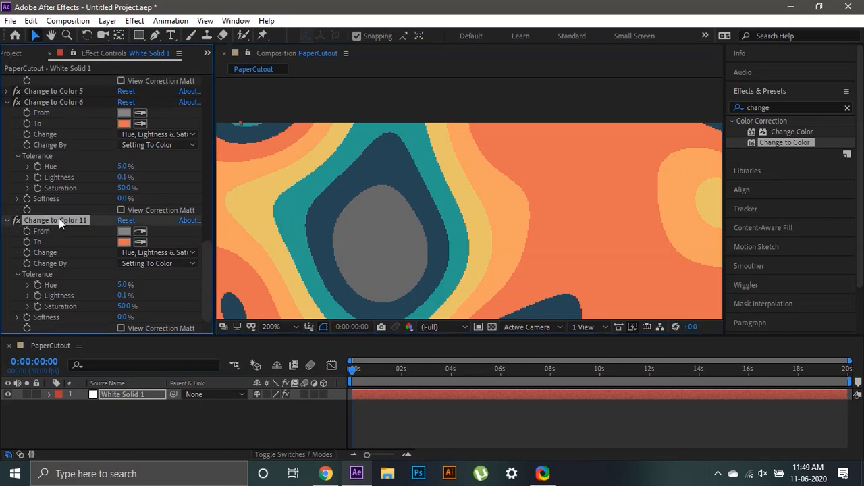
click(140, 231)
click(366, 239)
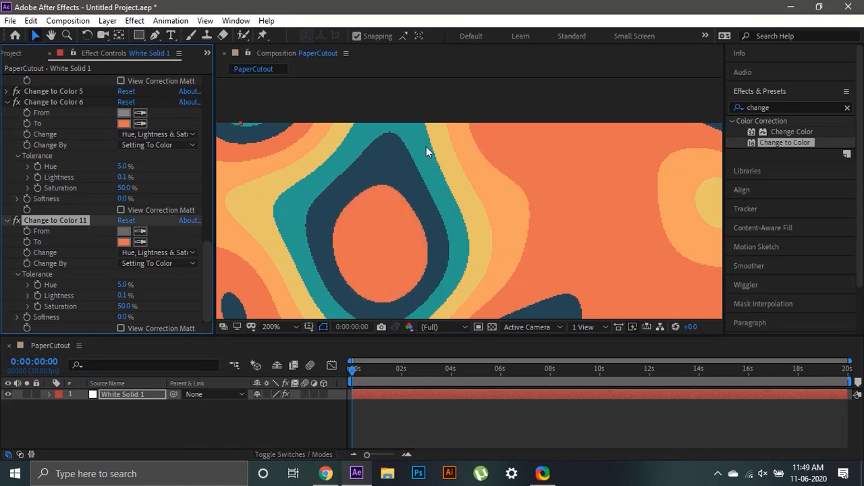
- Inspect the remaining gray patch at the composition's left edge and compare its surrounding bands with the Coolors palette order
scroll(426, 146, down, 2)
key(space)
drag(362, 292, 476, 202)
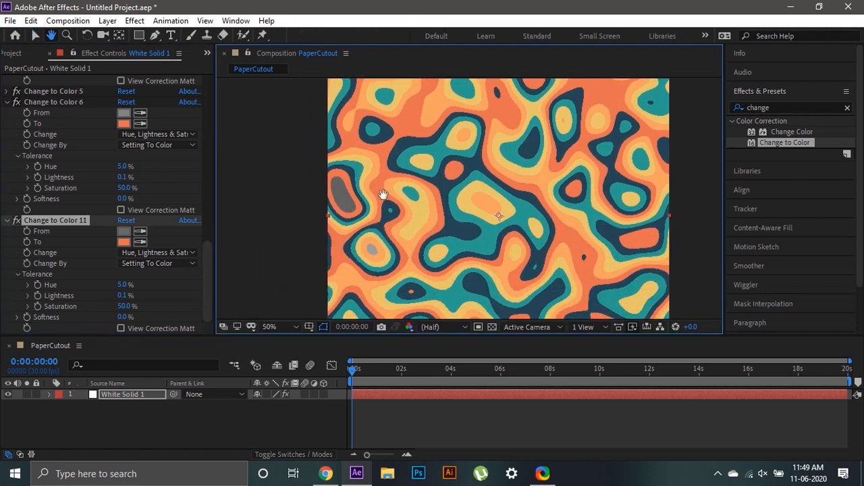
scroll(303, 212, up, 2)
scroll(465, 158, up, 2)
scroll(502, 150, up, 1)
drag(502, 150, 417, 208)
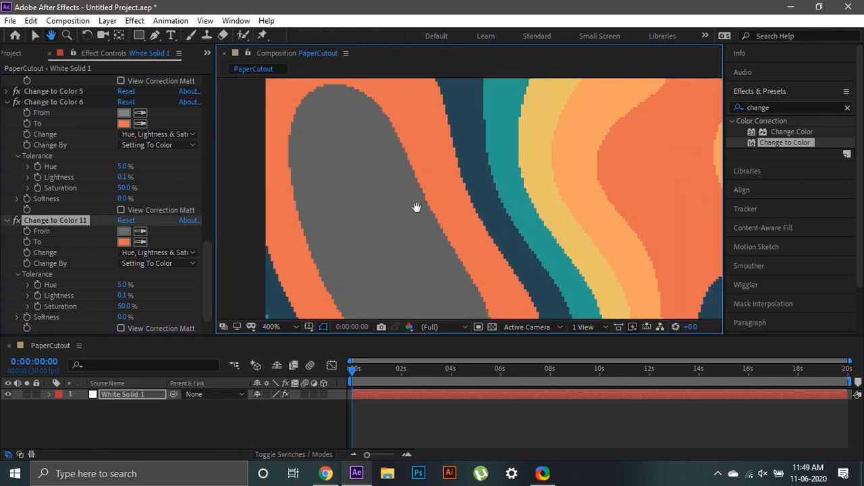
key(alt+Tab)
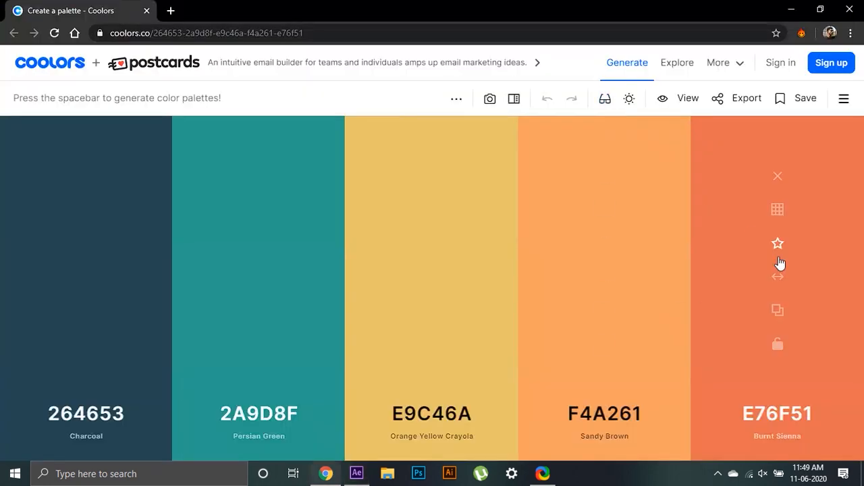
key(alt+Tab)
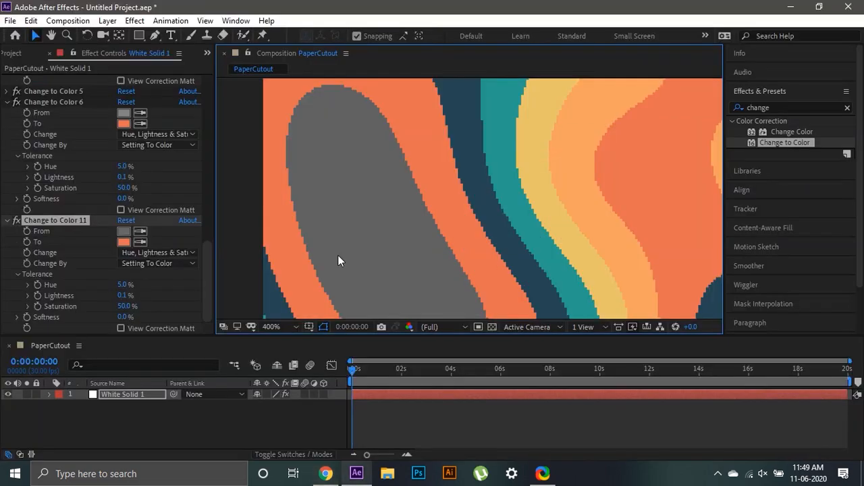
key(alt+Tab)
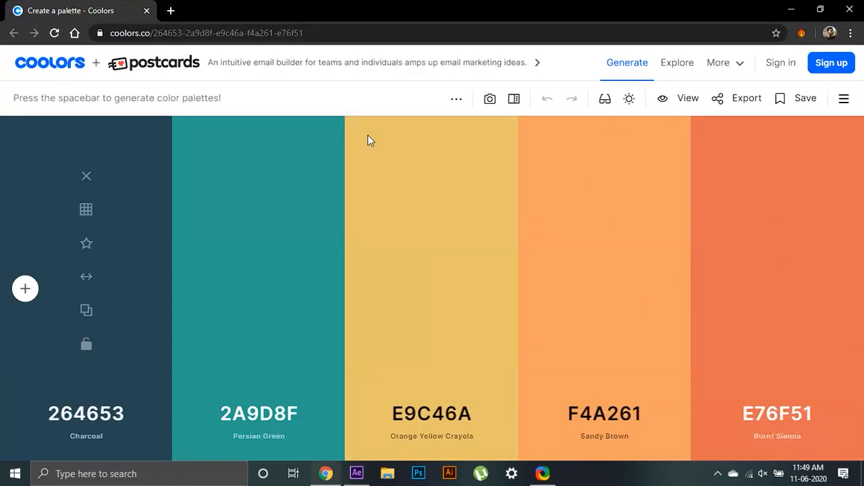
key(alt+Tab)
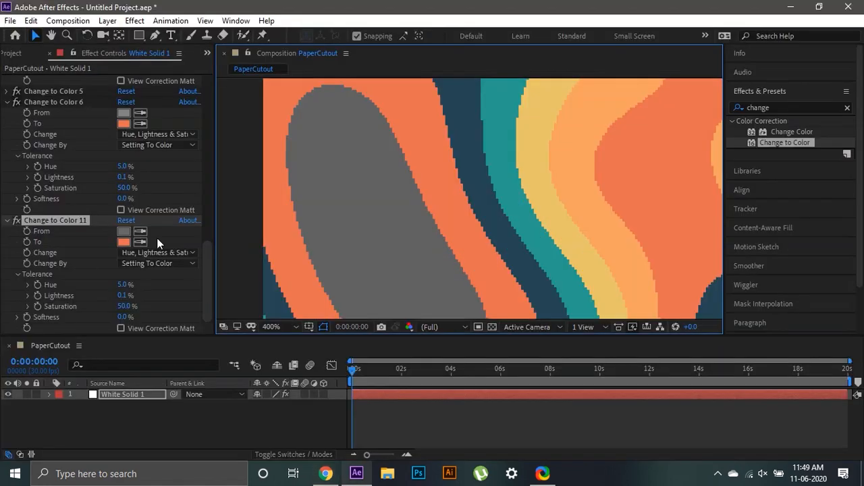
- Try duplicating Change to Color 7 and sampling the left-edge gray patch as Change to Color 6's From color, and undo the sampling
scroll(116, 226, up, 4)
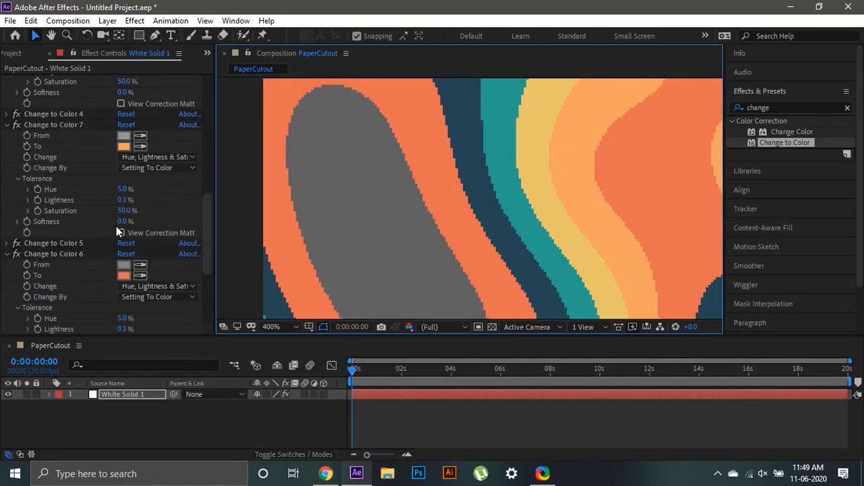
scroll(116, 232, up, 2)
click(45, 164)
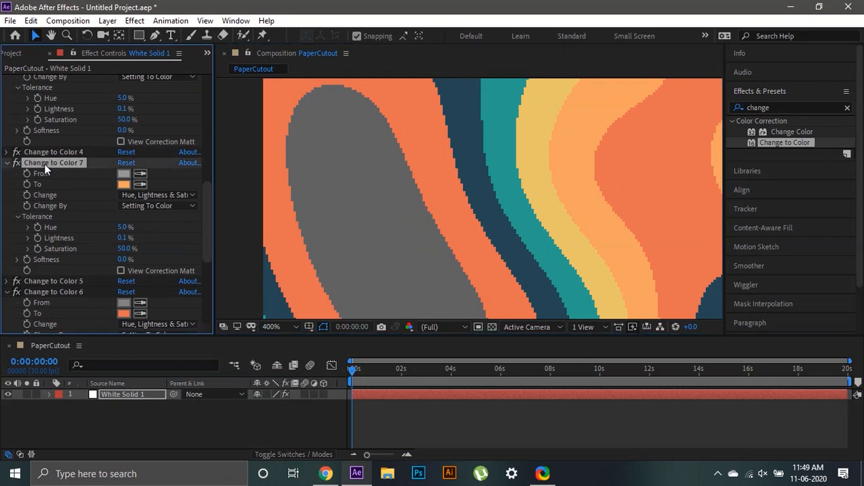
key(ctrl+d)
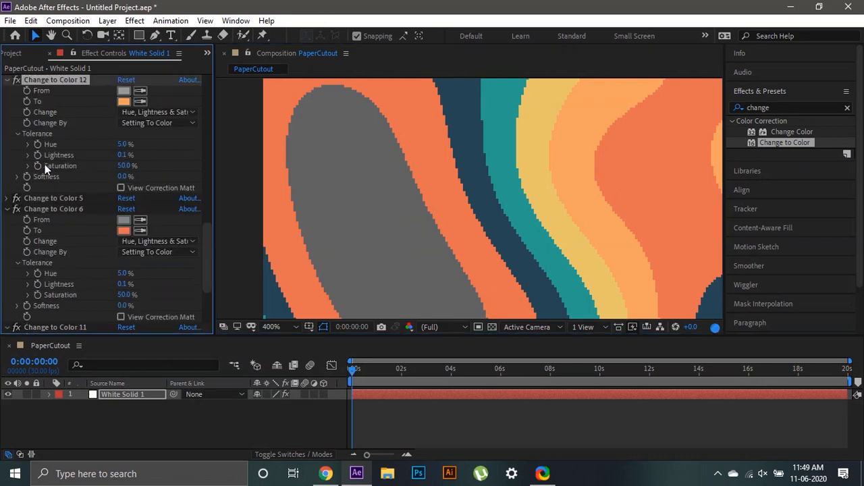
click(141, 221)
click(320, 182)
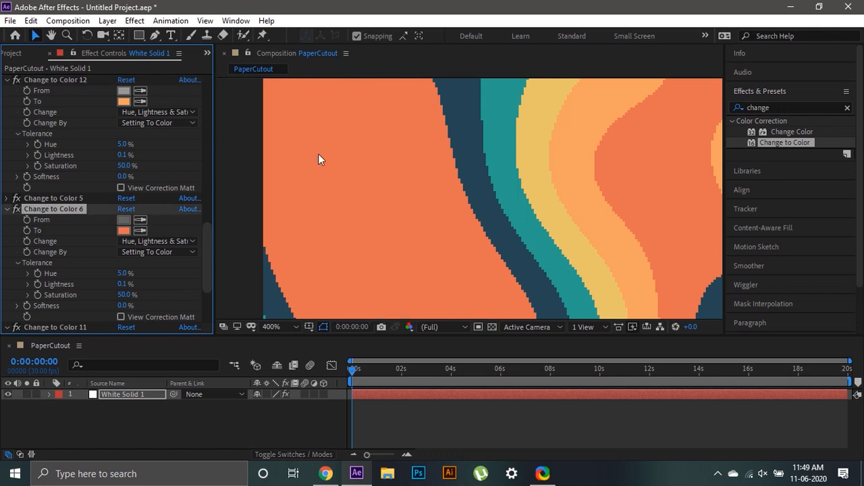
key(ctrl+z)
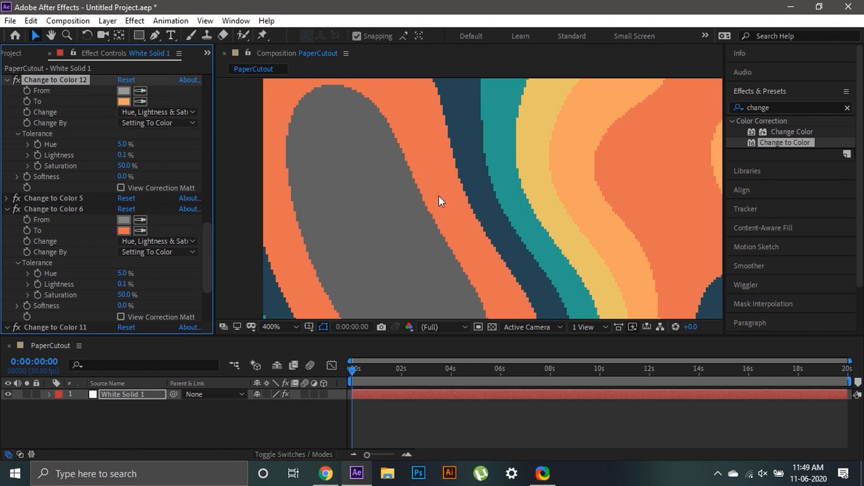
- Recheck the Coolors palette, duplicate Change to Color 7 and sample the left-edge gray patch as the copy's From color
key(alt+Tab)
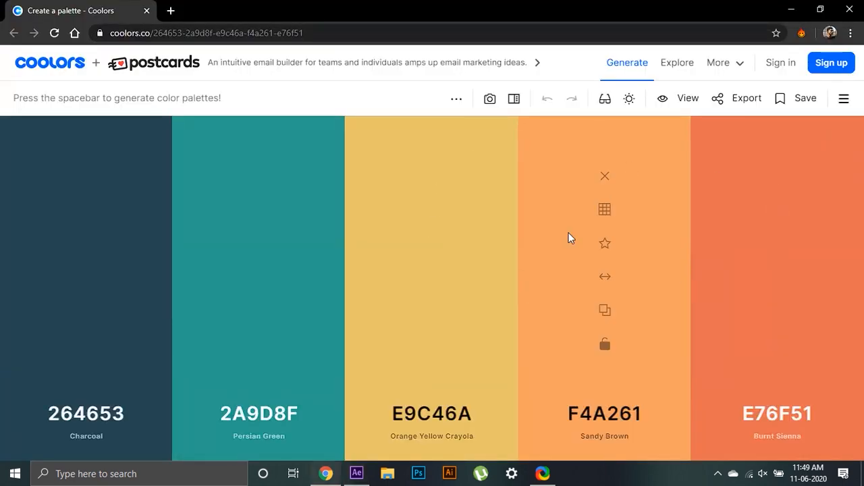
key(alt+Tab)
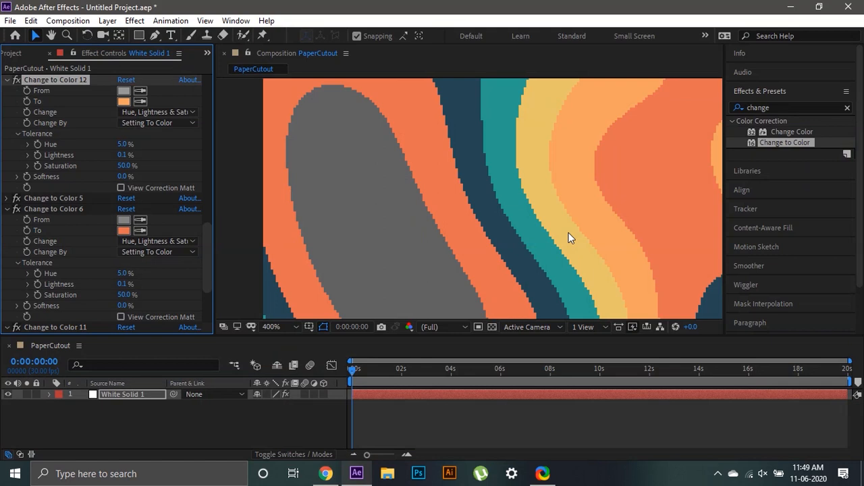
scroll(96, 183, up, 5)
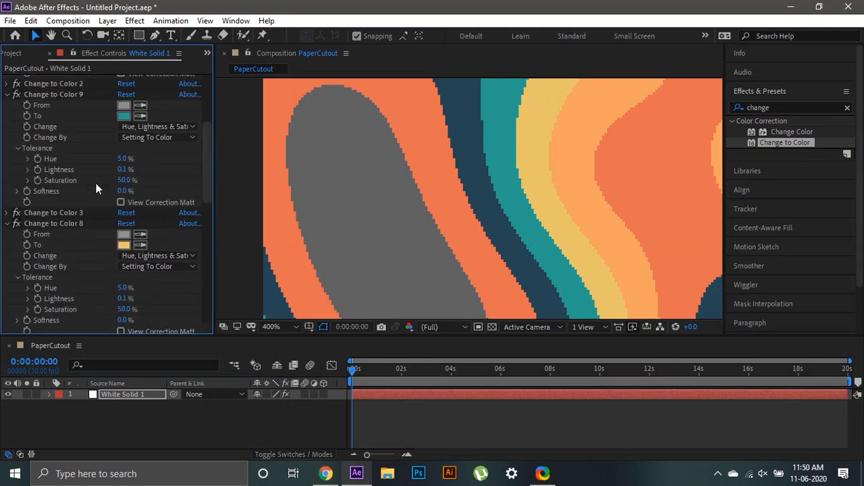
scroll(88, 217, down, 5)
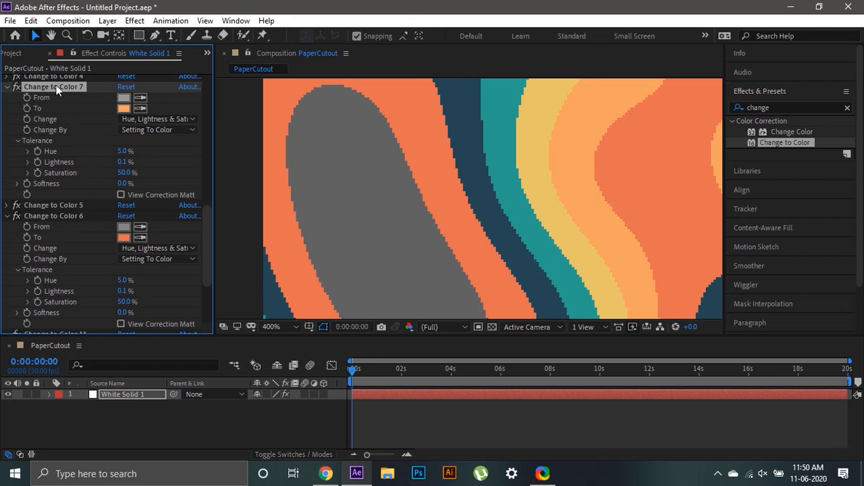
key(ctrl+d)
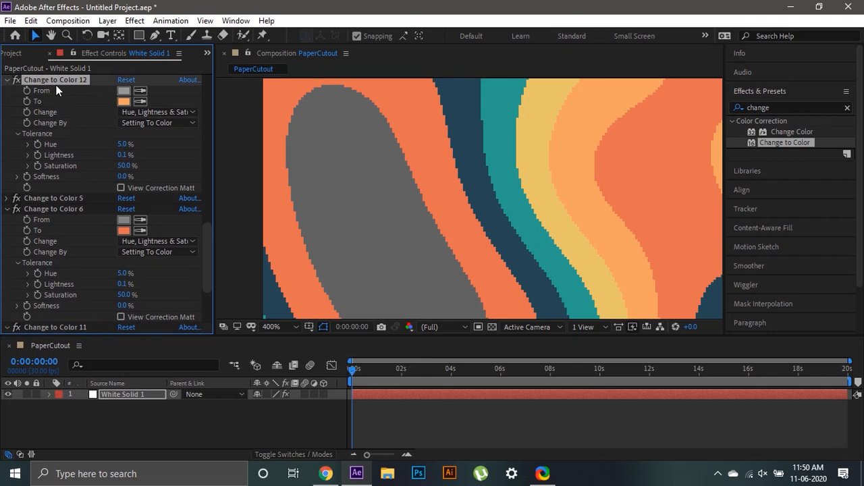
click(140, 90)
click(319, 158)
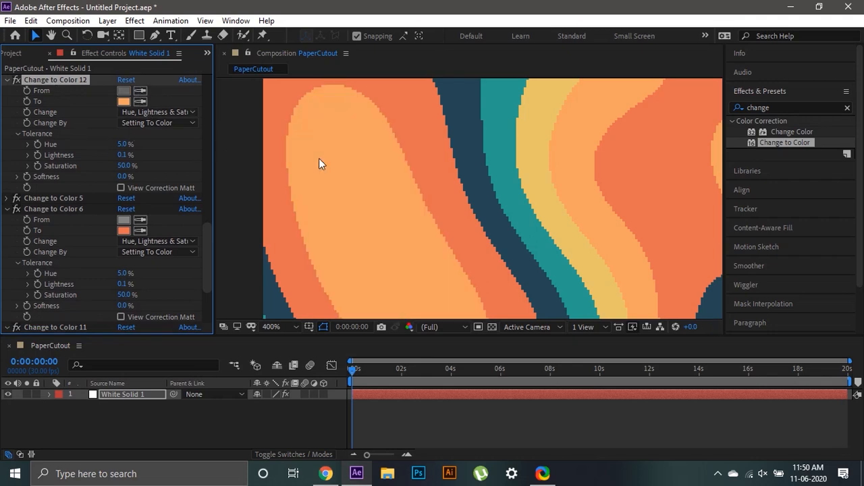
- Review the fully recolored pattern and play the animation preview to check the moving color bands
scroll(317, 158, down, 8)
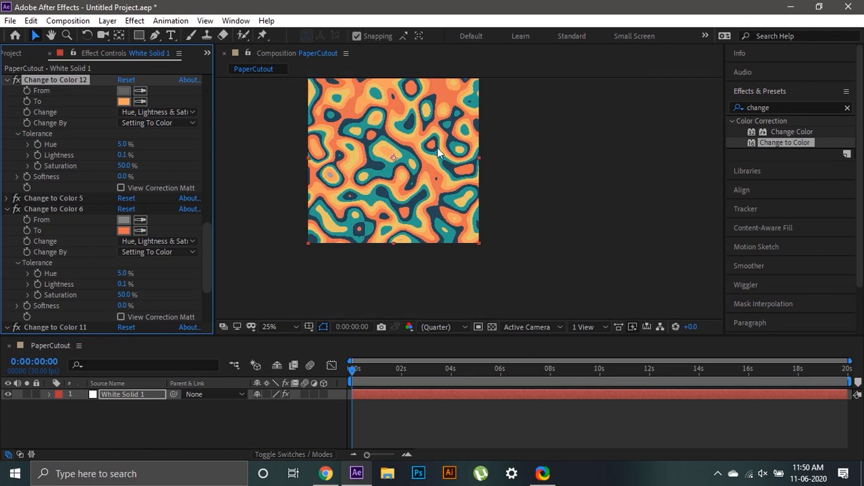
scroll(435, 149, up, 4)
scroll(496, 162, down, 3)
drag(501, 140, 548, 171)
drag(451, 240, 495, 234)
scroll(430, 157, down, 1)
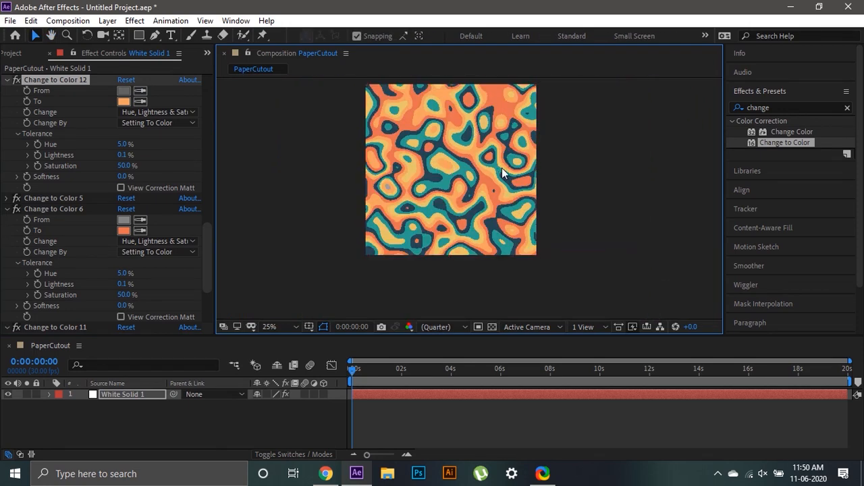
key(space)
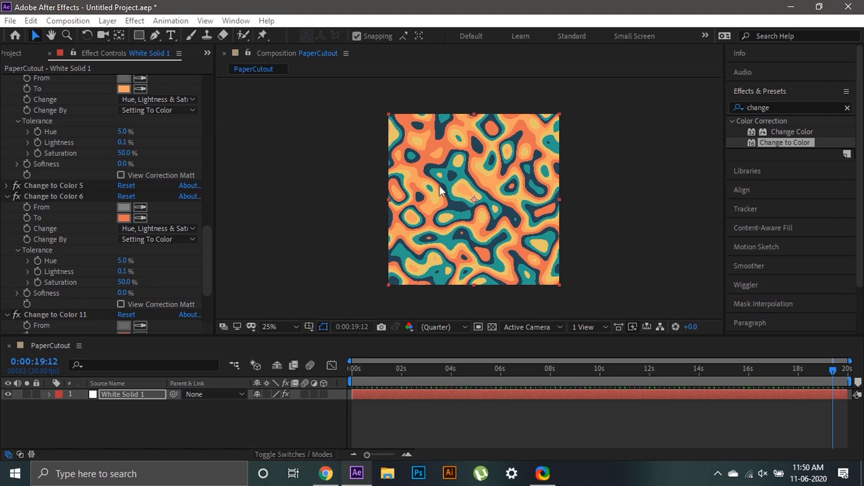
- Duplicate the White Solid 1 layer with all its effects
click(118, 394)
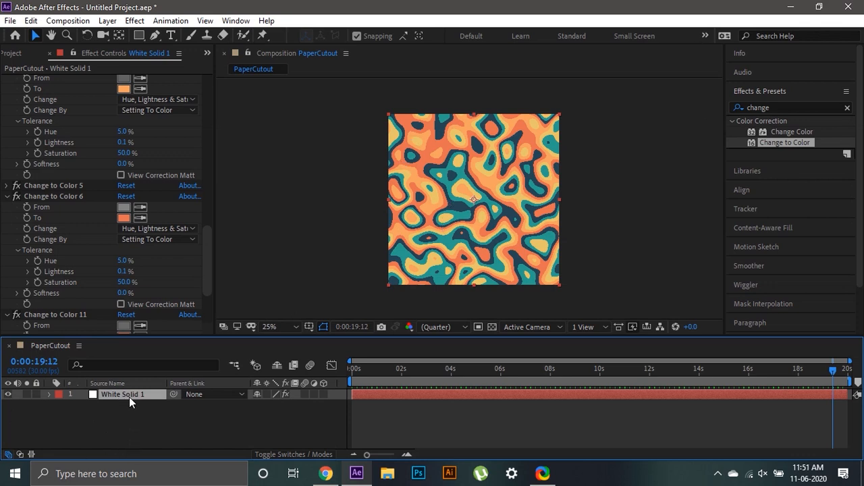
key(ctrl+d)
key(ctrl+d)
key(ctrl+d)
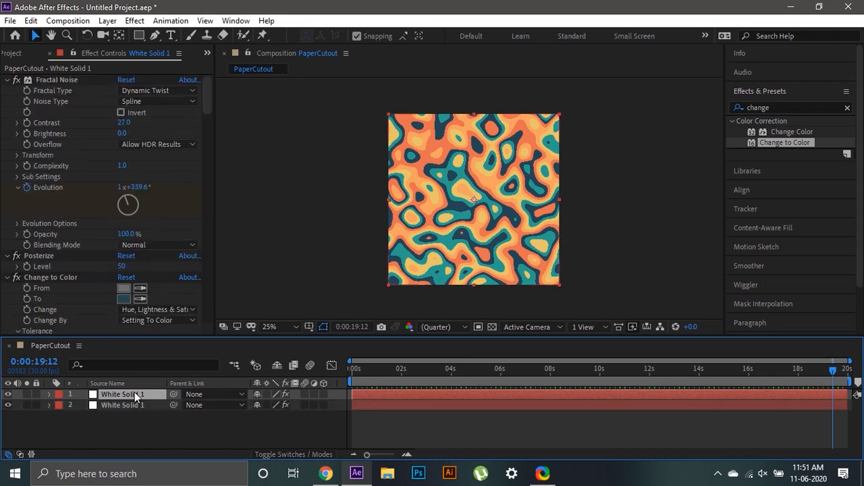
- Duplicate the White Solid 1 layer until there are five copies and rename the topmost one Dark blue
key(ctrl+d)
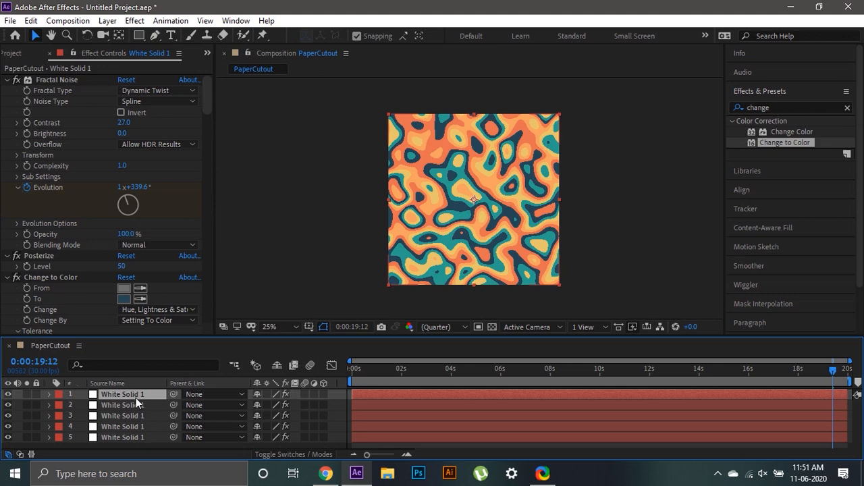
key(Return)
text(Dark)
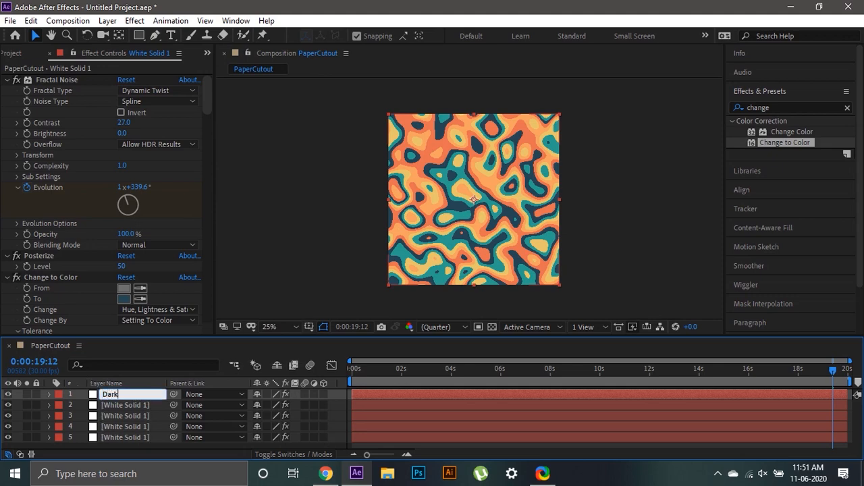
text( blue)
key(Return)
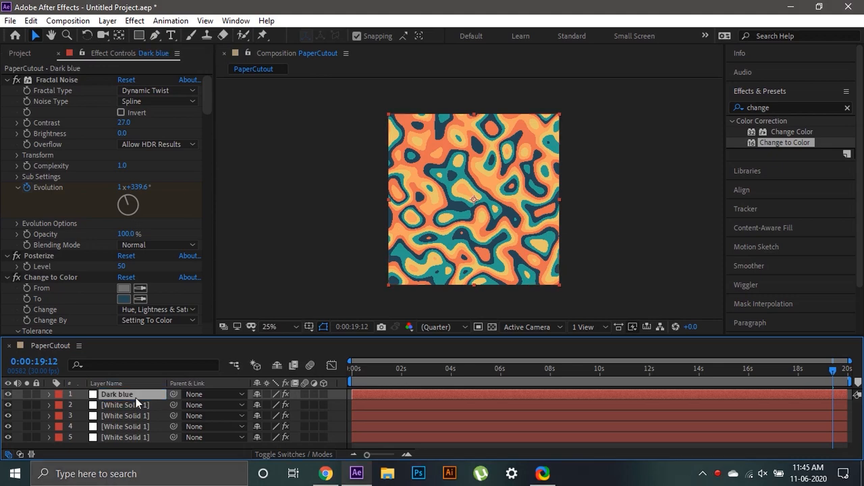
- Check the second color of the Coolors palette and rename the second layer Blue
key(alt+Tab)
key(alt+Tab)
key(alt+Tab)
key(Tab)
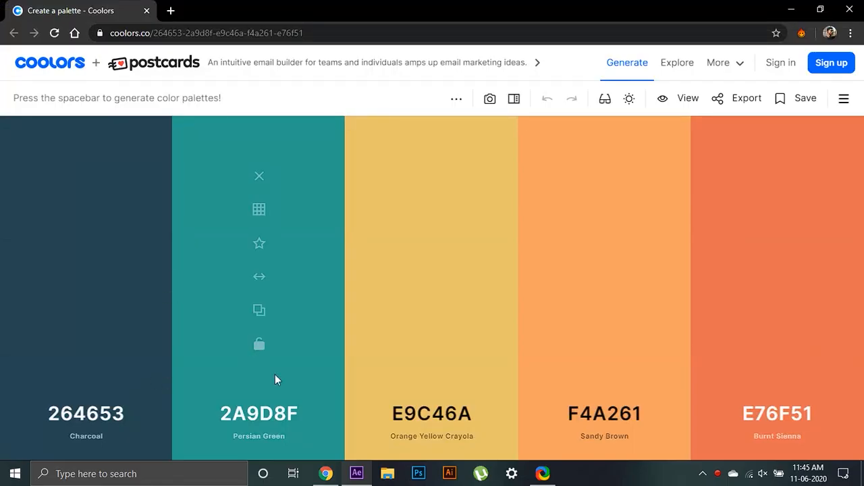
key(alt+Tab)
click(142, 407)
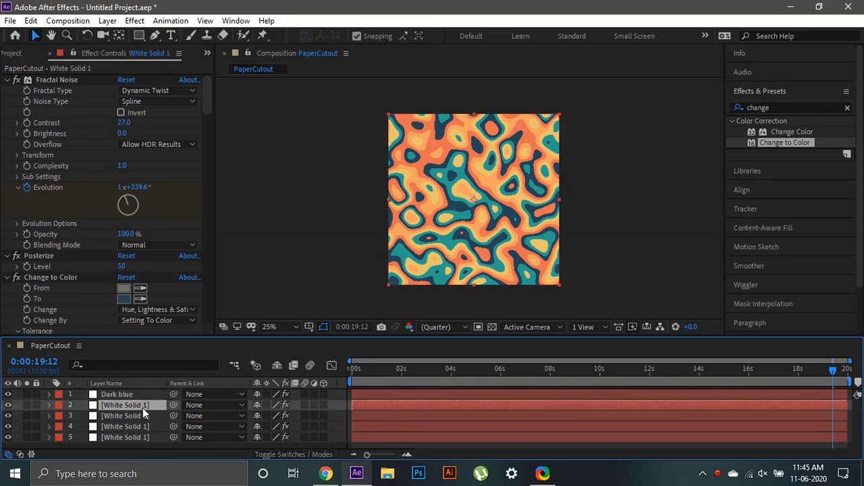
key(Return)
text(B)
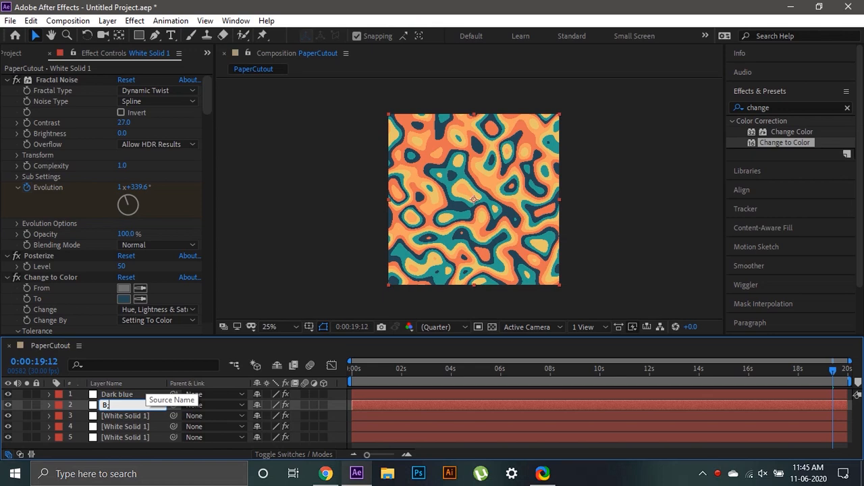
text(lue)
key(Return)
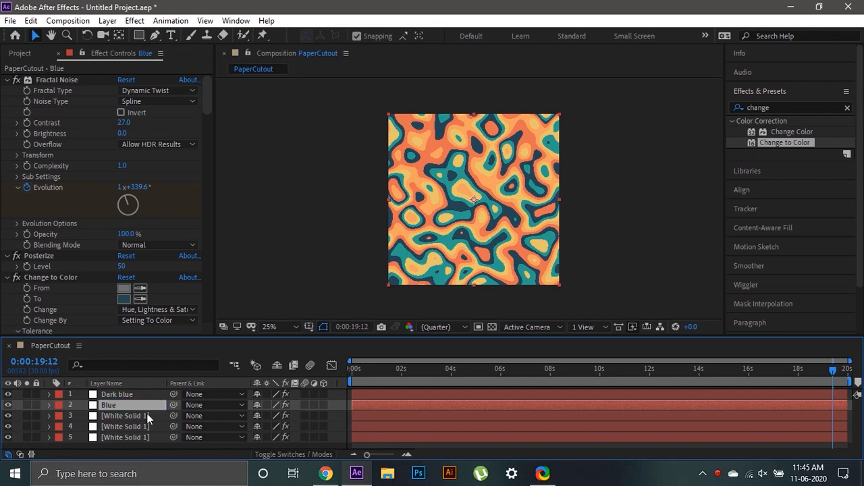
- Check the third color of the Coolors palette and rename the third layer Yellow
key(alt+Tab)
key(alt+Tab)
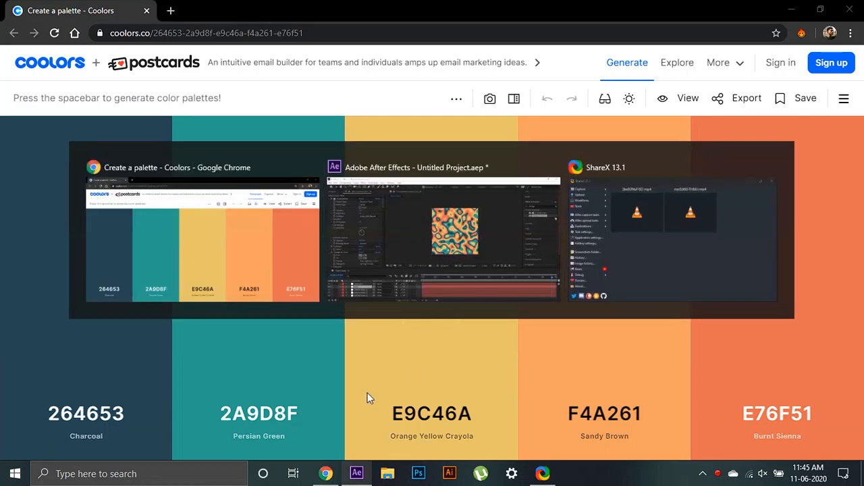
click(131, 417)
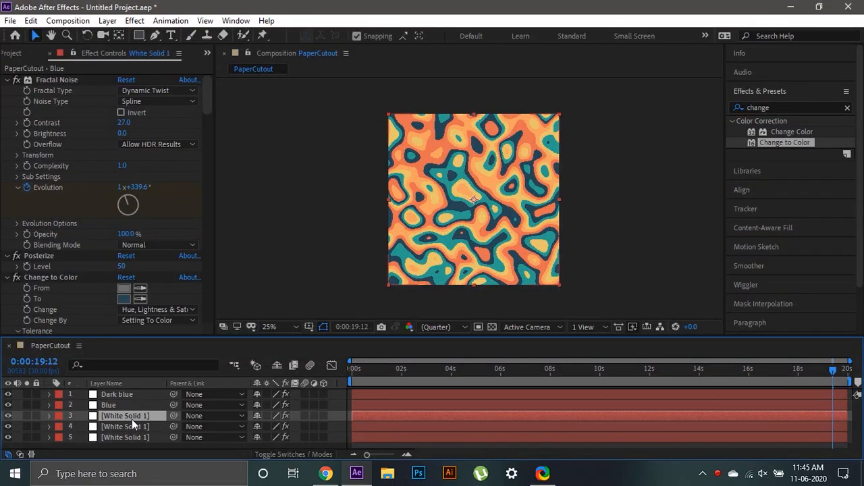
key(Return)
text(Y)
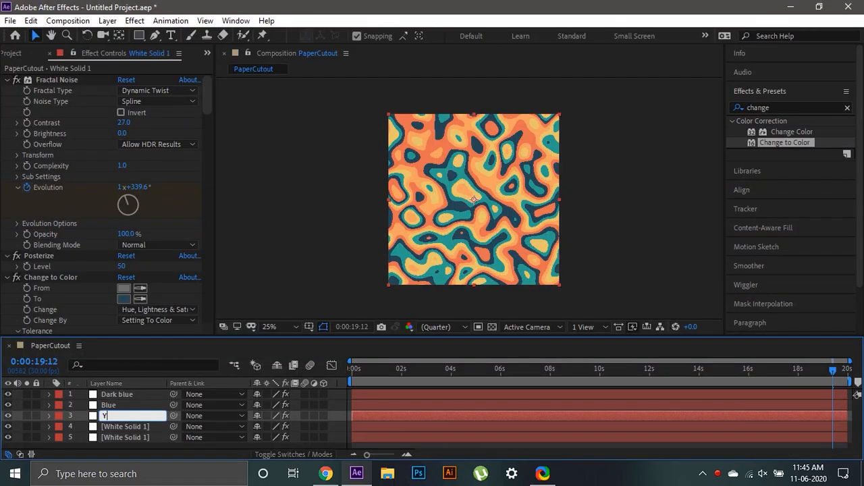
text(ellow)
key(Return)
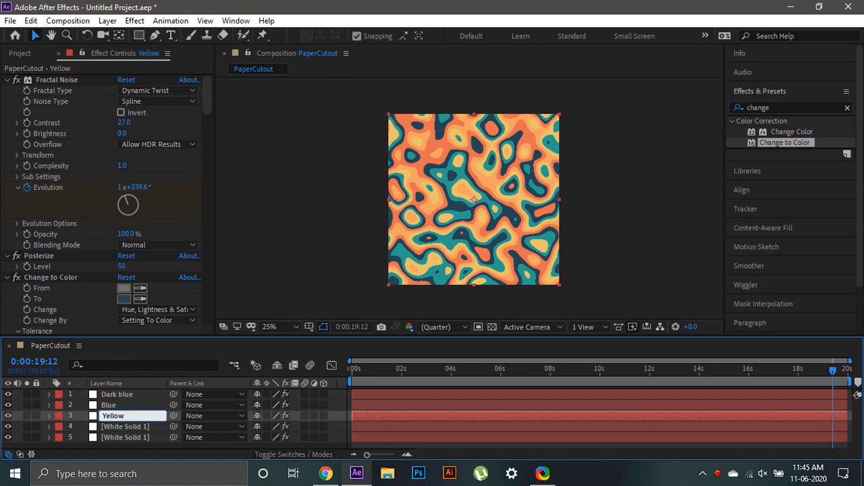
- Check the fourth color of the Coolors palette and rename the fourth layer Orange
key(alt+Tab)
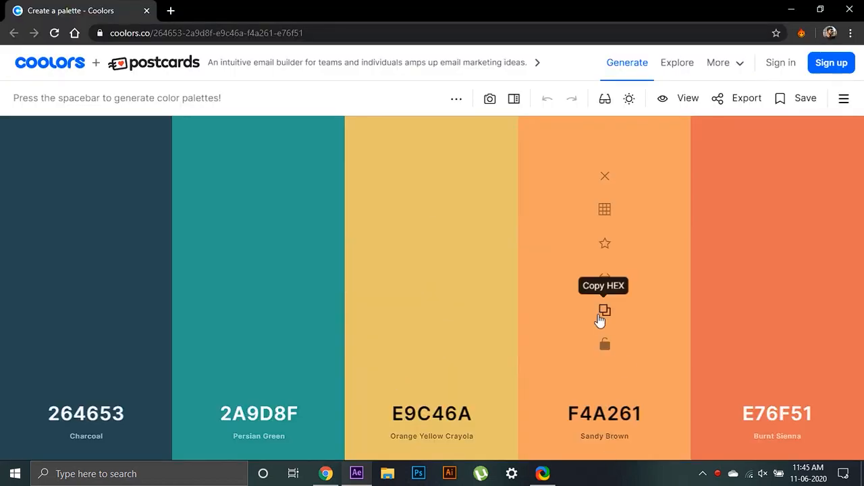
key(alt+Tab)
click(148, 426)
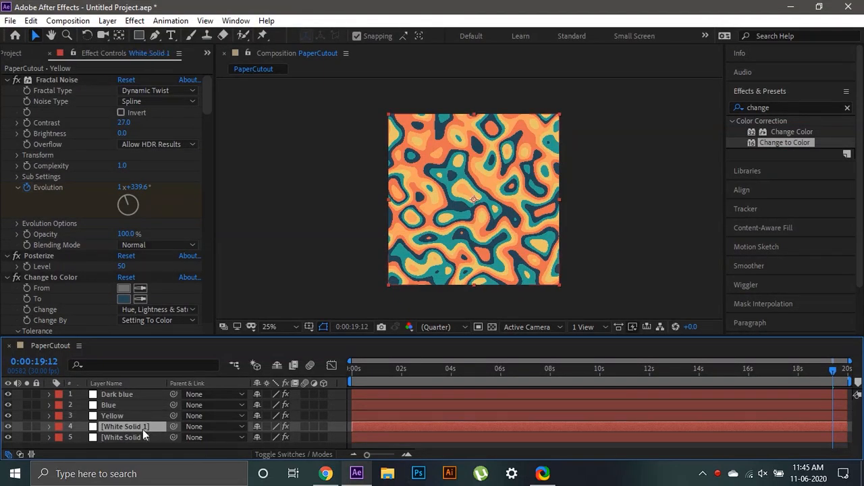
key(Return)
text(Orange)
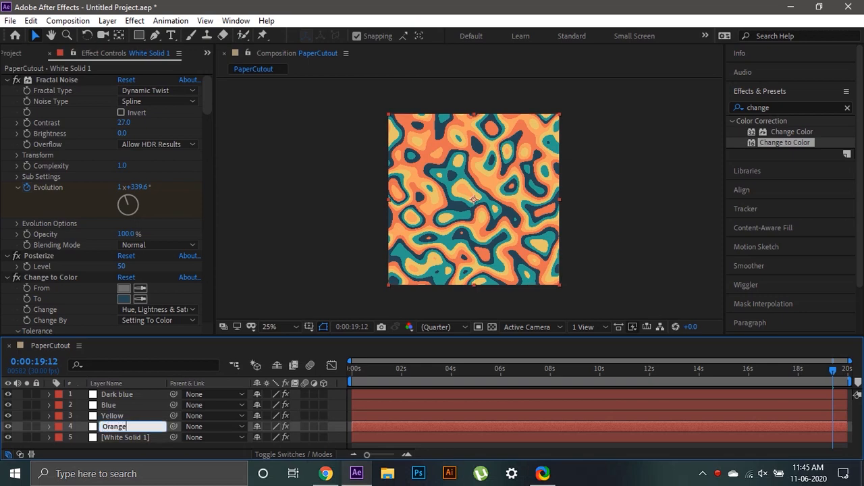
key(Return)
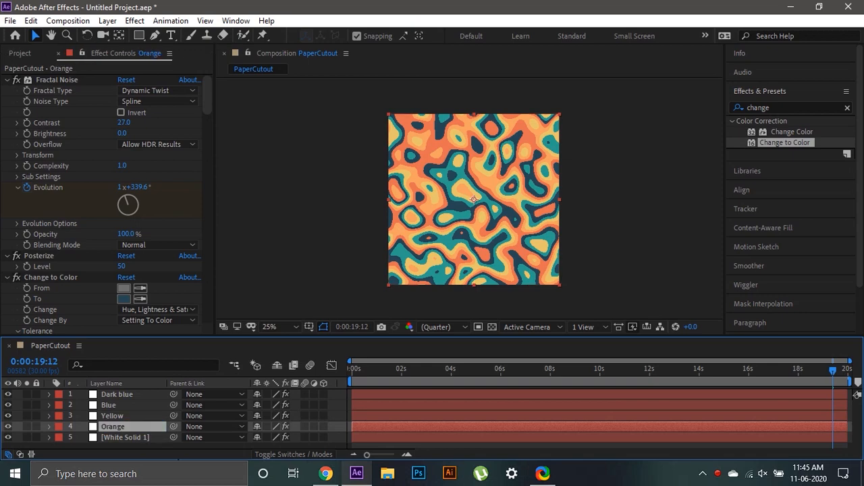
- Check the last color of the Coolors palette and rename the fifth layer Dark Orange
key(alt+Tab)
key(alt+Tab)
click(108, 438)
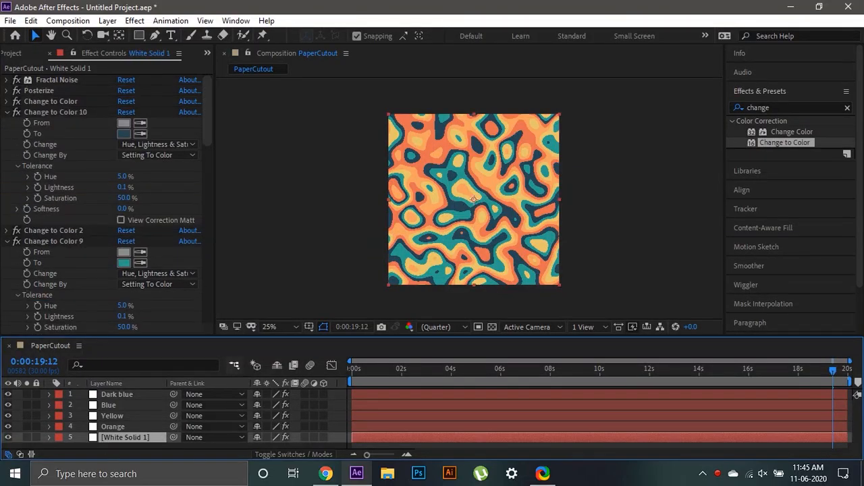
key(Return)
text(Dark Orange)
key(Return)
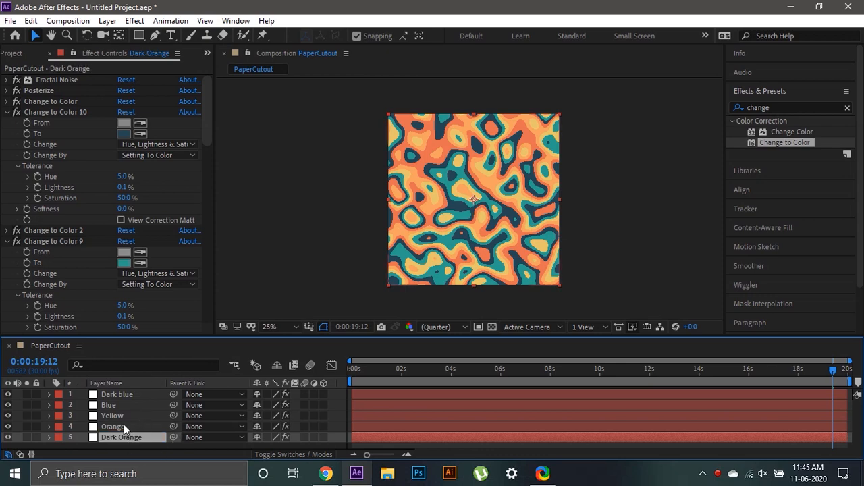
- Select the Dark blue layer and search the effects for "color key" to find the Color Key effect
click(136, 393)
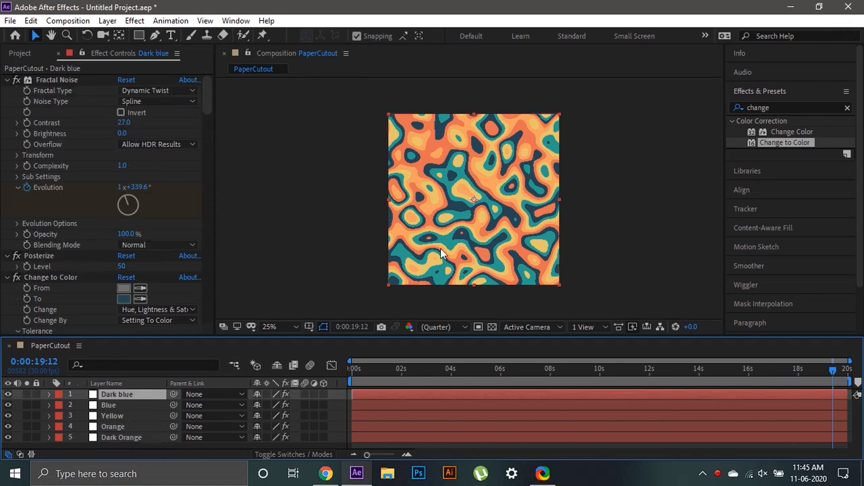
key(period)
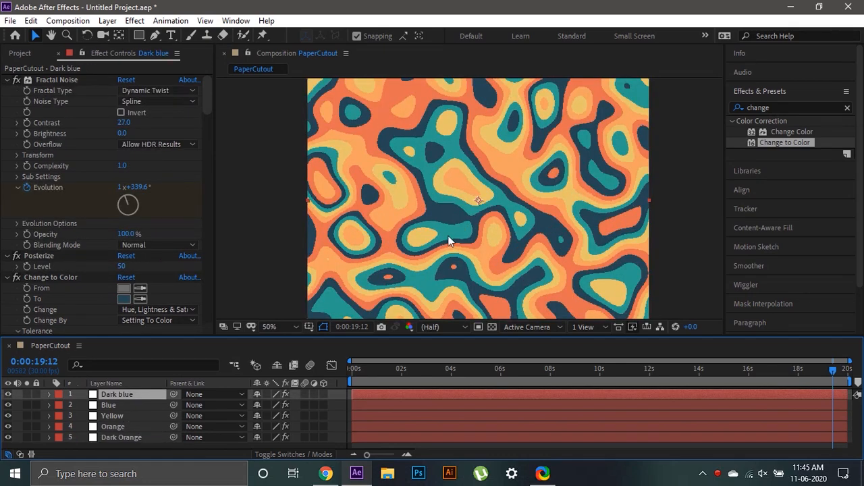
key(period)
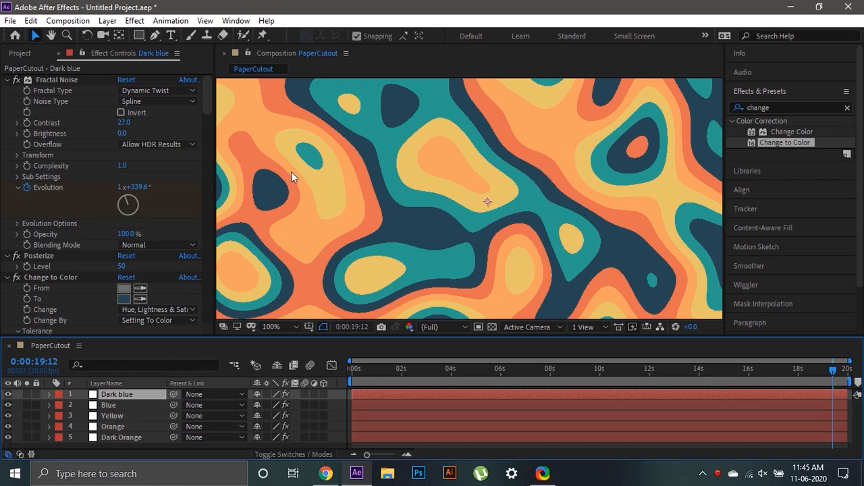
drag(779, 108, 735, 106)
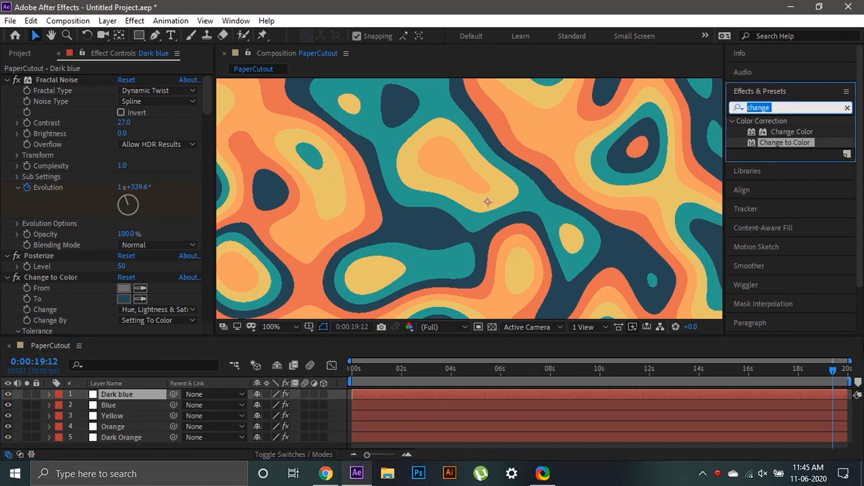
text(color)
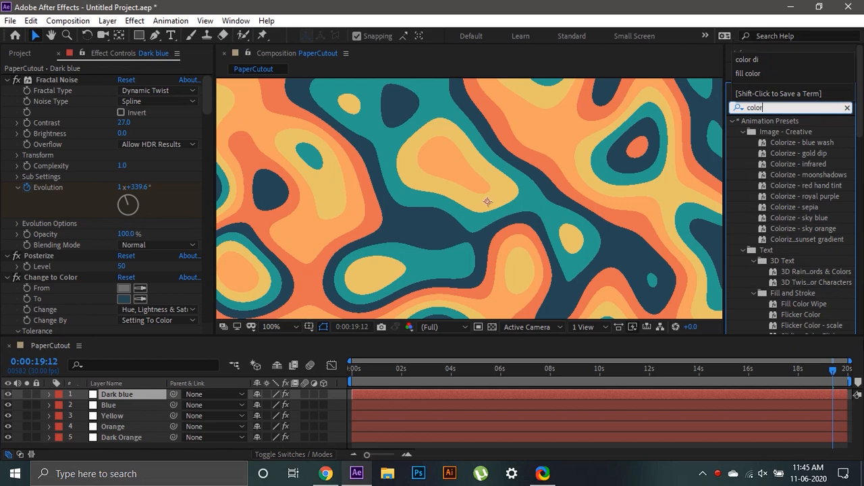
text( key)
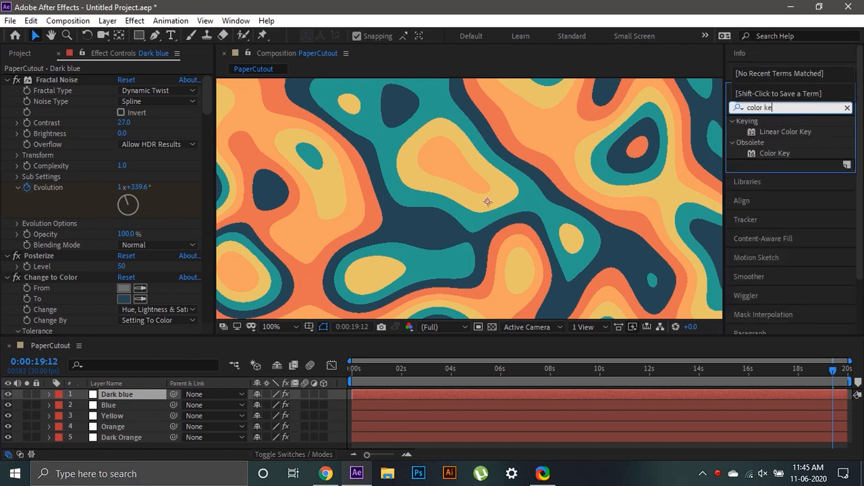
click(796, 154)
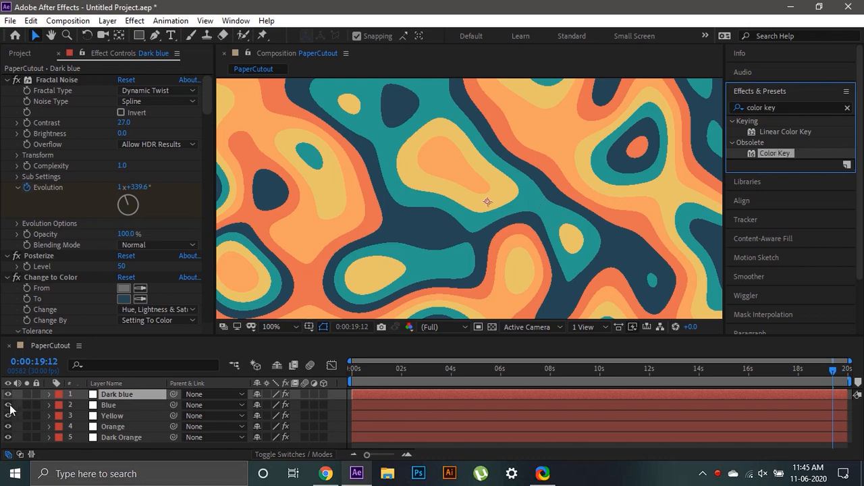
- Hide the Blue, Yellow, Orange and Dark Orange layers and apply the Color Key effect to Dark blue
drag(9, 406, 8, 432)
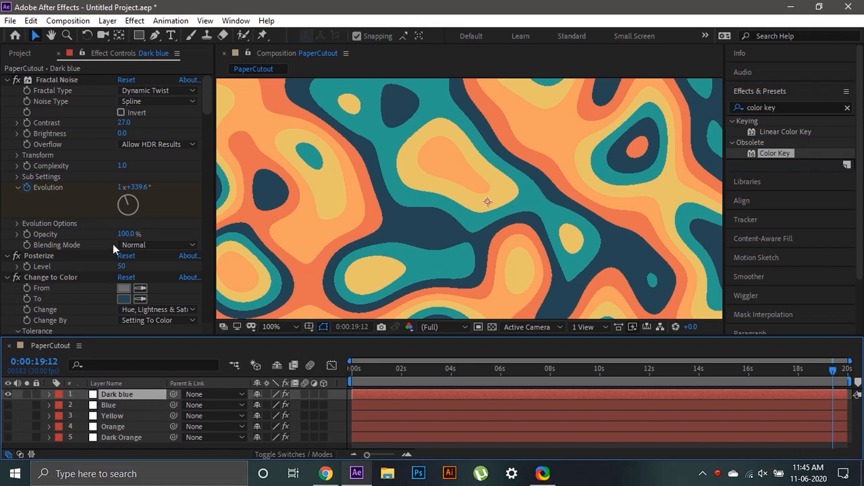
scroll(114, 250, down, 5)
drag(208, 139, 199, 327)
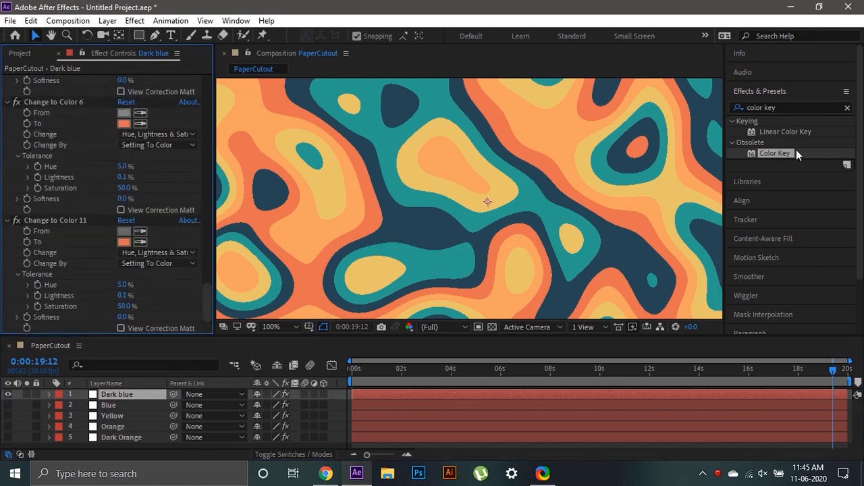
drag(786, 155, 527, 181)
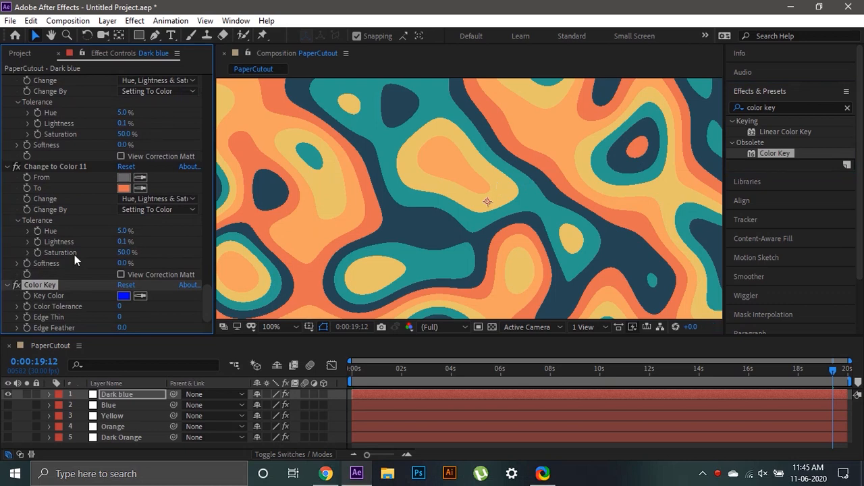
- Duplicate the Color Key effect three times on the Dark blue layer
key(h)
drag(493, 148, 367, 212)
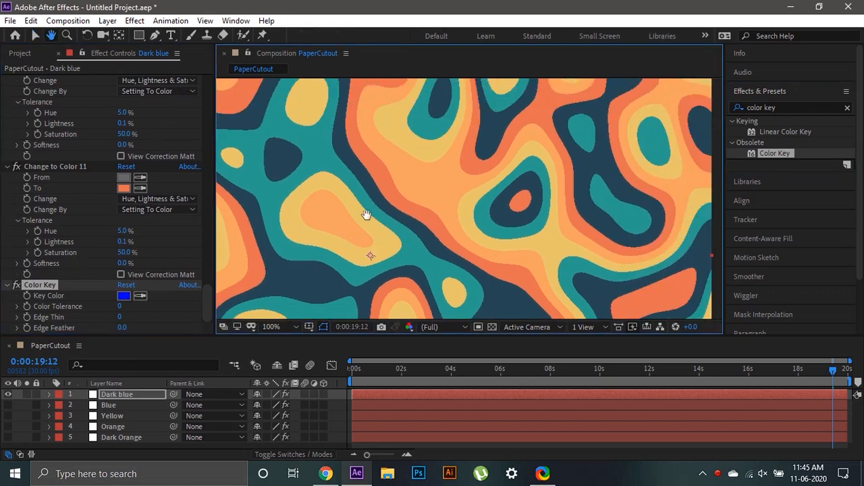
key(v)
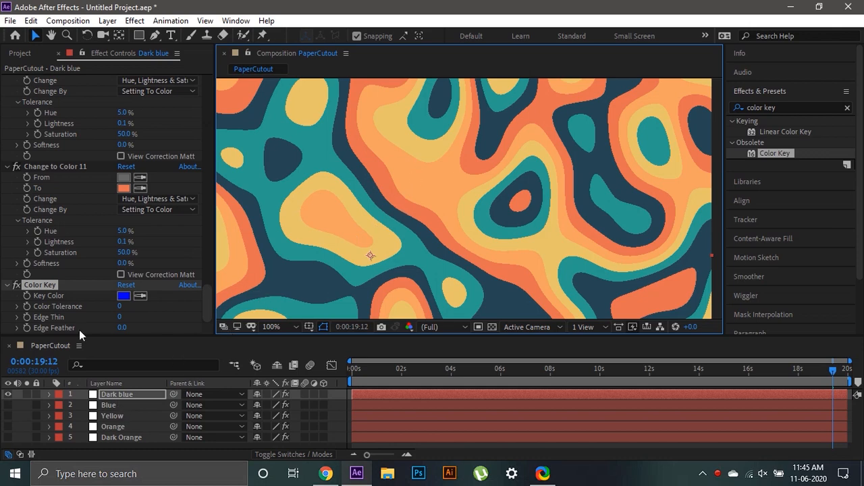
click(45, 288)
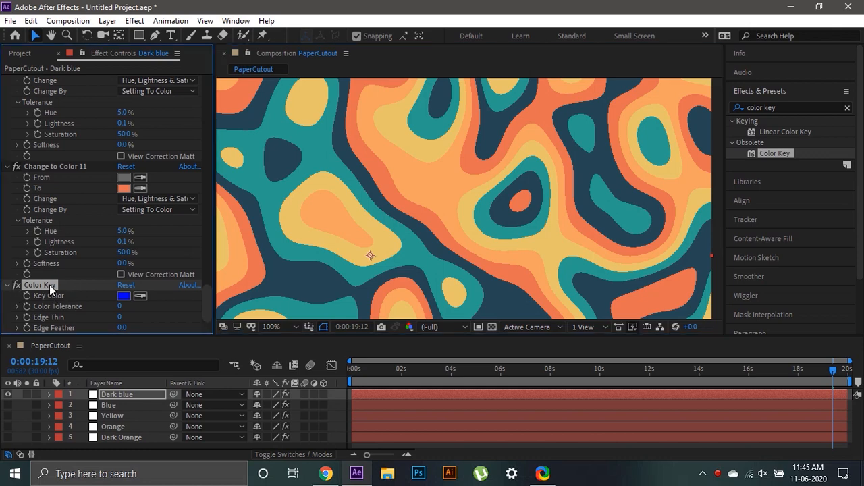
key(ctrl+d)
key(ctrl+d)
key(ctrl+d)
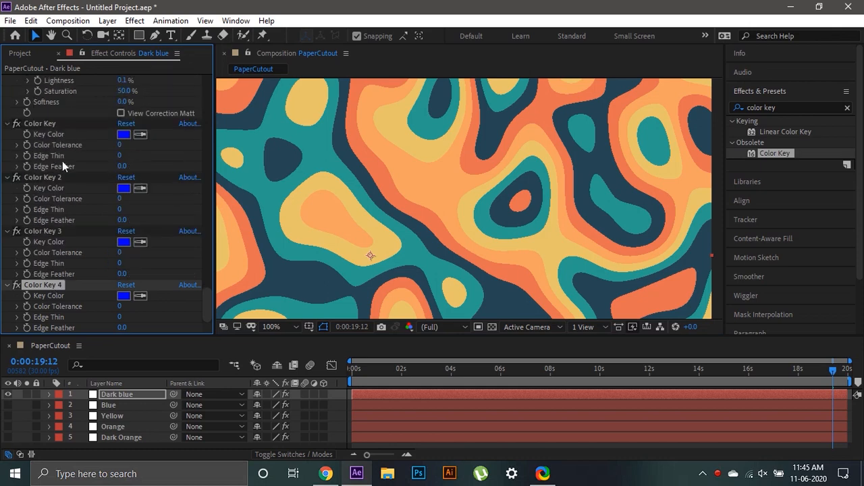
- Preview the animation briefly and examine the Dark blue layer's pattern for areas of each palette color to key out
scroll(86, 243, up, 3)
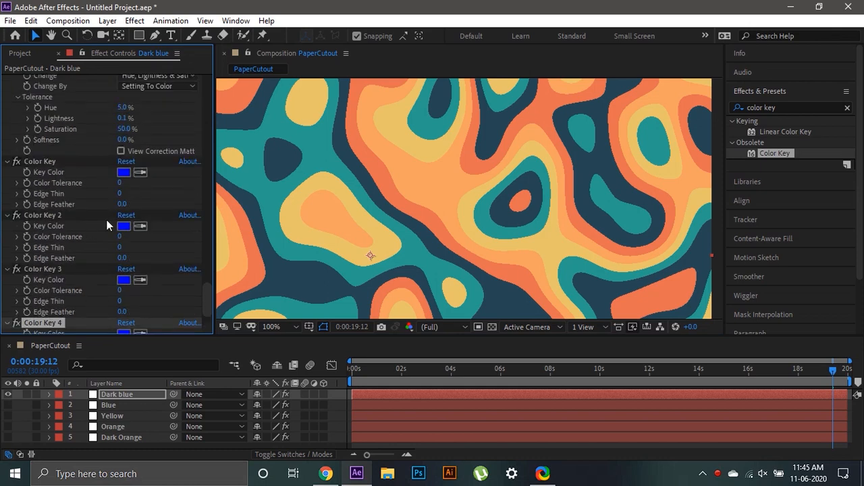
click(142, 172)
key(Escape)
drag(571, 151, 458, 264)
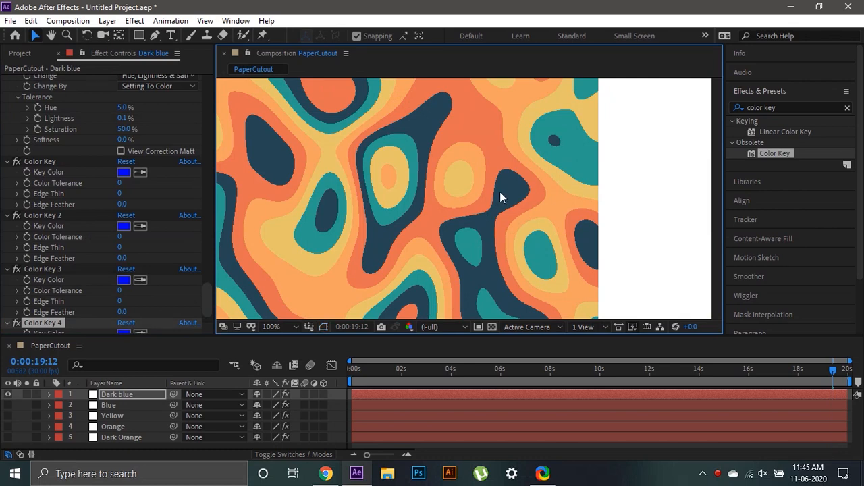
key(space)
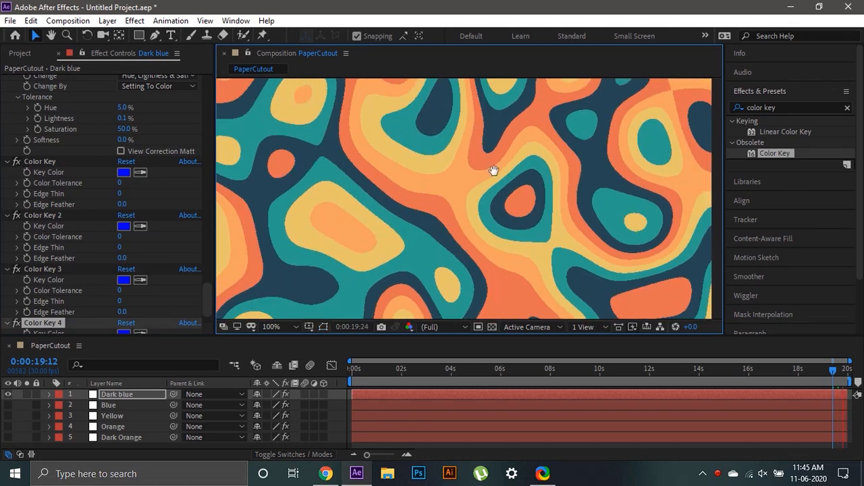
key(space)
drag(435, 138, 594, 284)
drag(405, 147, 546, 180)
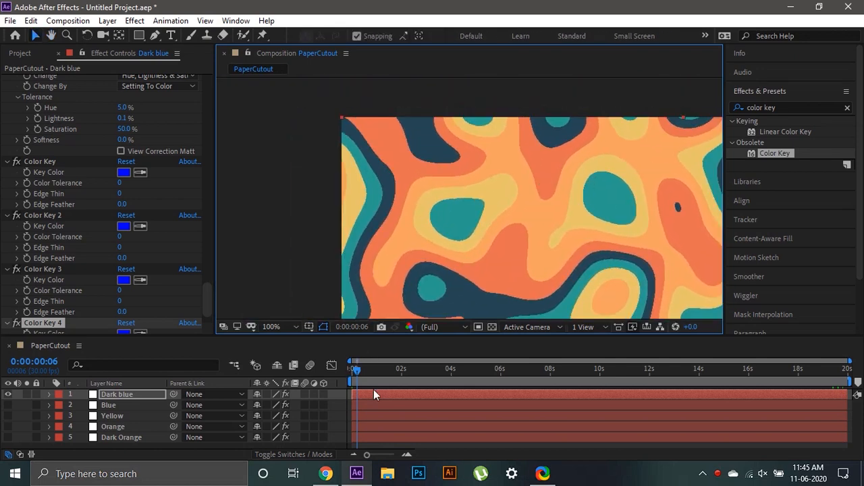
- Return to the first frame and sample teal as the first Color Key's key color and yellow for Color Key 2 on Dark blue
drag(357, 370, 349, 370)
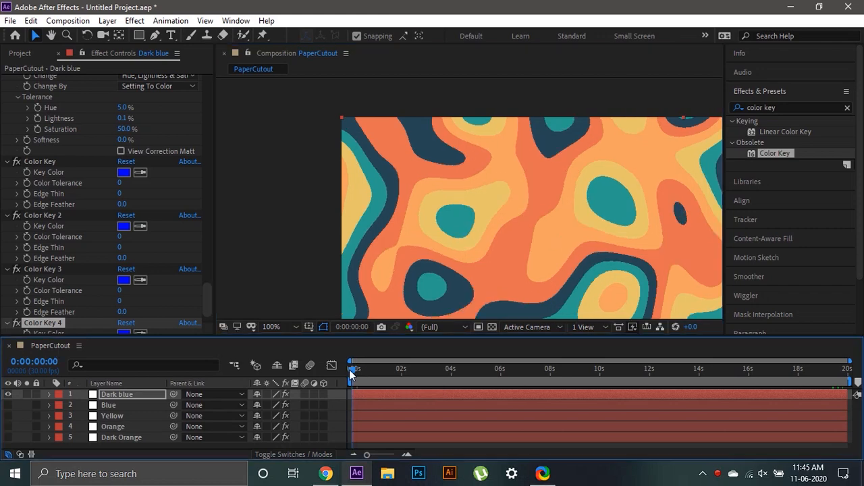
scroll(383, 188, down, 2)
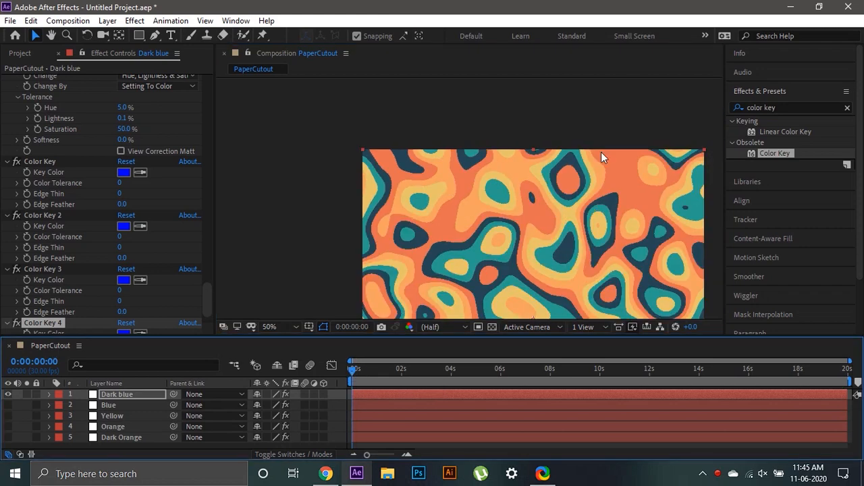
drag(524, 269, 480, 200)
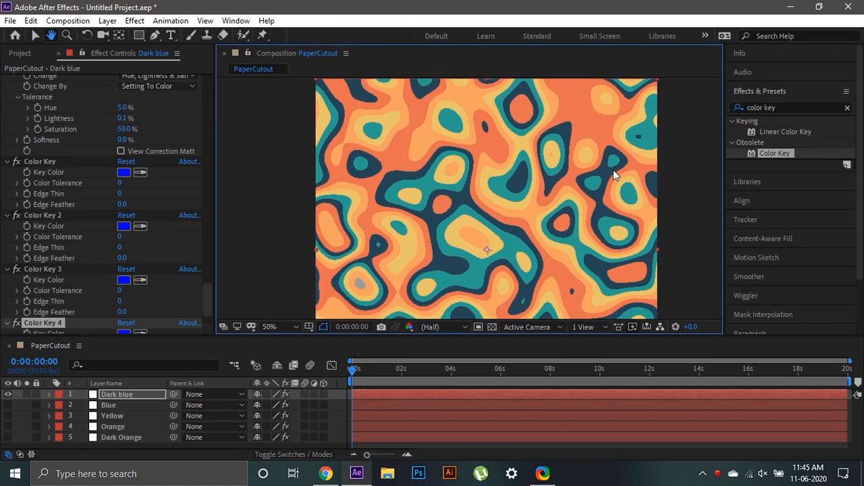
scroll(608, 182, up, 4)
drag(507, 252, 474, 182)
click(141, 173)
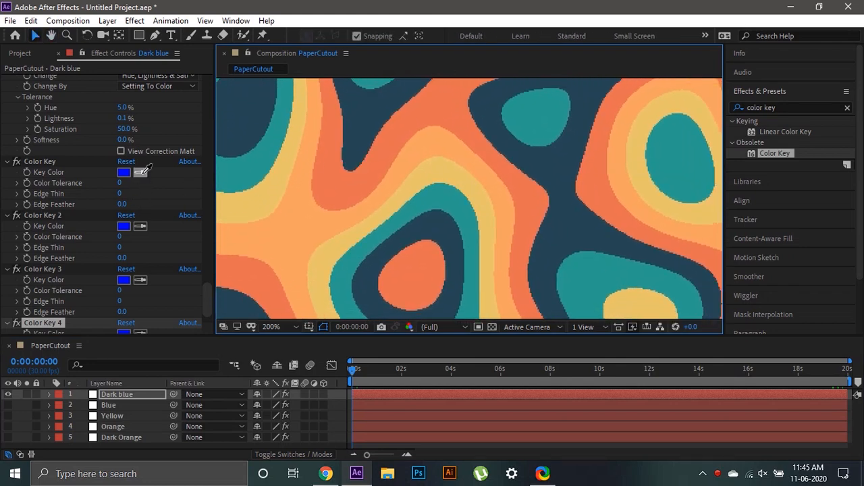
click(437, 199)
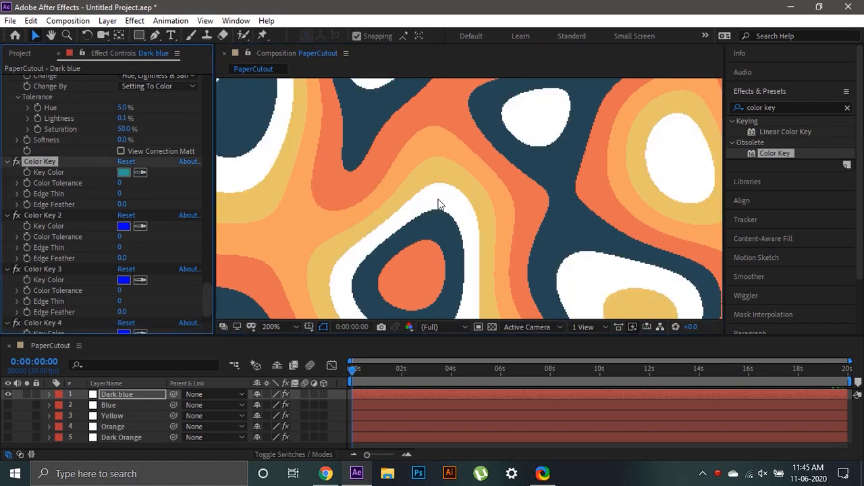
click(139, 226)
click(459, 189)
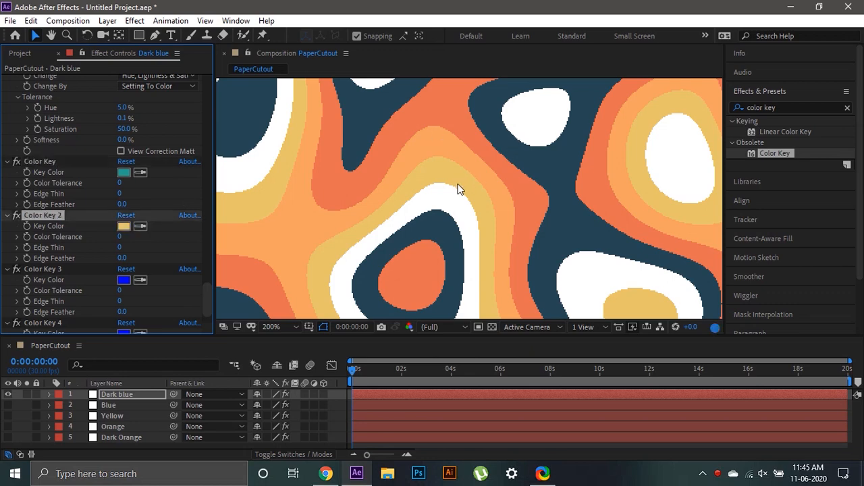
- Sample light orange as the key color of Color Key 3 and dark orange as that of Color Key 4
click(140, 280)
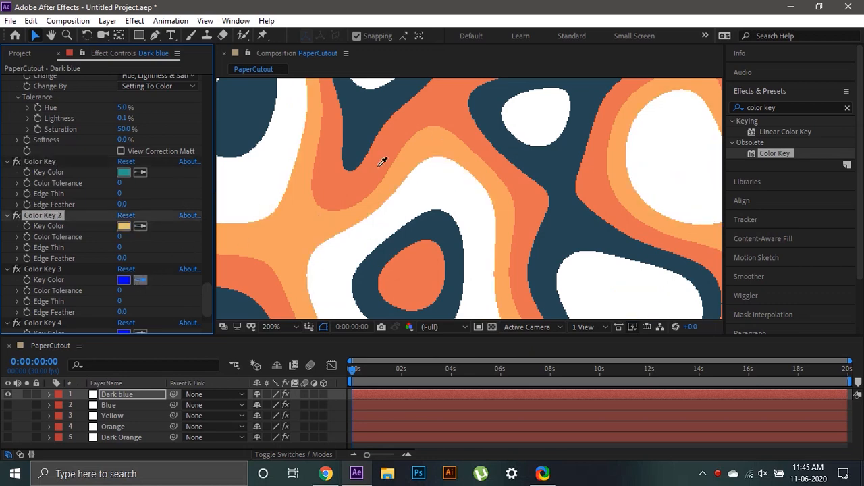
click(456, 146)
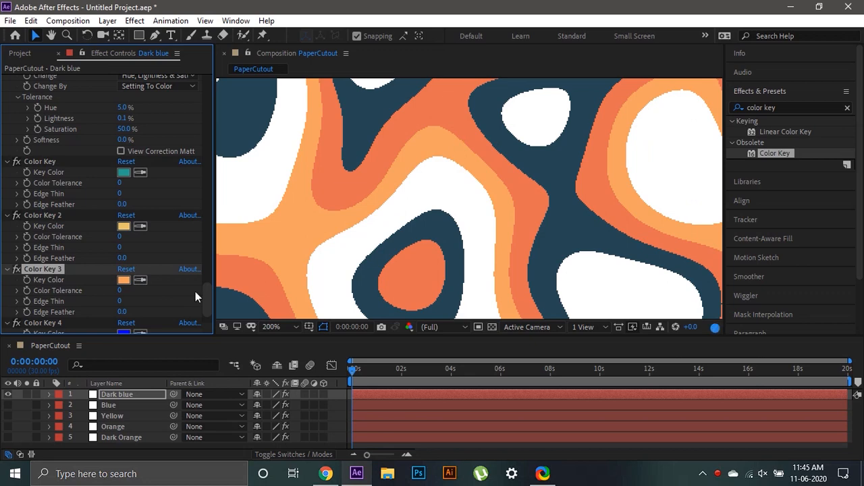
scroll(148, 284, down, 2)
click(140, 296)
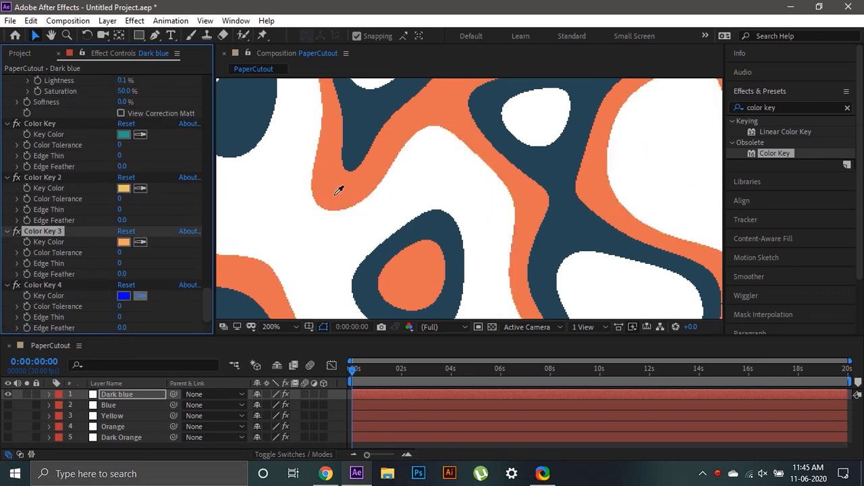
click(384, 146)
scroll(401, 147, down, 4)
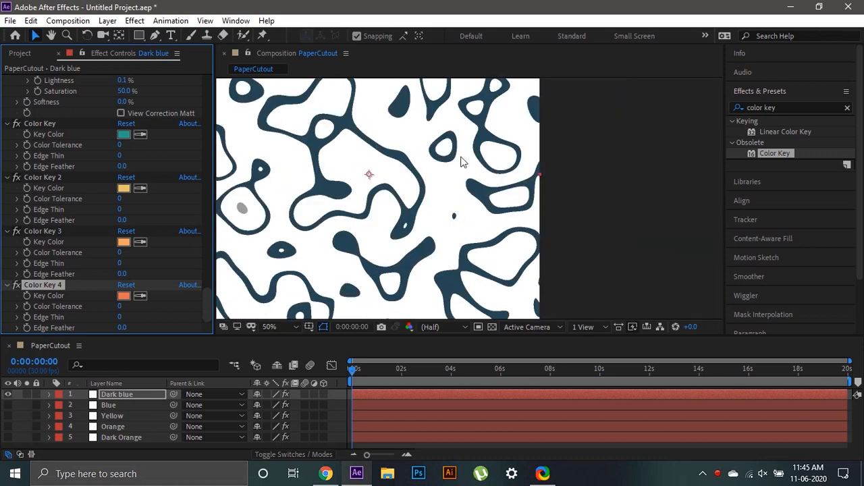
drag(351, 245, 403, 277)
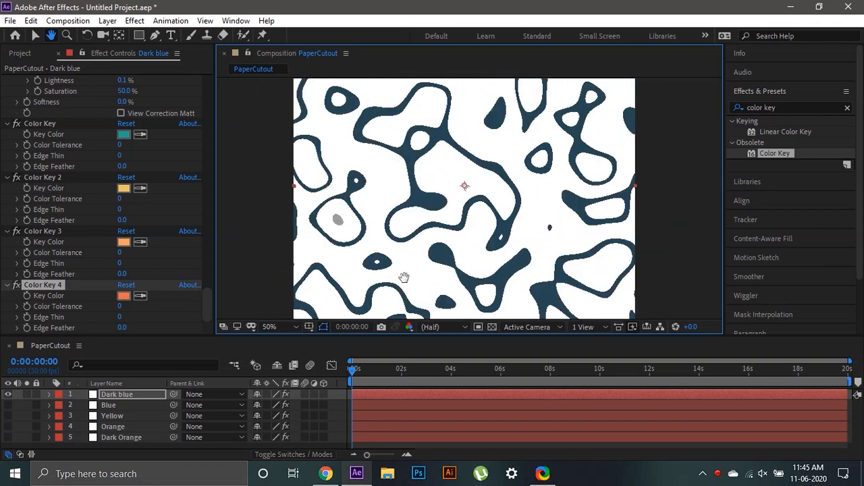
- Hide the Dark blue layer, show Blue, and compare its leftover gray spot with the Coolors palette in the browser
click(9, 395)
click(9, 405)
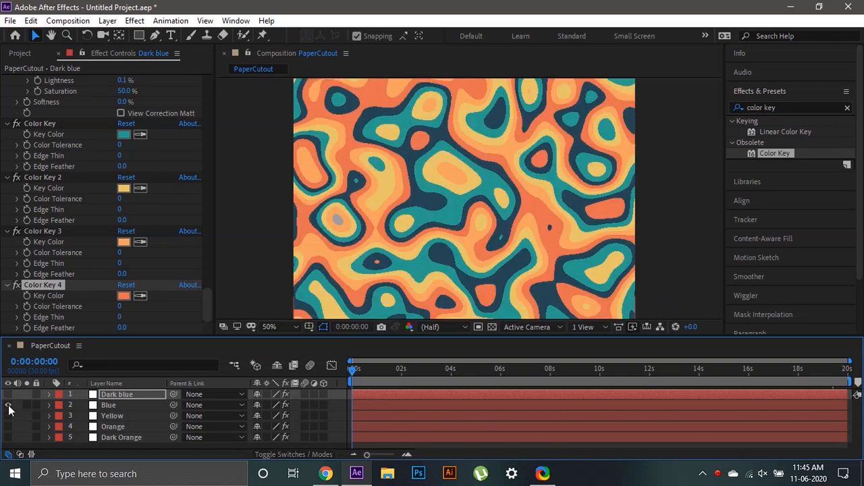
scroll(331, 223, up, 4)
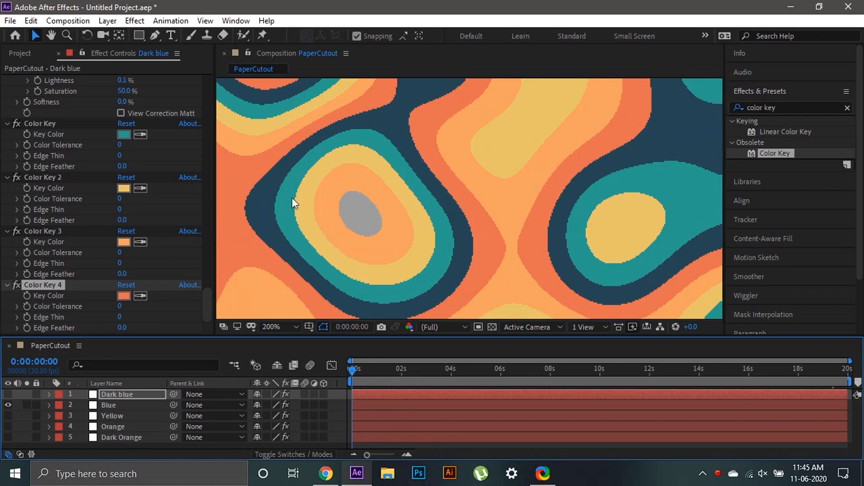
scroll(177, 200, up, 15)
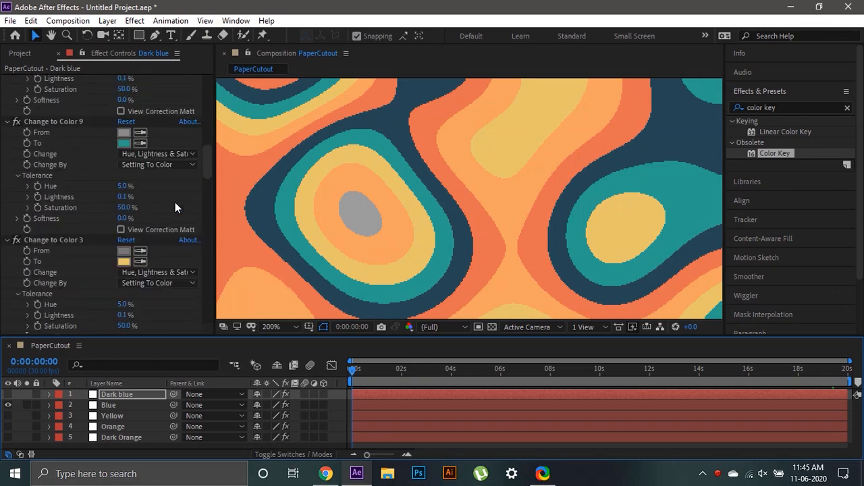
scroll(175, 202, up, 5)
scroll(350, 216, up, 2)
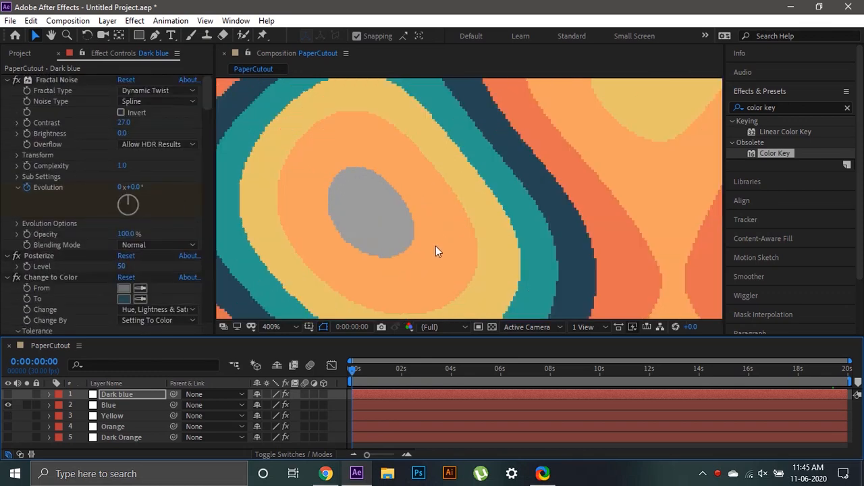
key(alt+Tab)
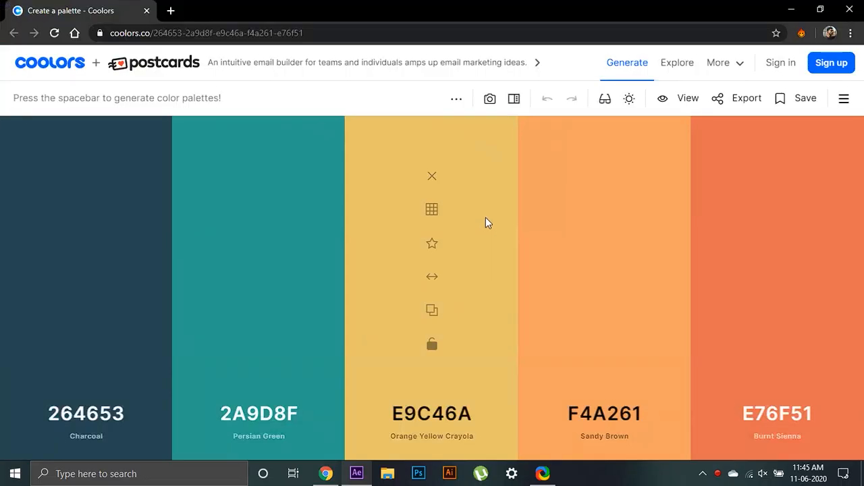
key(alt+Tab)
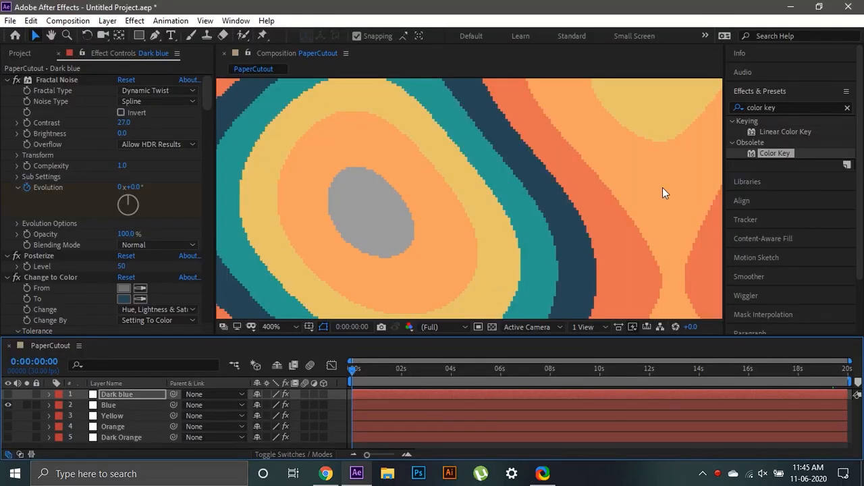
- Duplicate Change to Color 5 on Dark blue and sample the leftover gray spot as the From color of Change to Color 6
scroll(92, 190, down, 1)
scroll(92, 186, down, 12)
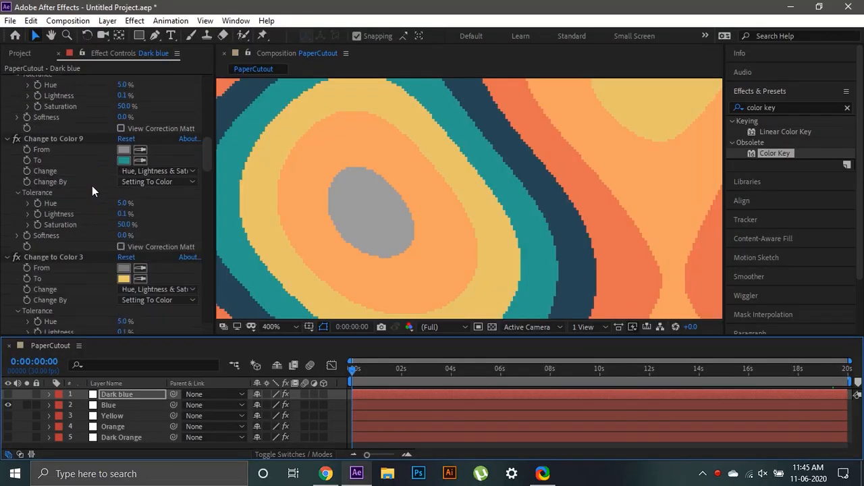
scroll(92, 185, down, 4)
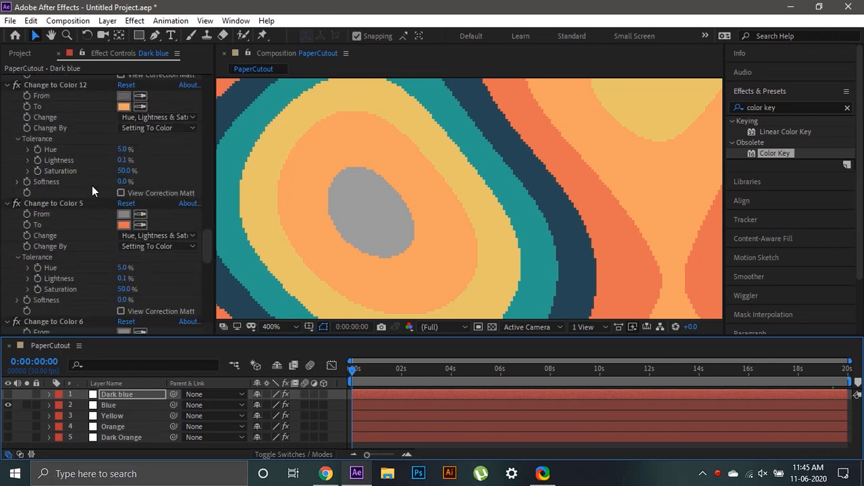
click(54, 204)
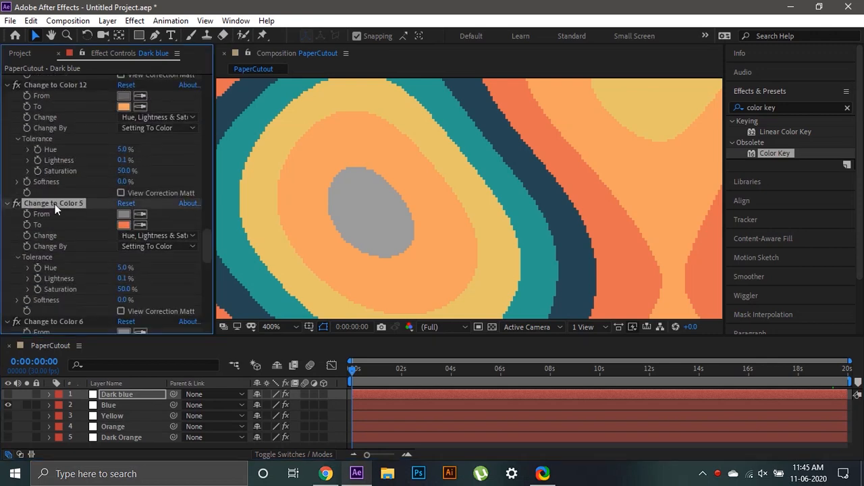
key(ctrl+d)
click(139, 209)
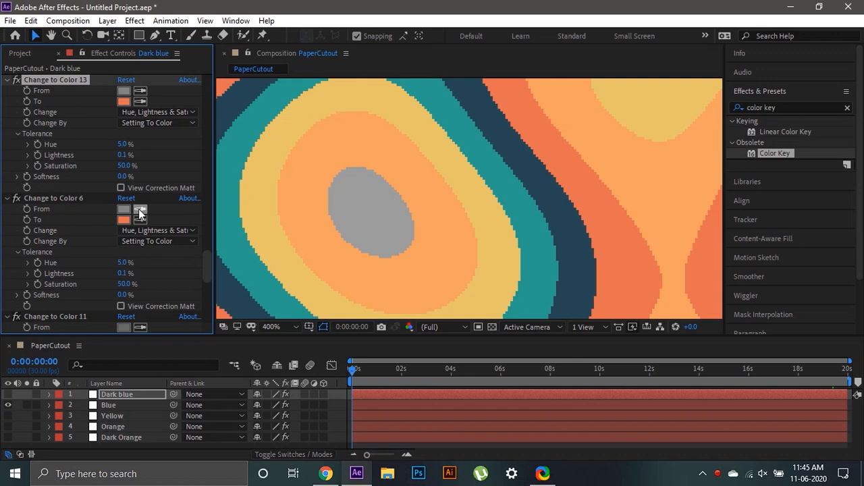
click(380, 196)
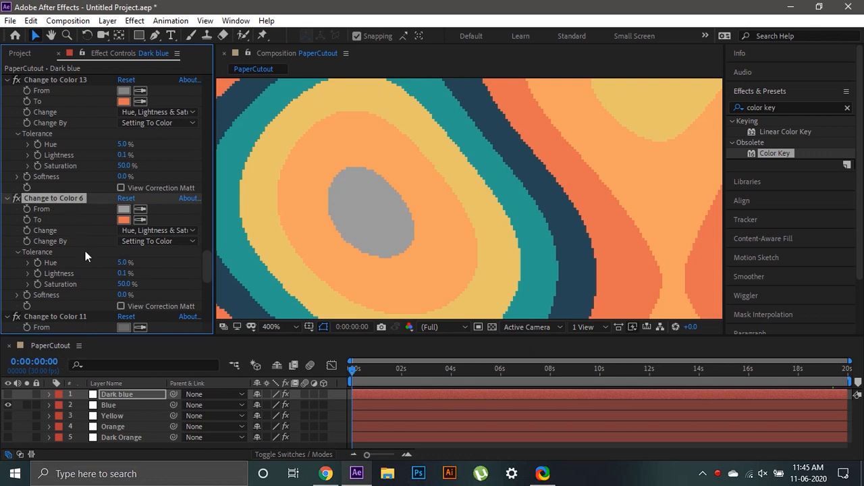
- Paste the gray-to-dark-orange Change to Color effect onto the Blue, Yellow, Orange and Dark Orange layers
click(123, 404)
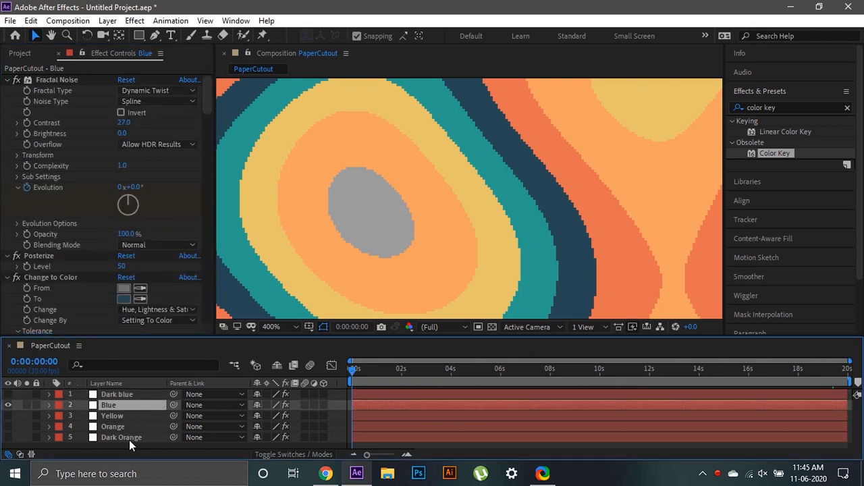
shift+click(129, 437)
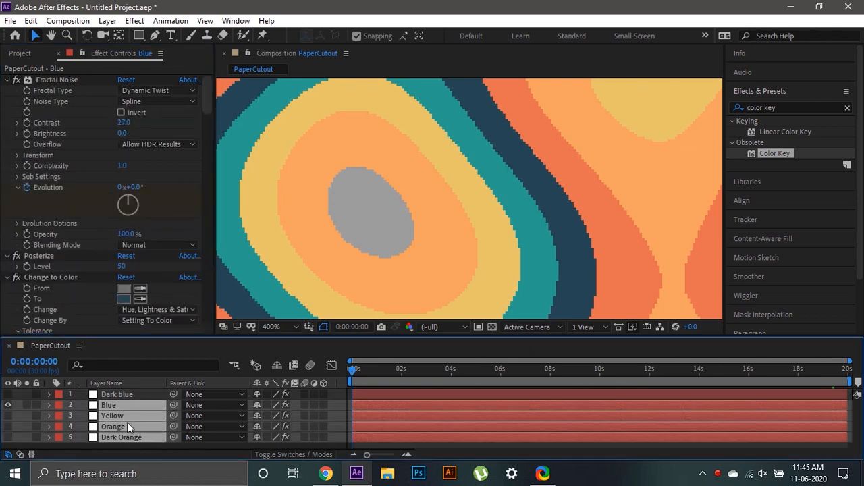
key(ctrl+v)
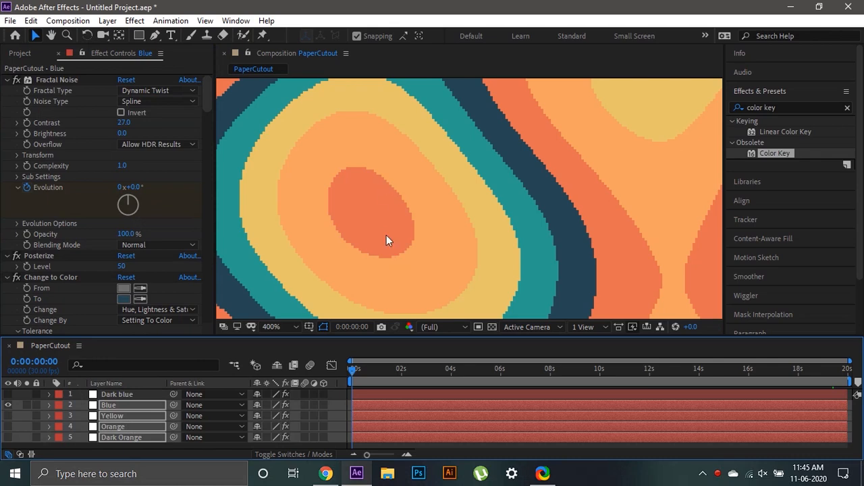
scroll(370, 121, down, 3)
drag(539, 205, 417, 181)
key(v)
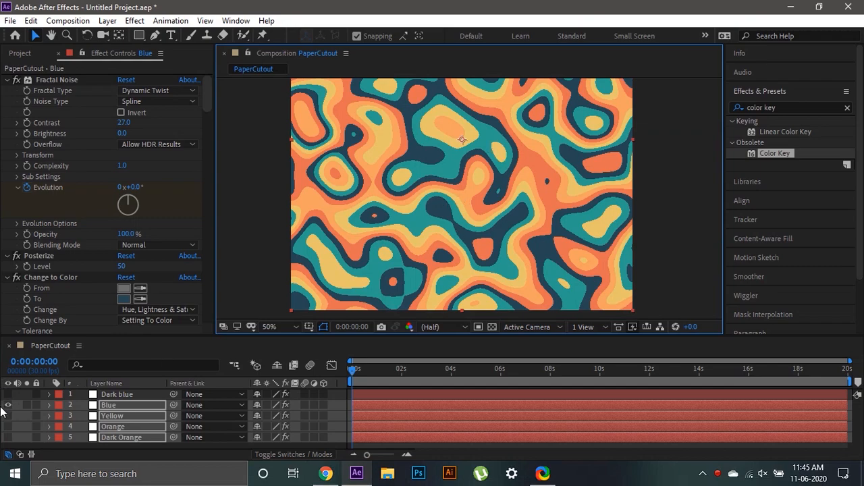
- Toggle the visibility of Dark blue and the four layers beneath it, and leave only Blue shown
click(7, 394)
click(9, 405)
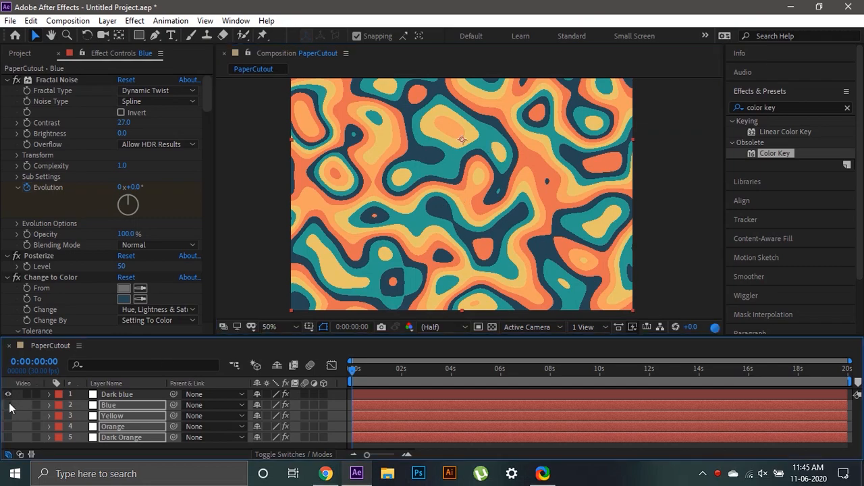
click(8, 406)
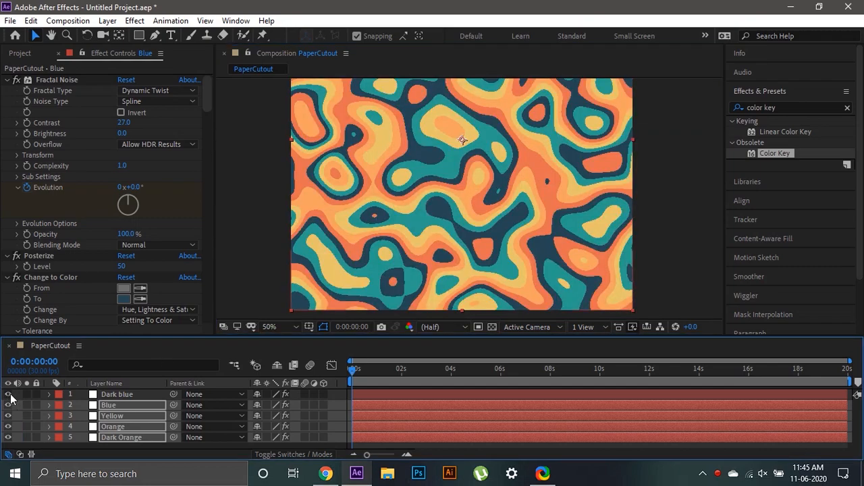
click(7, 395)
click(145, 359)
drag(8, 416, 7, 443)
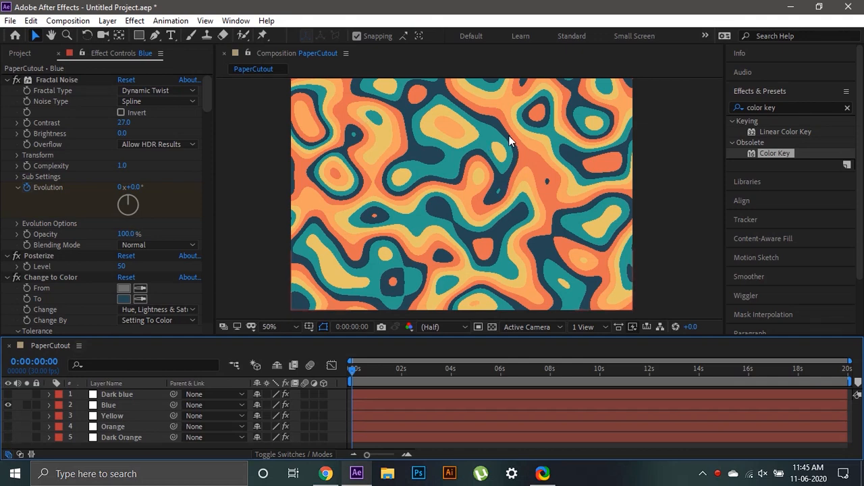
- Preview the Blue layer's animation up close to examine its color areas, and return to the first frame
key(period)
drag(566, 151, 470, 275)
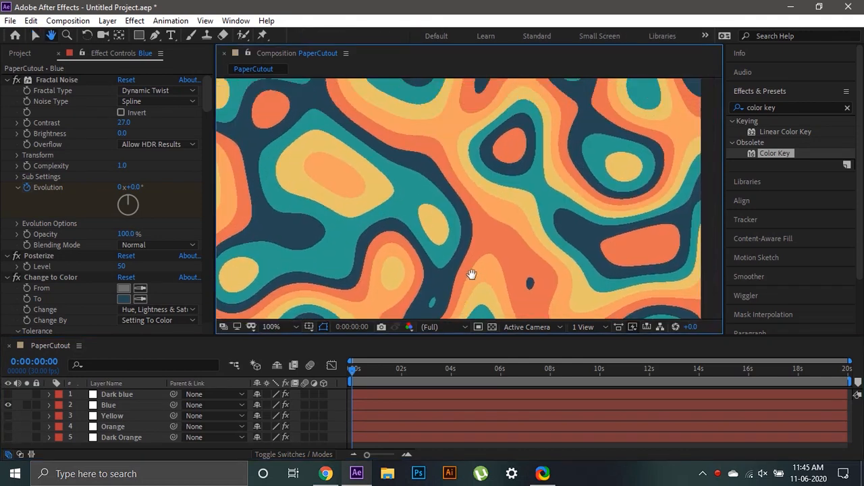
scroll(619, 136, up, 1)
drag(600, 162, 459, 273)
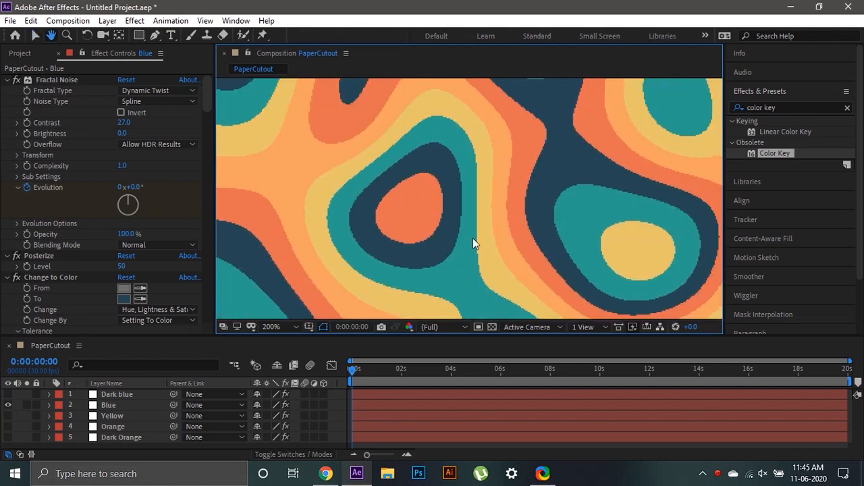
key(space)
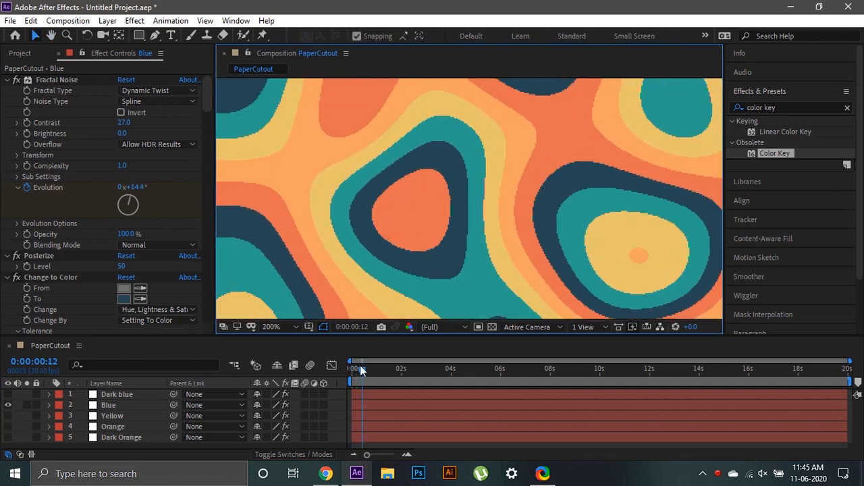
click(351, 367)
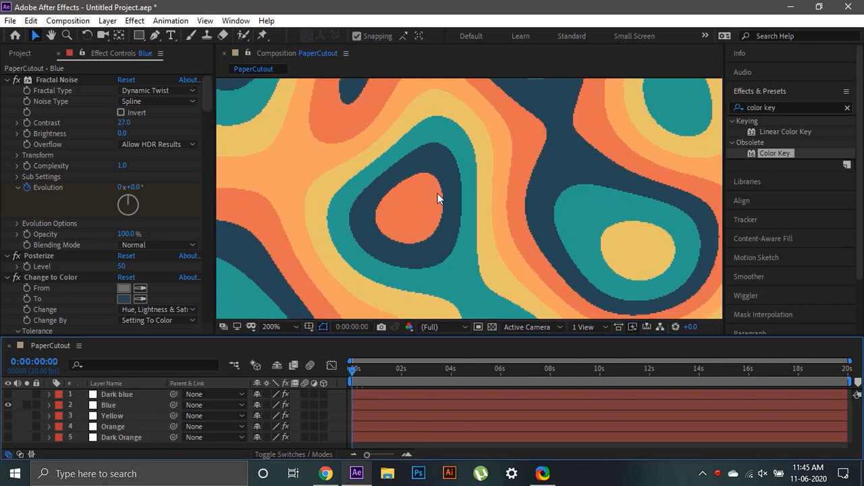
- Copy the four Color Key effects, Color Key through Color Key 4, from the Dark blue layer
click(113, 407)
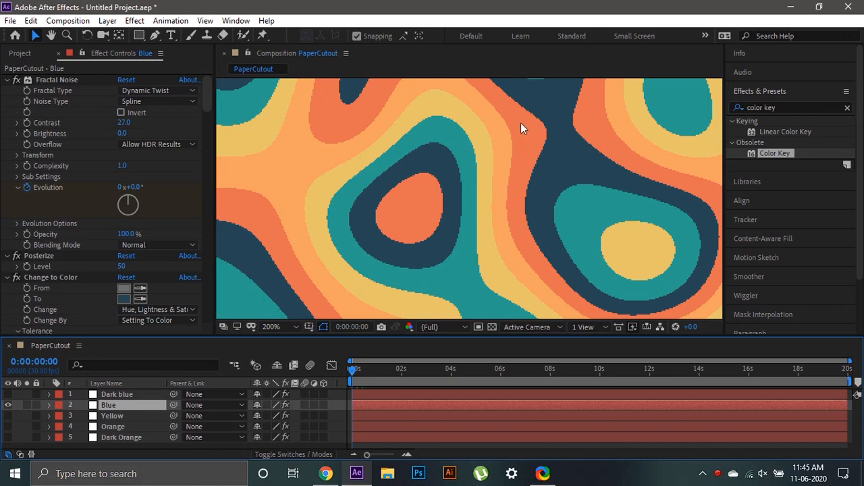
click(133, 392)
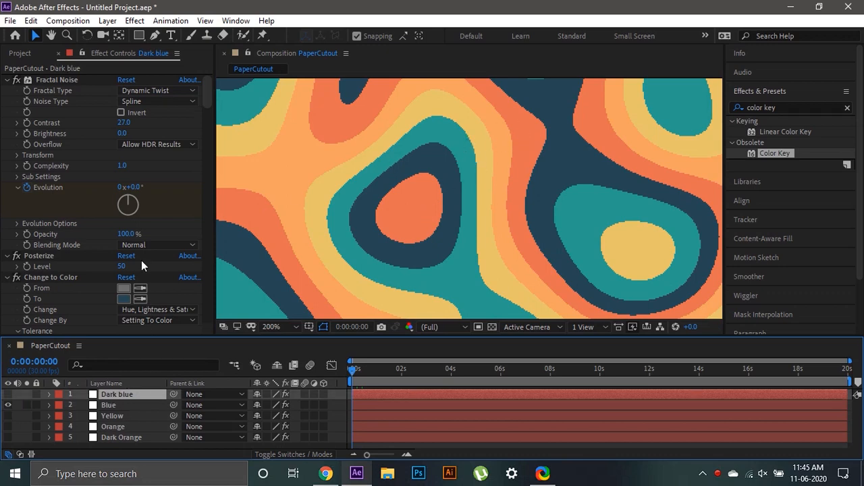
scroll(141, 257, down, 5)
scroll(141, 257, down, 3)
drag(208, 160, 215, 337)
click(70, 285)
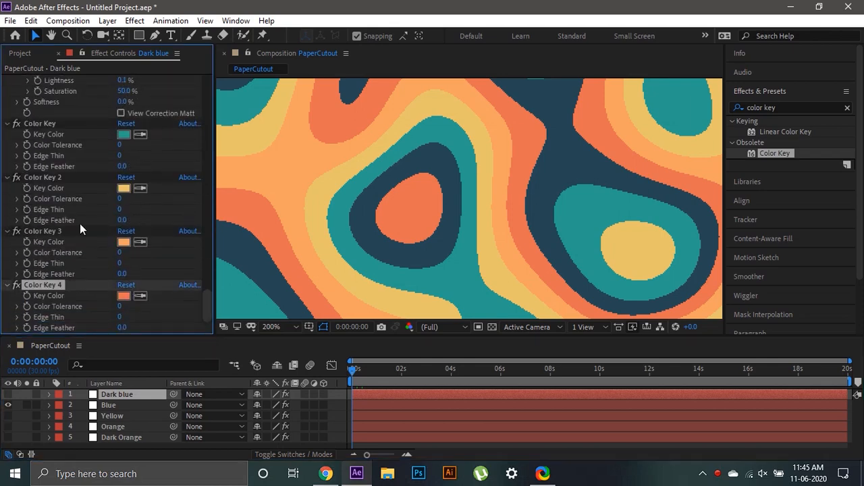
scroll(80, 223, up, 3)
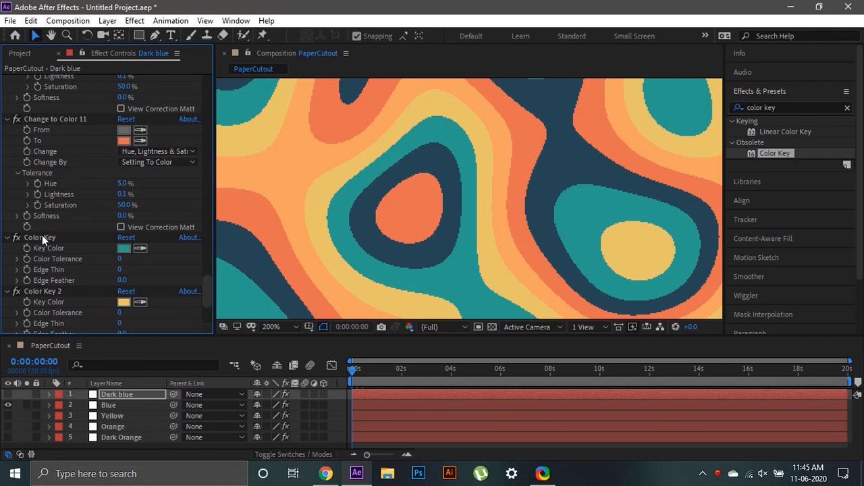
shift+click(42, 237)
scroll(71, 199, down, 3)
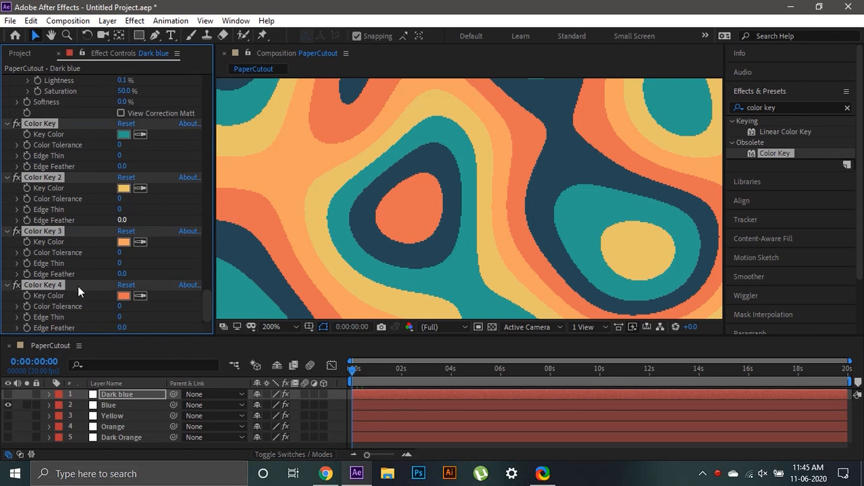
- Paste the copied Color Key effects onto the Blue, Yellow, Orange and Dark Orange layers together
click(121, 407)
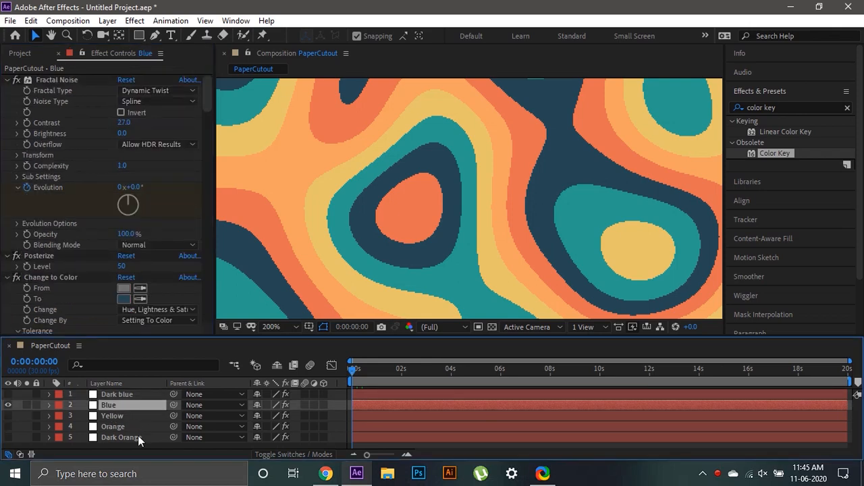
shift+click(137, 438)
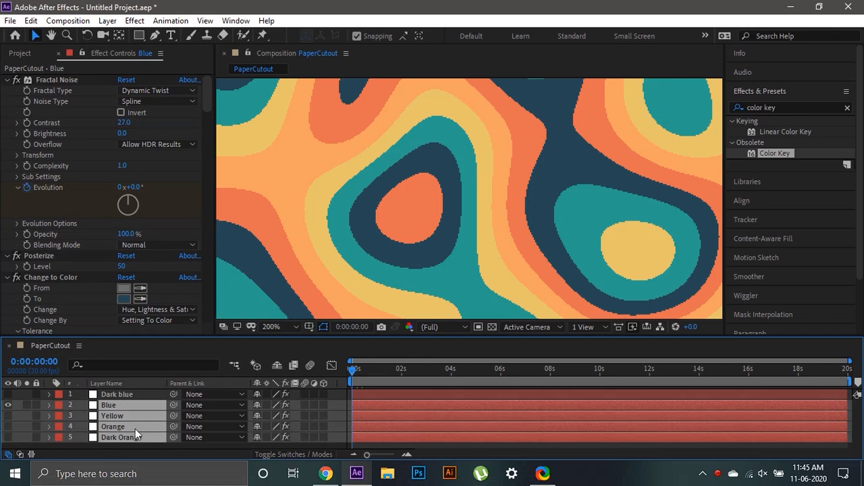
key(ctrl+v)
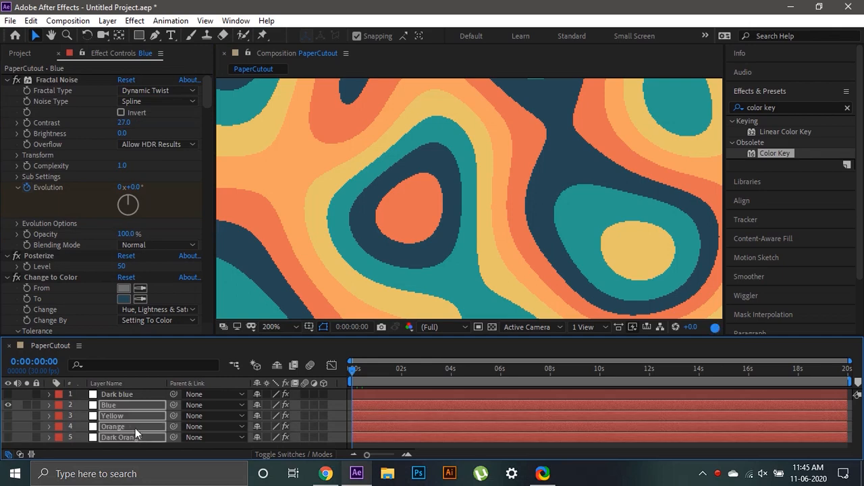
- On the Blue layer, sample the dark blue area as the first Color Key's Key Color instead of teal
click(100, 406)
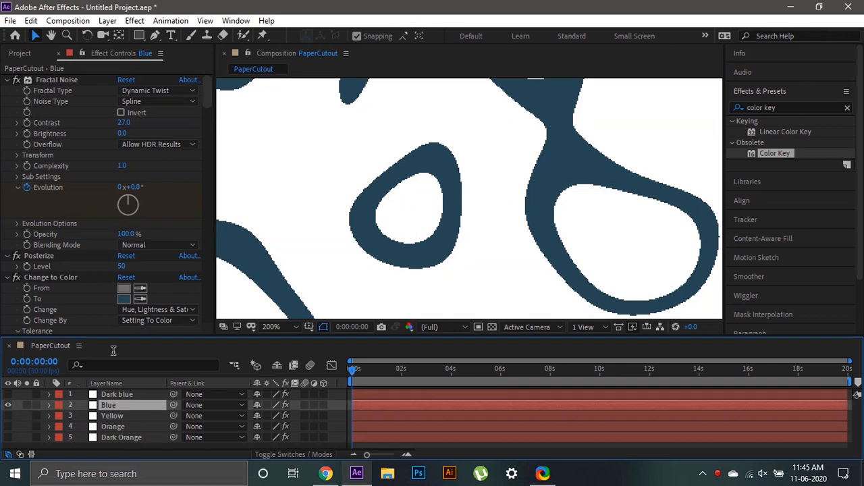
scroll(135, 207, down, 7)
drag(208, 127, 208, 334)
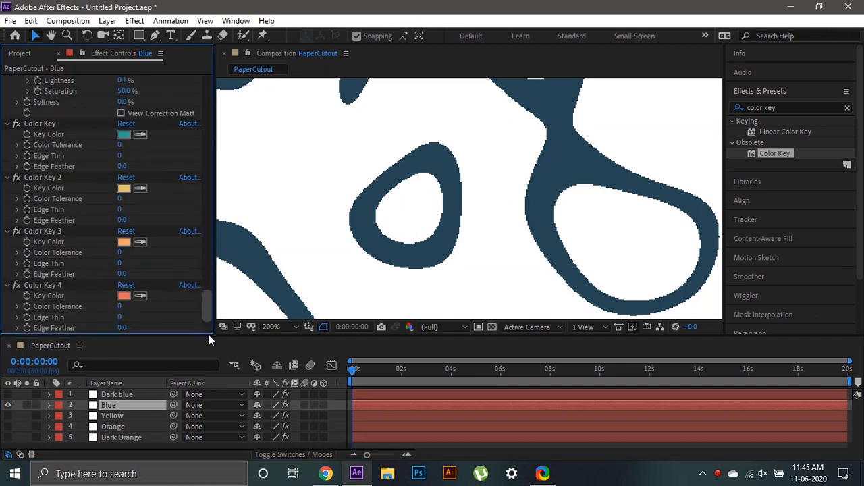
click(140, 134)
click(415, 171)
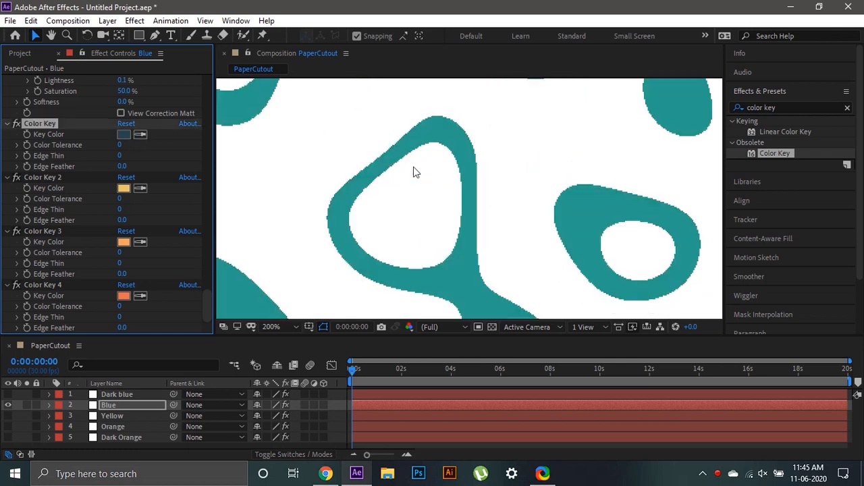
scroll(415, 172, down, 4)
key(space)
drag(353, 207, 438, 188)
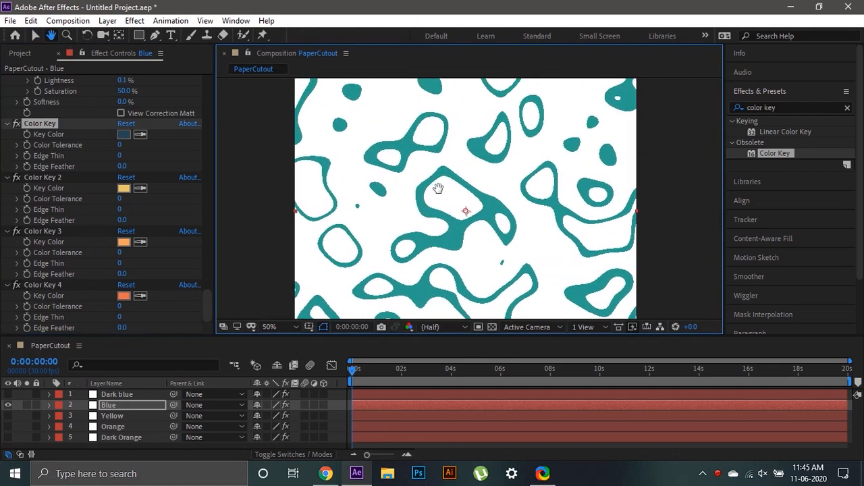
- Show only the Yellow layer and replace Color Key 2's yellow Key Color with dark blue sampled from the composition
click(8, 404)
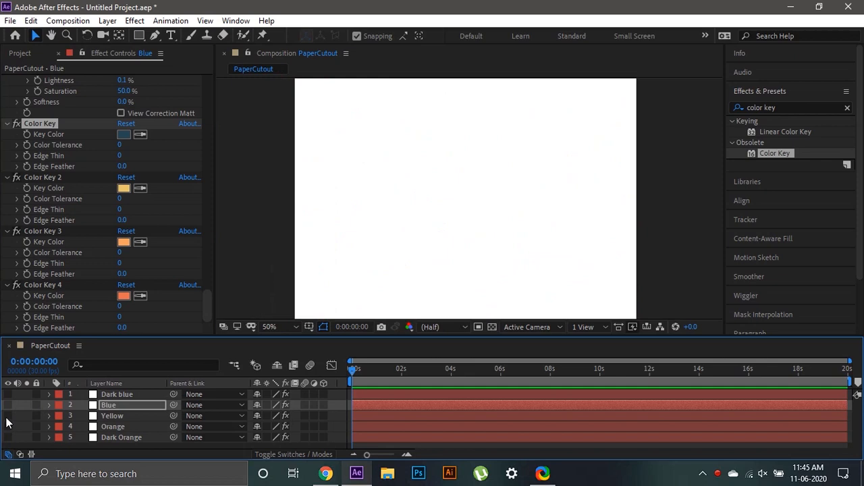
click(8, 416)
click(124, 418)
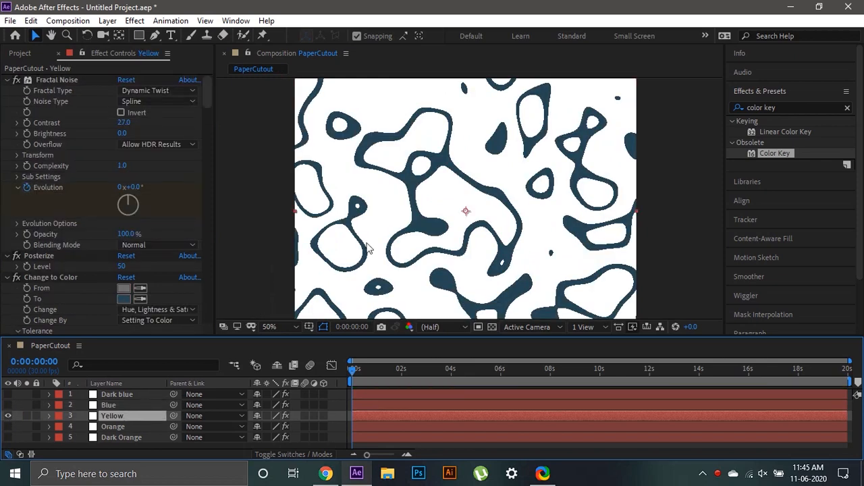
key(period)
scroll(148, 232, down, 2)
scroll(147, 230, down, 5)
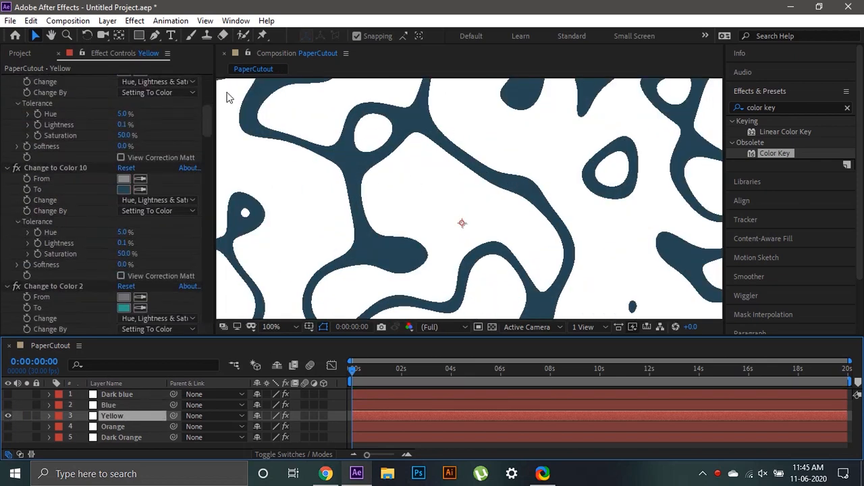
drag(208, 134, 204, 337)
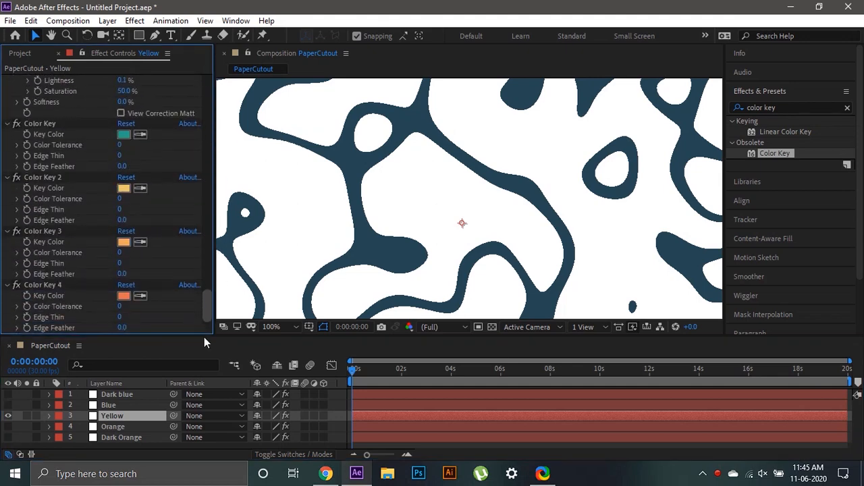
click(141, 188)
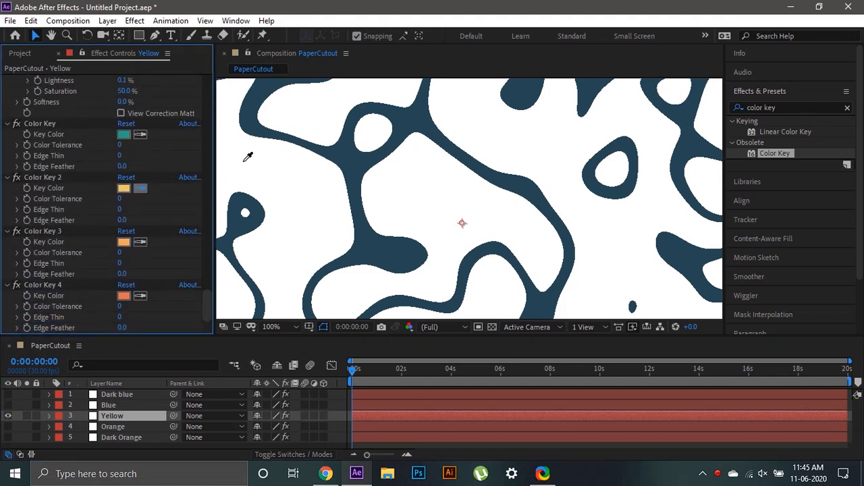
click(356, 162)
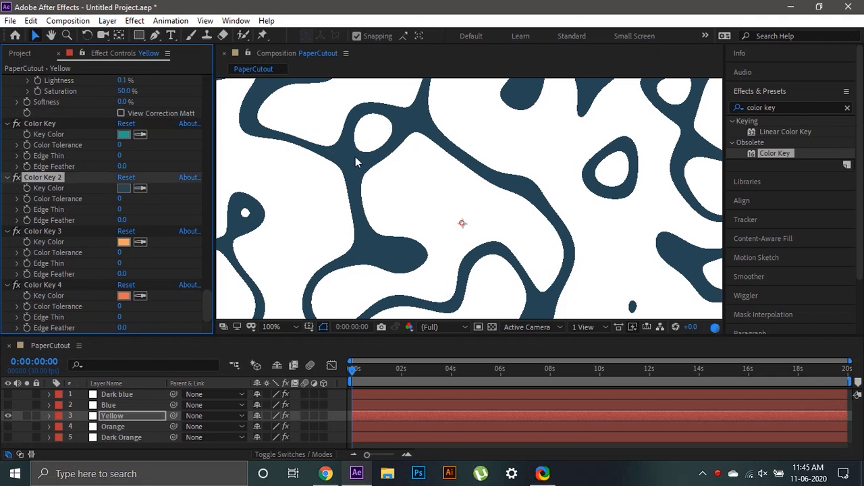
- Show only the Orange layer and replace Color Key 3's orange Key Color with dark blue sampled from the composition
click(7, 415)
click(7, 426)
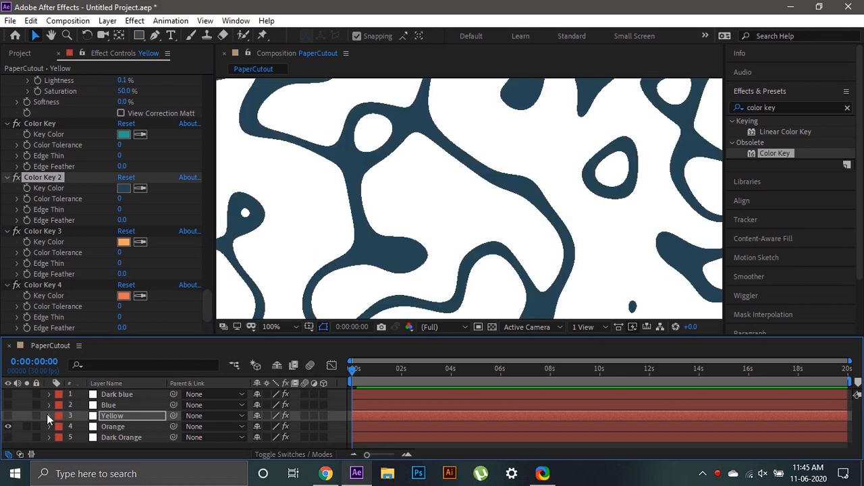
click(124, 429)
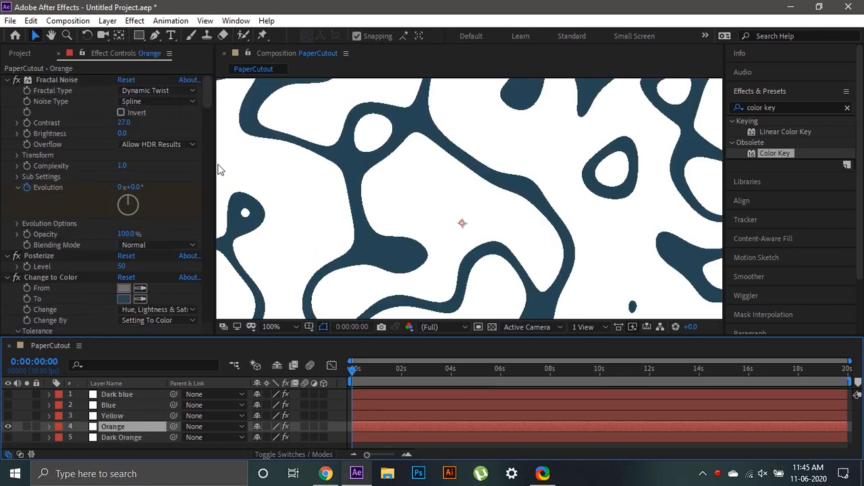
drag(204, 98, 207, 351)
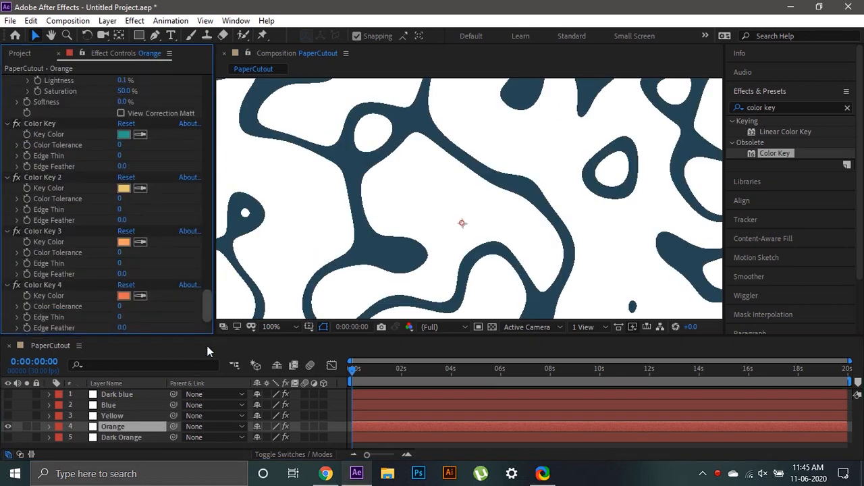
click(140, 243)
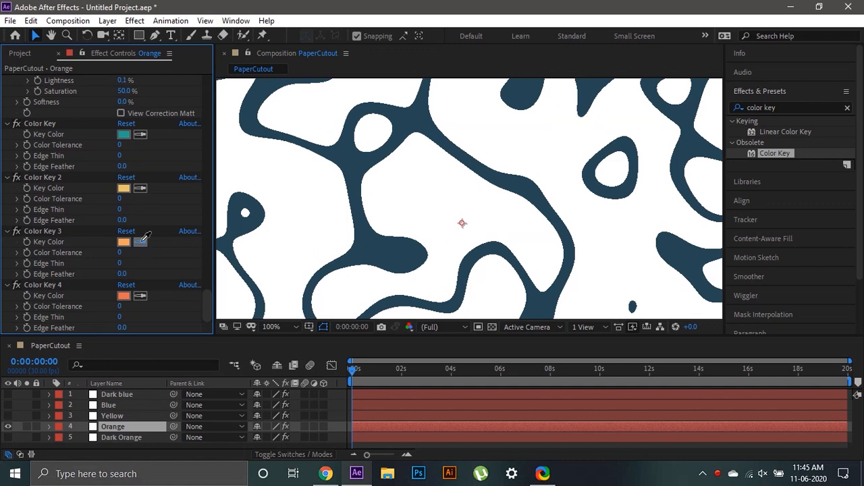
click(345, 158)
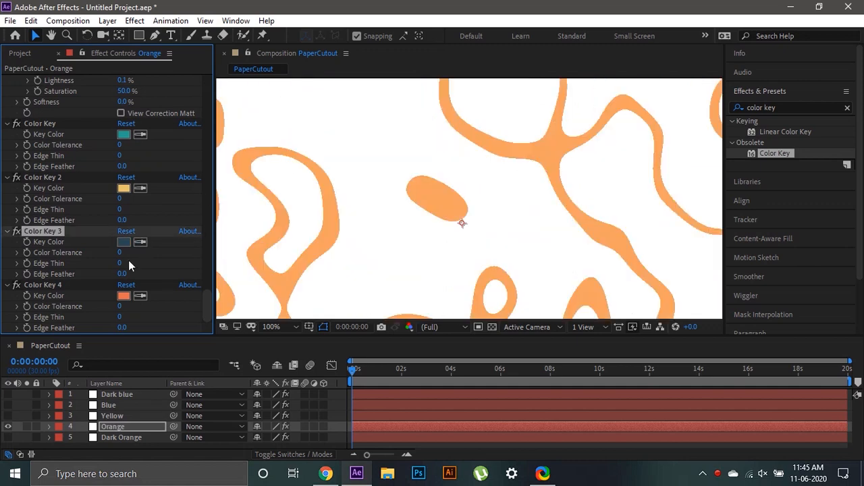
- Show only the Dark Orange layer and replace Color Key 4's dark orange Key Color with sampled dark blue
click(8, 428)
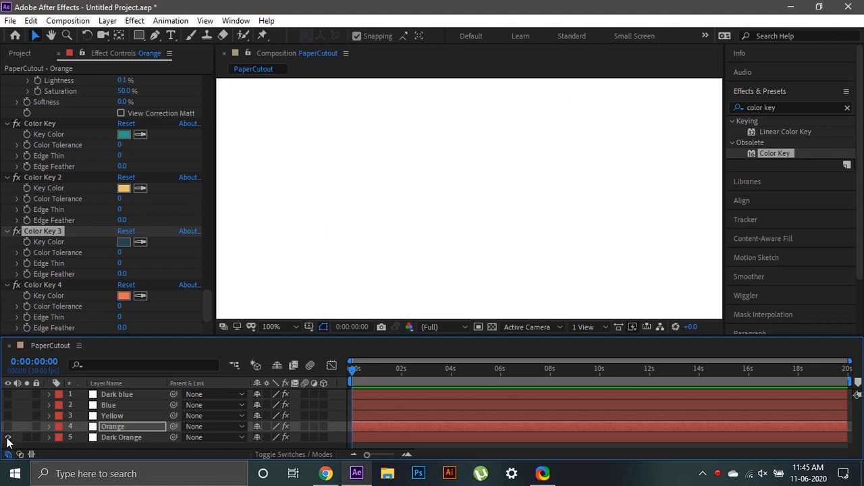
click(8, 438)
click(127, 438)
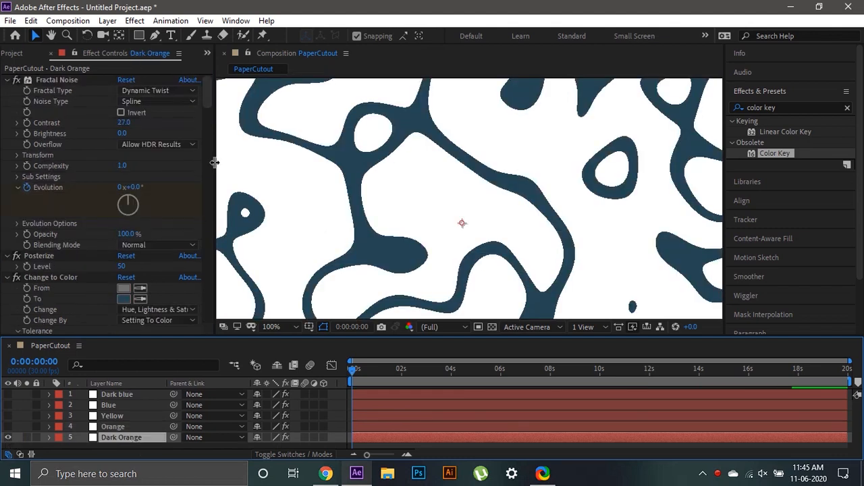
drag(207, 95, 189, 350)
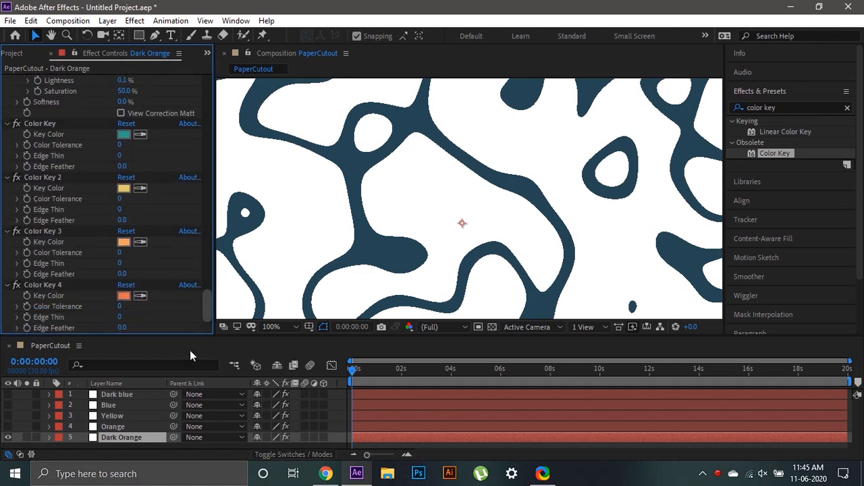
click(140, 298)
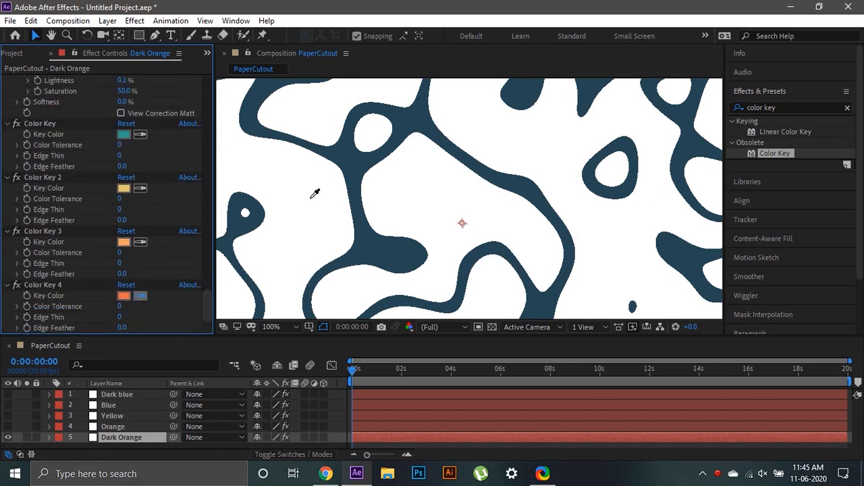
click(356, 156)
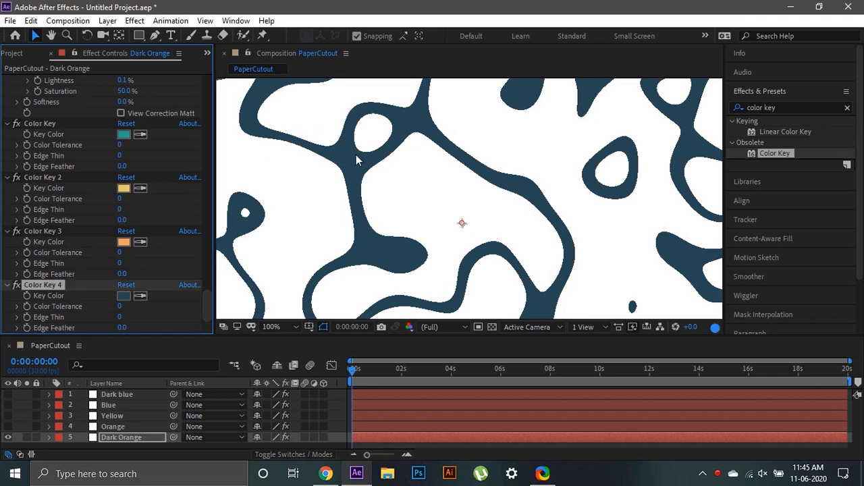
- Make the Orange, Yellow, Blue and Dark blue layers visible together with Dark Orange
key(comma)
key(comma)
key(comma)
key(comma)
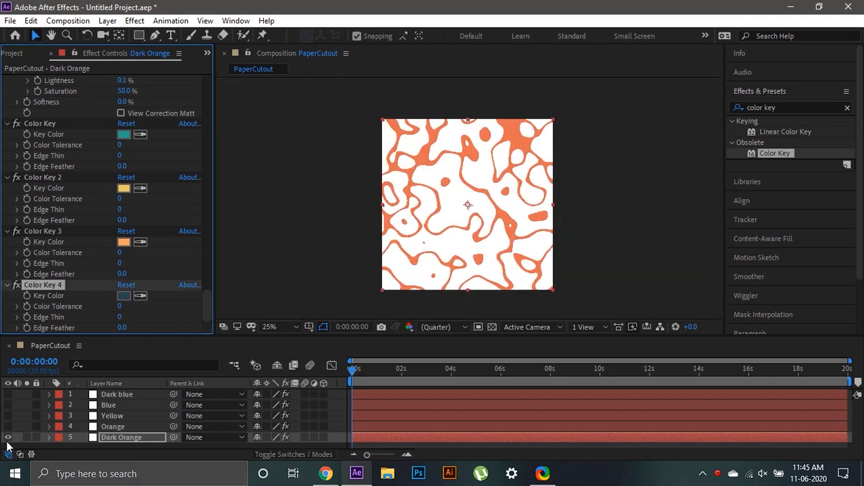
drag(8, 427, 8, 398)
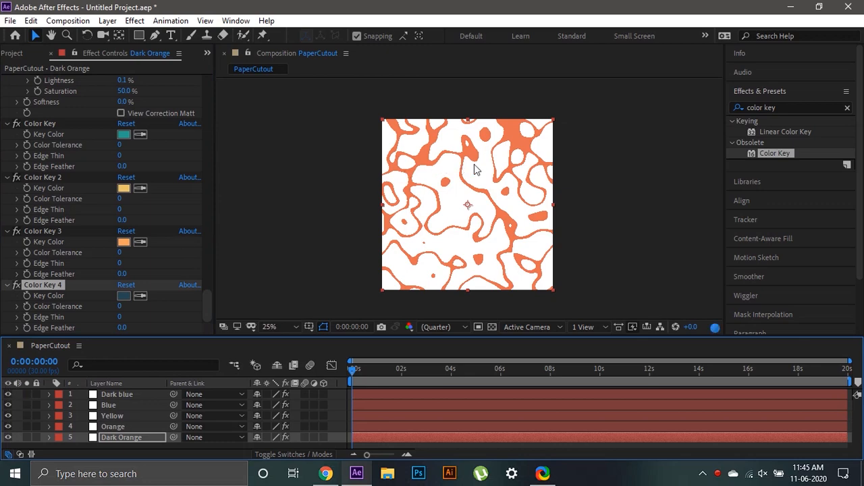
key(period)
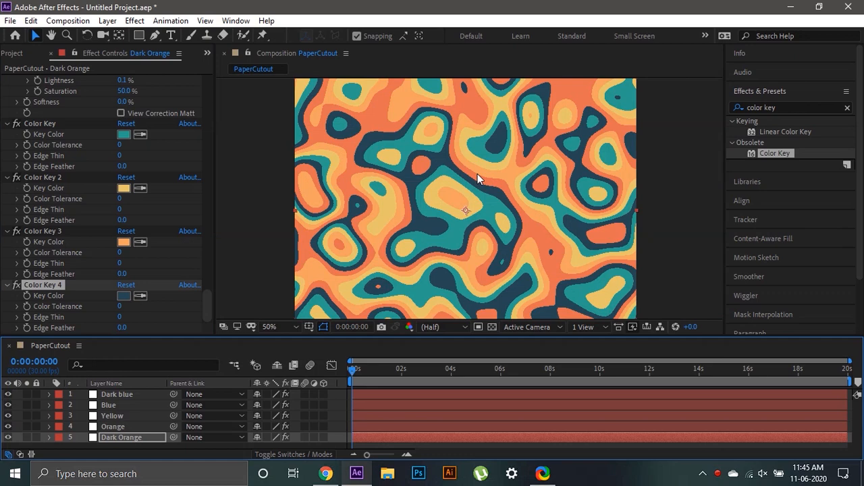
scroll(478, 173, down, 1)
scroll(477, 174, up, 2)
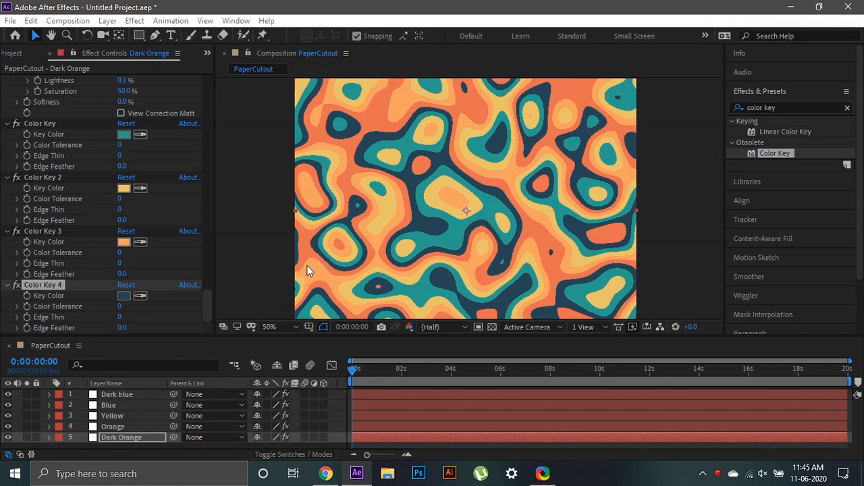
- Find the Drop Shadow effect and apply it to the Dark blue layer after Color Key 4
click(807, 105)
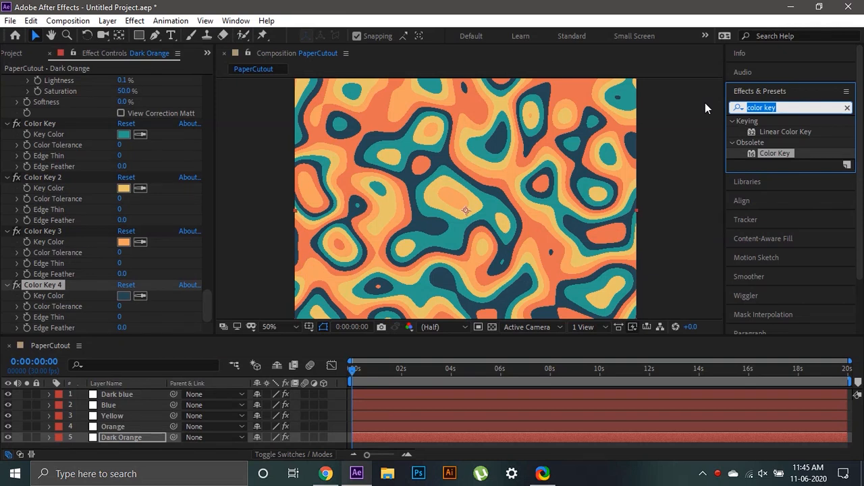
text(drop sh)
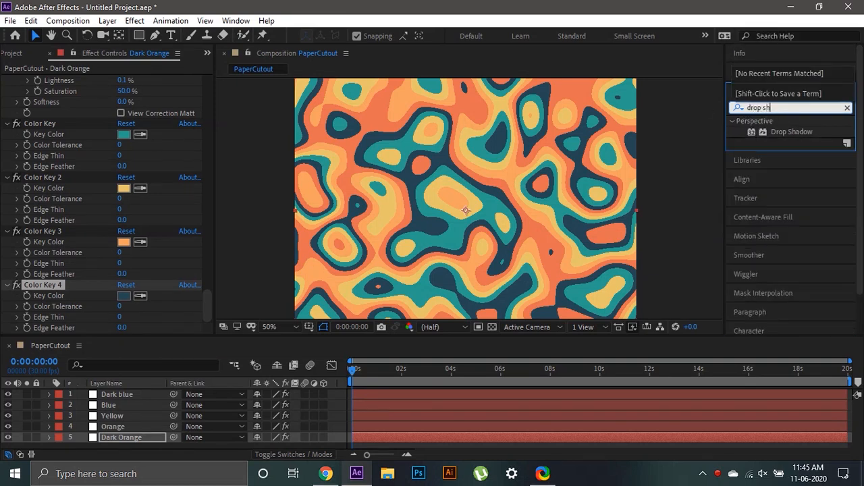
drag(821, 137, 589, 242)
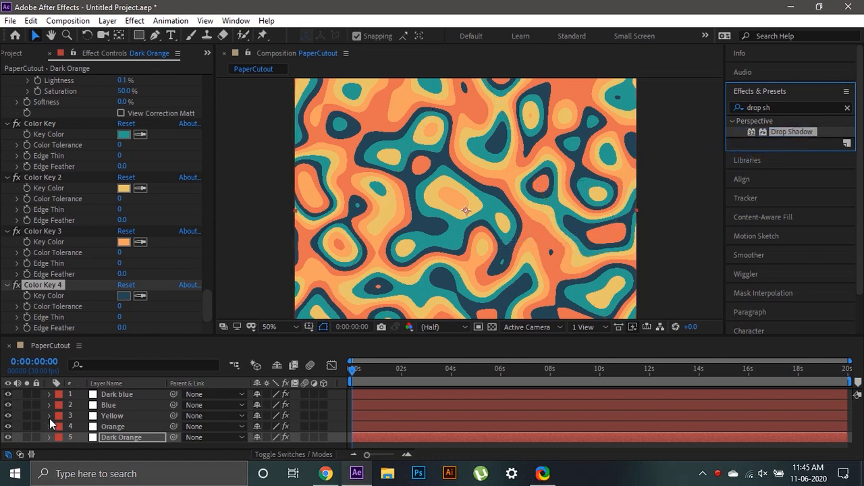
click(106, 383)
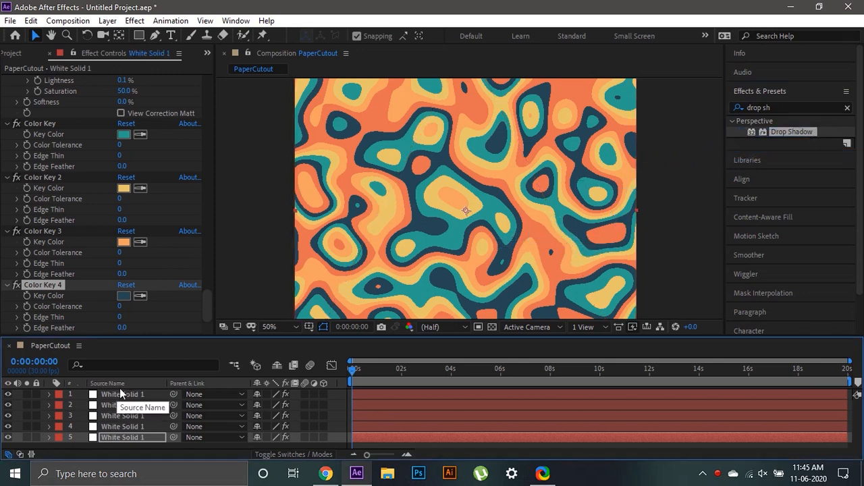
click(122, 383)
click(121, 393)
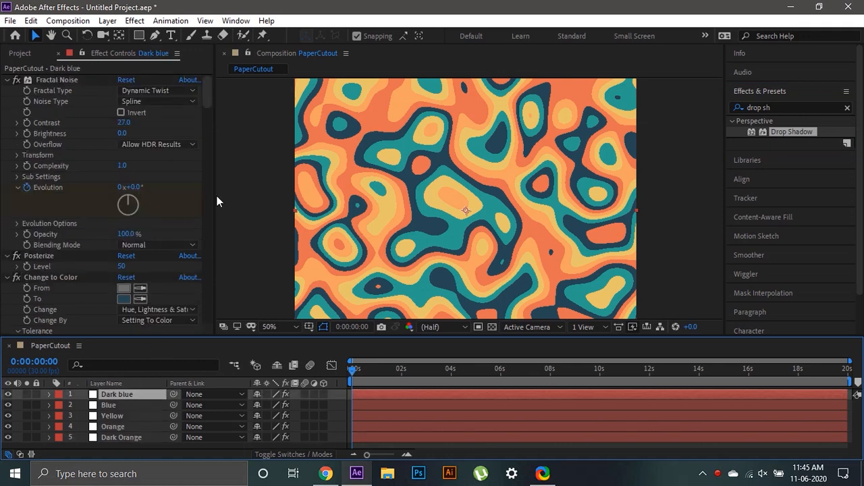
drag(208, 96, 203, 341)
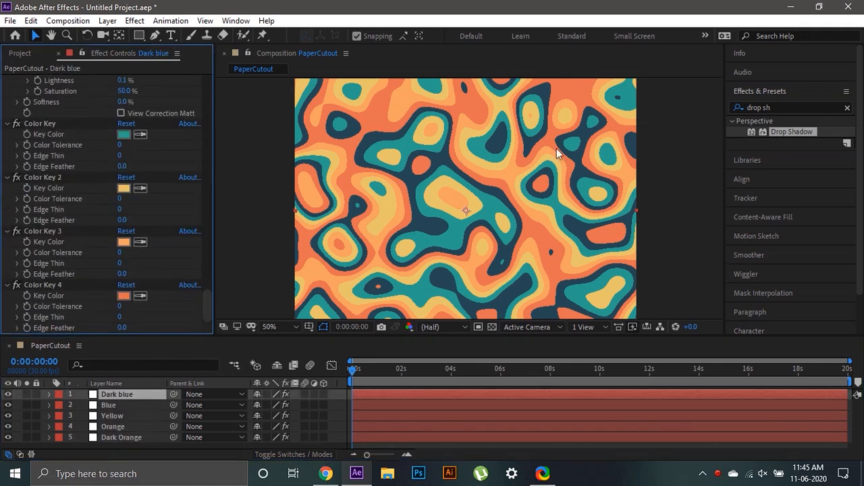
drag(786, 131, 138, 324)
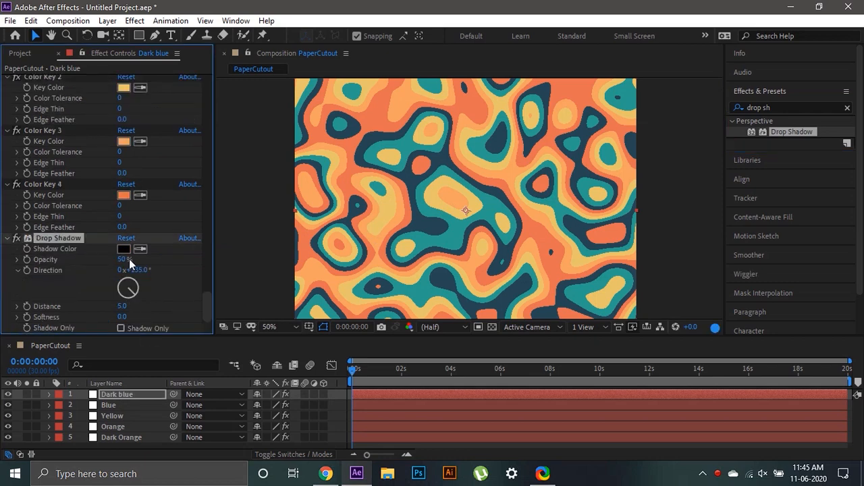
- Set the Dark blue layer's Drop Shadow opacity to 70% and its distance to 10
key(period)
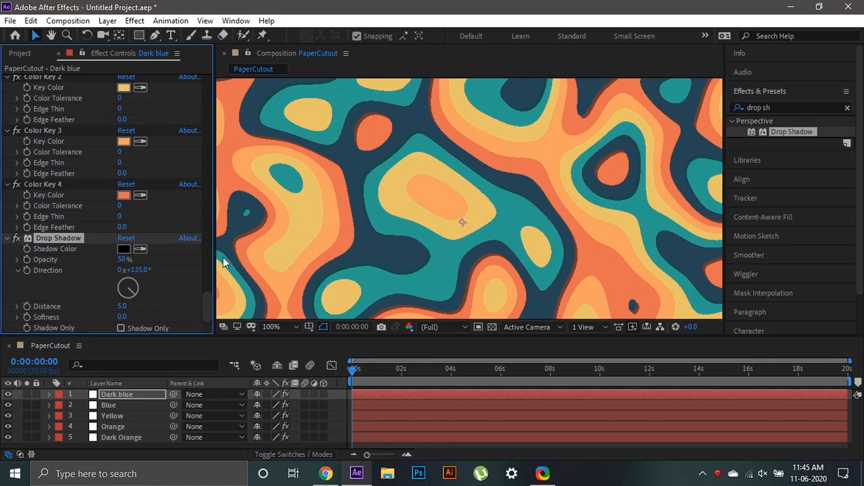
click(122, 260)
text(70)
key(Return)
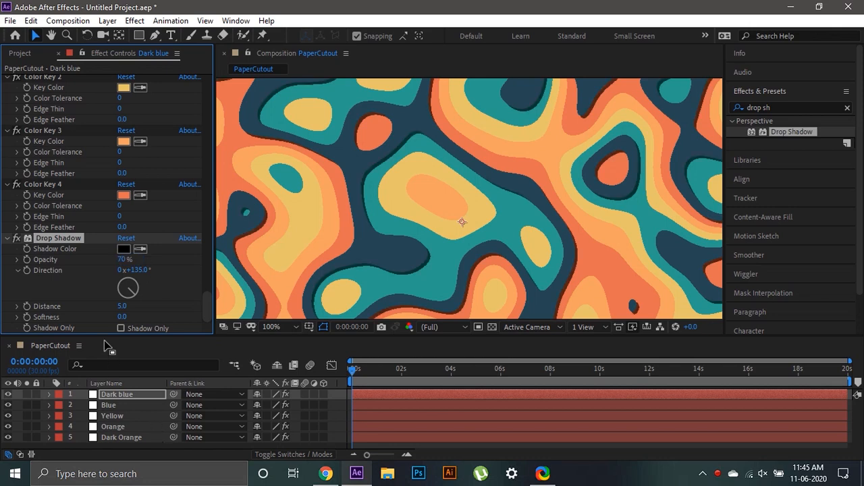
click(121, 306)
text(1)
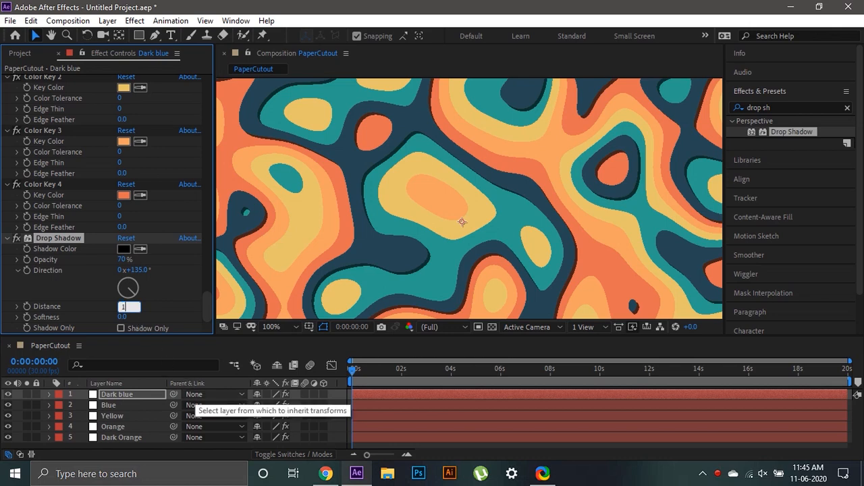
text(0)
key(Return)
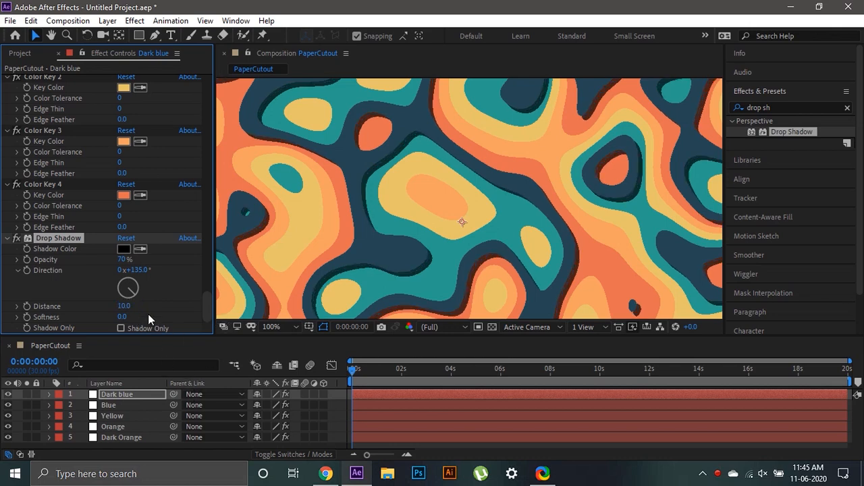
- Set the Dark blue layer's Drop Shadow softness to 30 and check the shadow in the composition
click(120, 316)
text(30)
key(Return)
key(space)
drag(449, 166, 451, 138)
key(comma)
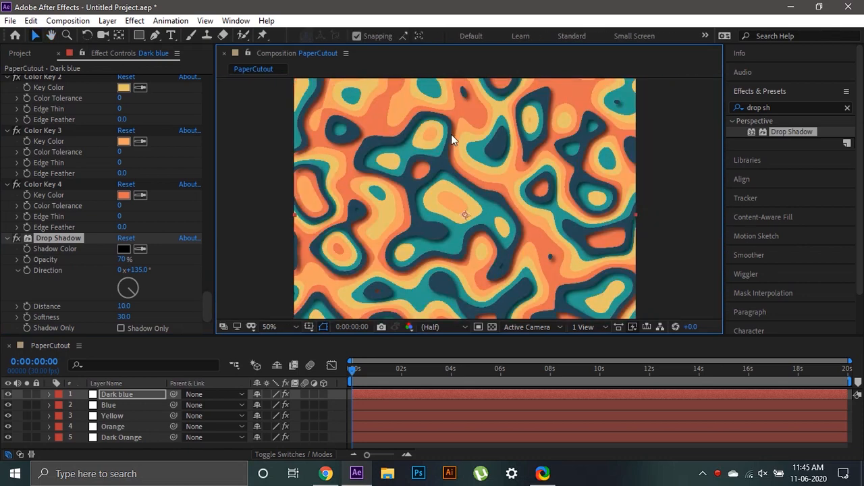
- Paste the Dark blue layer's Drop Shadow onto the Blue, Yellow, Orange and Dark Orange layers
click(120, 404)
shift+click(124, 438)
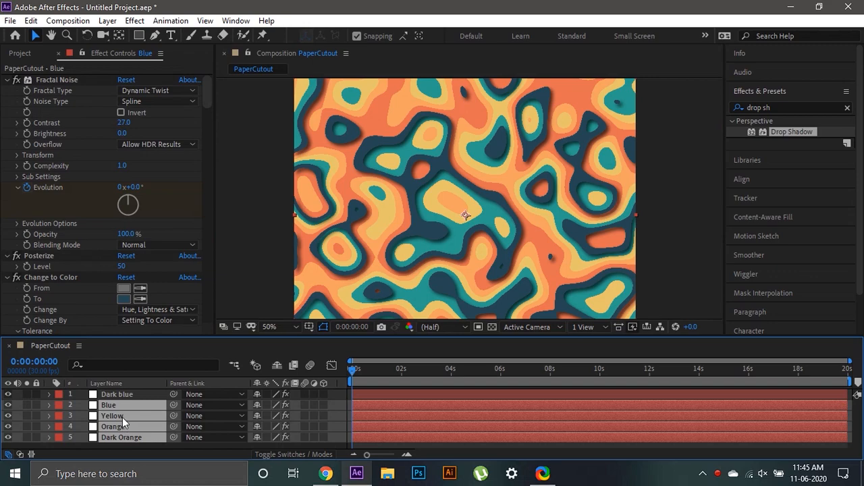
key(ctrl+v)
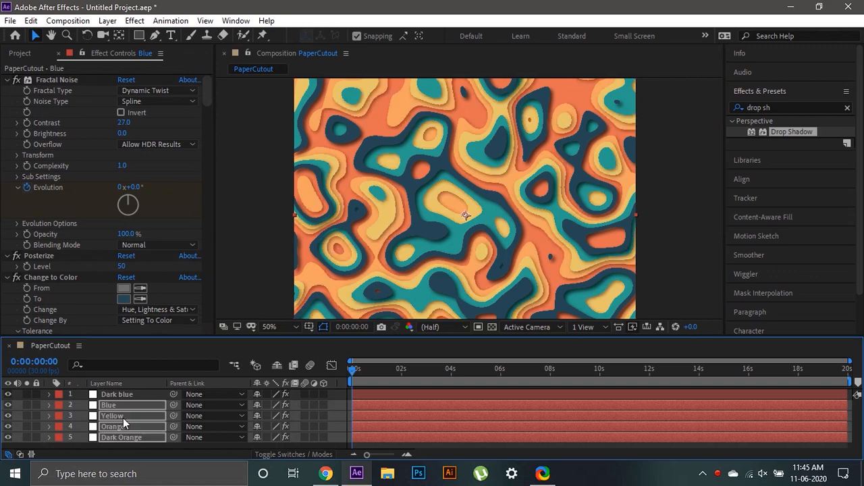
- Inspect the layered shadows up close and set the composition preview resolution to Full
scroll(402, 181, up, 2)
scroll(406, 159, down, 3)
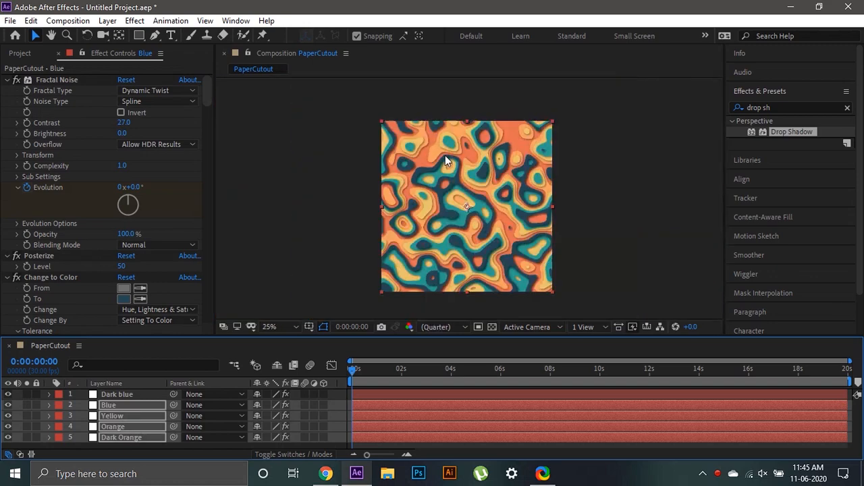
scroll(477, 189, up, 1)
scroll(459, 182, up, 1)
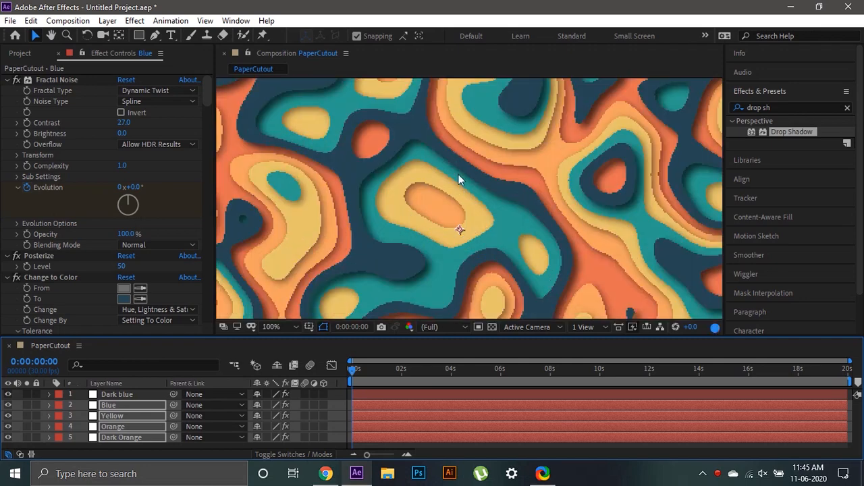
scroll(458, 174, down, 1)
click(441, 327)
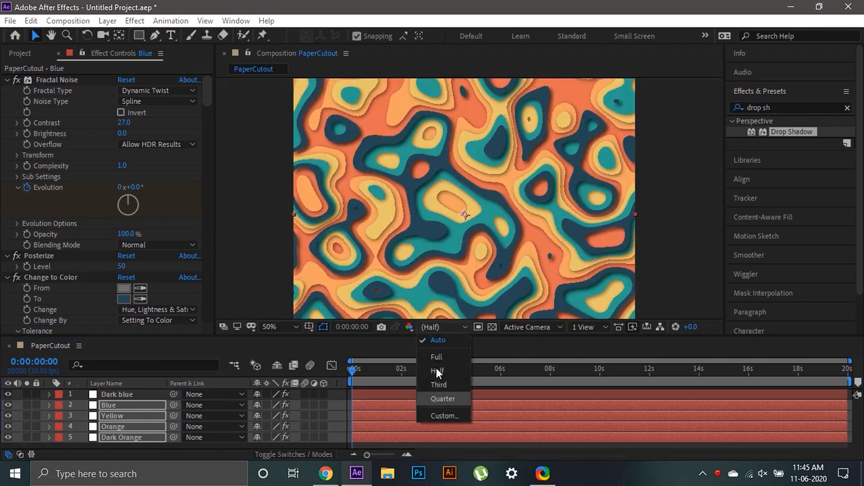
click(437, 357)
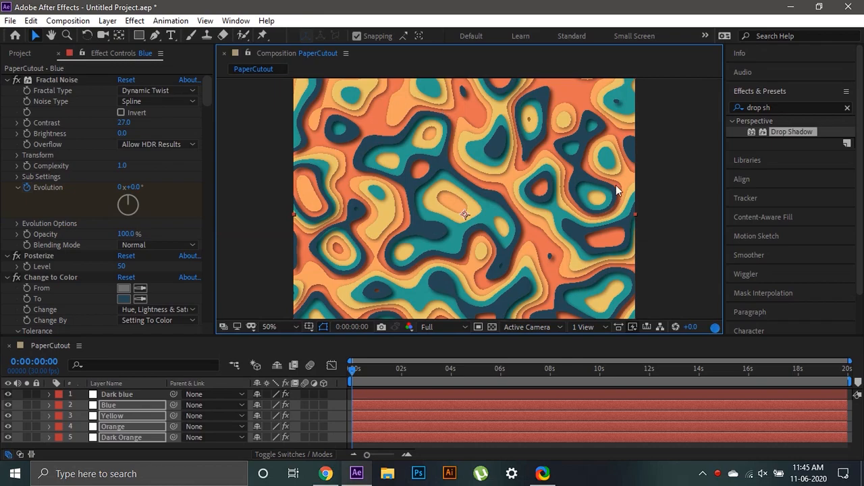